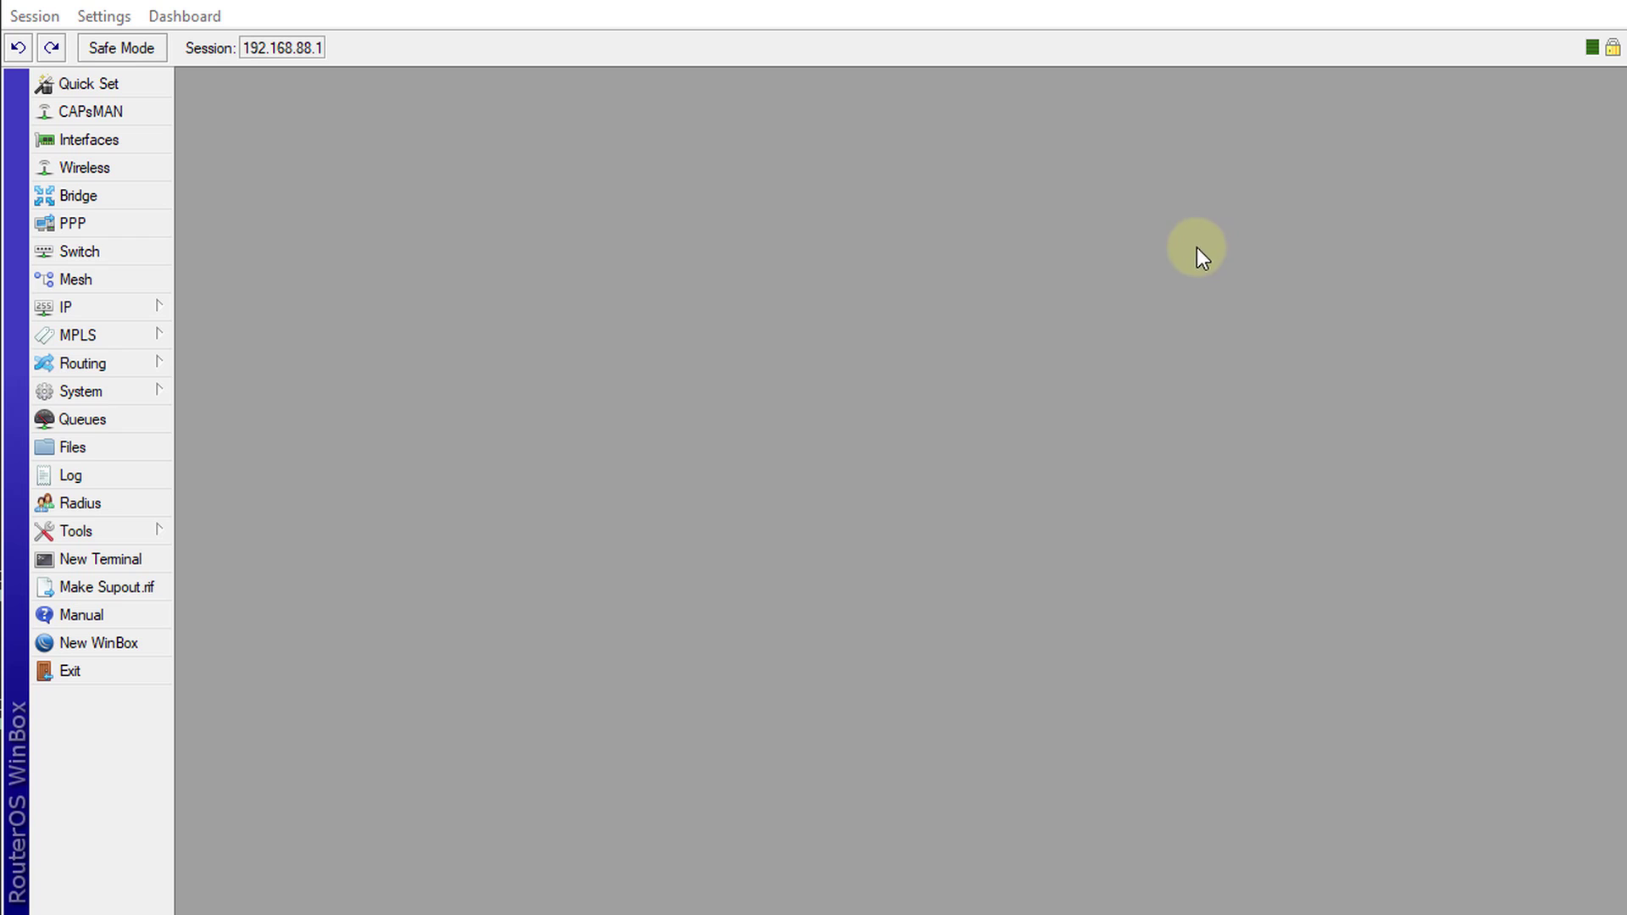
Open IP > Firewall on its Address Lists tab.
{"action": "left_click", "coordinate": [109, 316]}
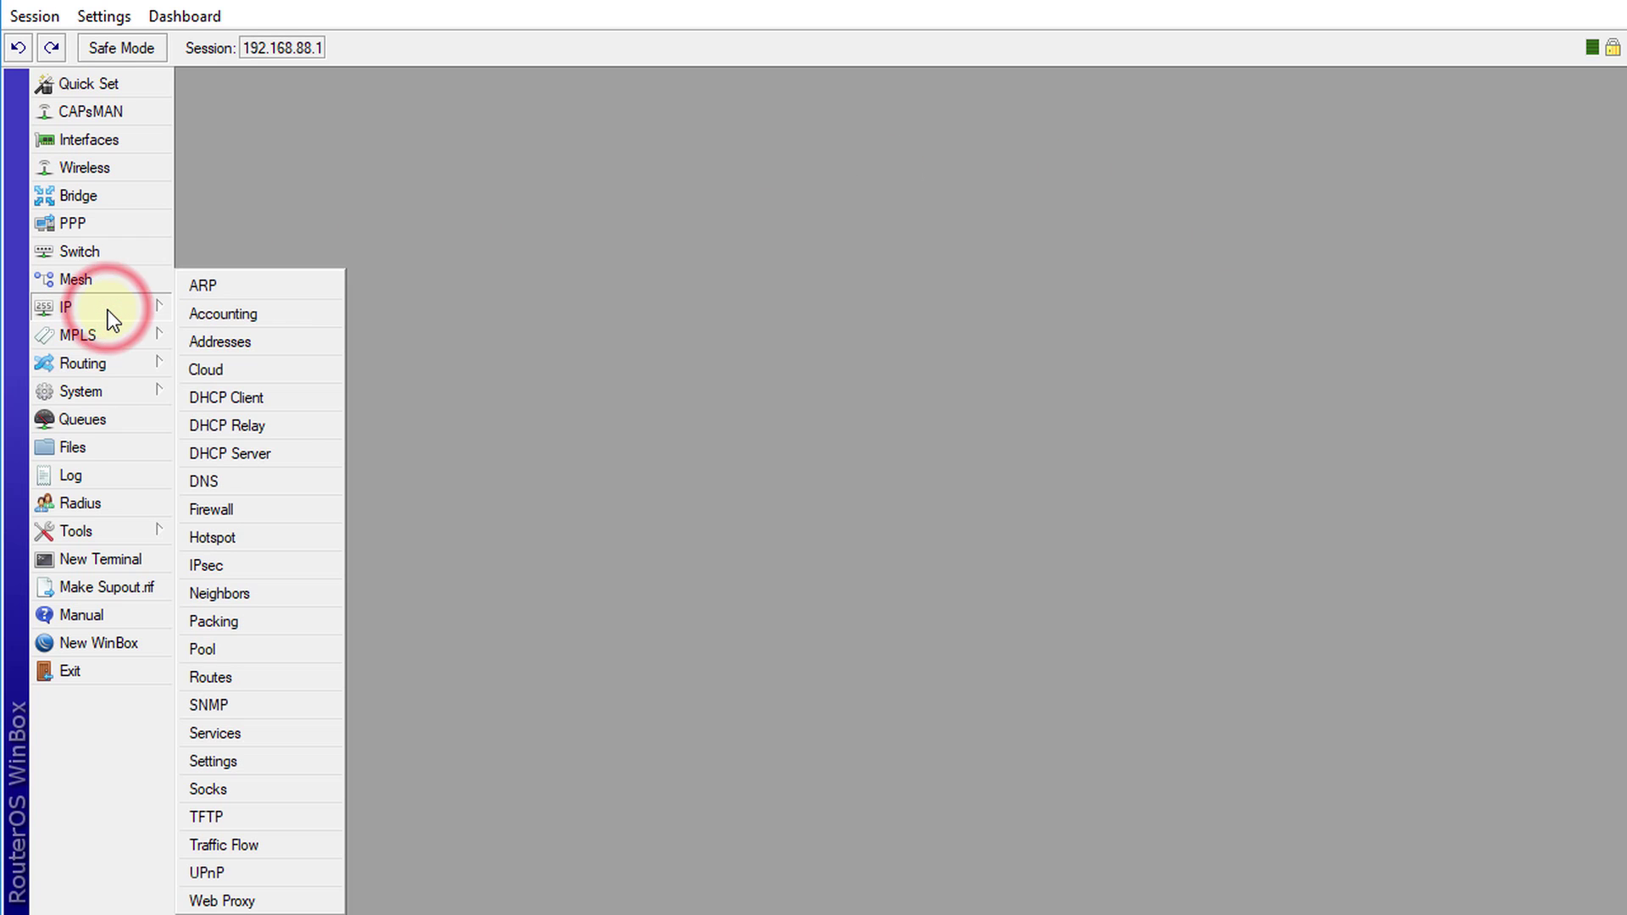
{"action": "left_click", "coordinate": [272, 511]}
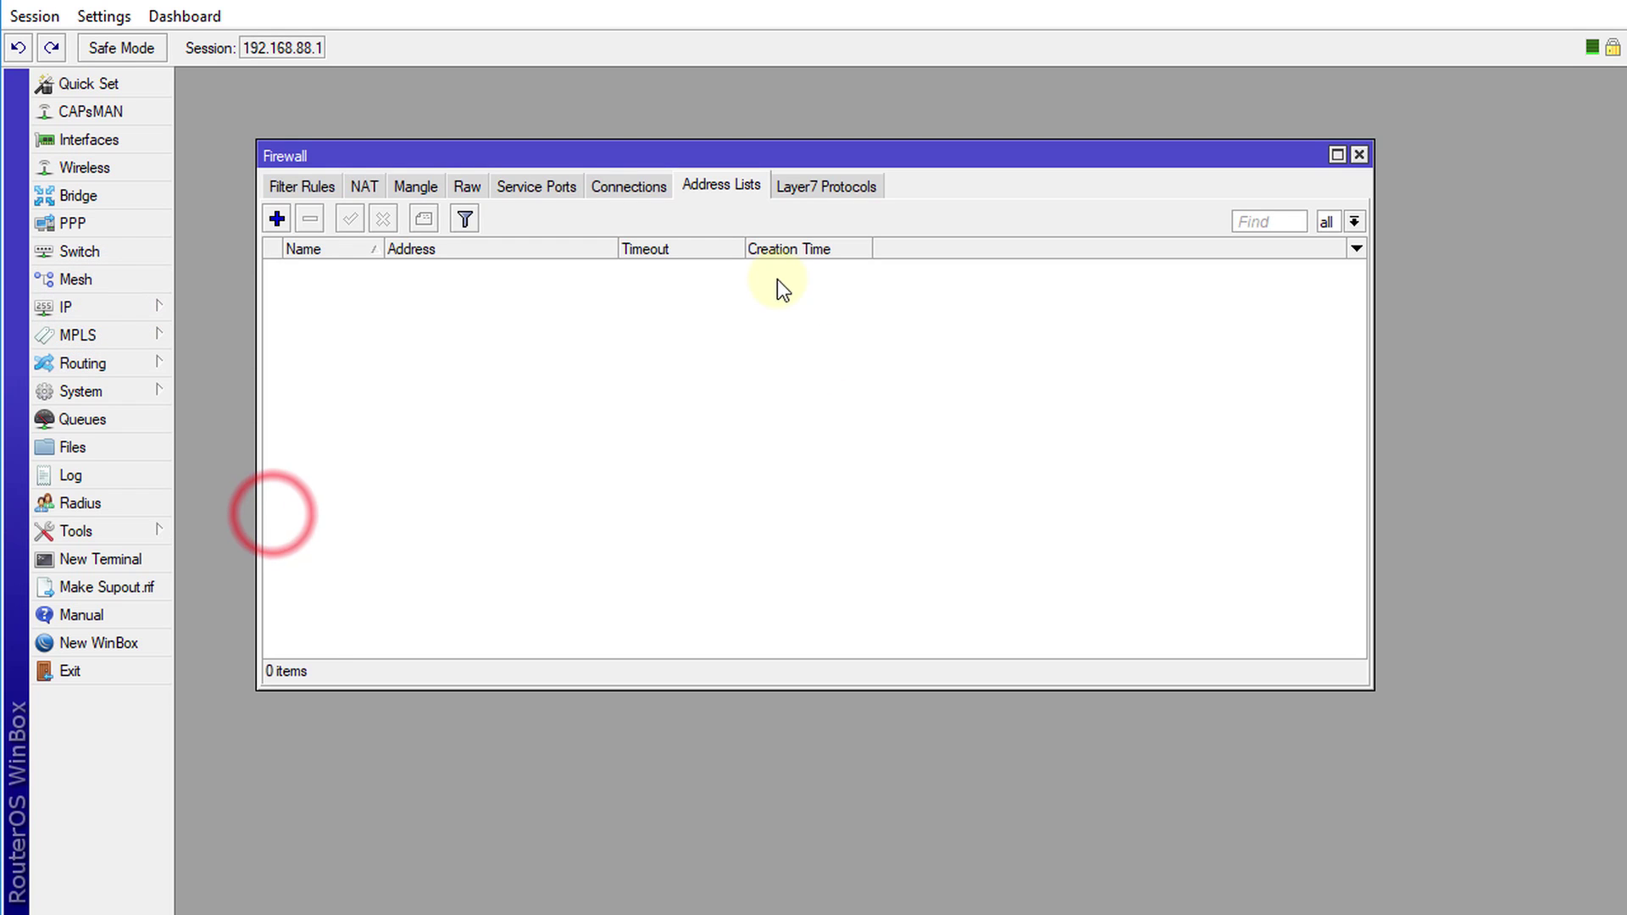
Start a new address list entry named 'support' and select its default 0.0.0.0 address.
{"action": "left_click", "coordinate": [285, 219]}
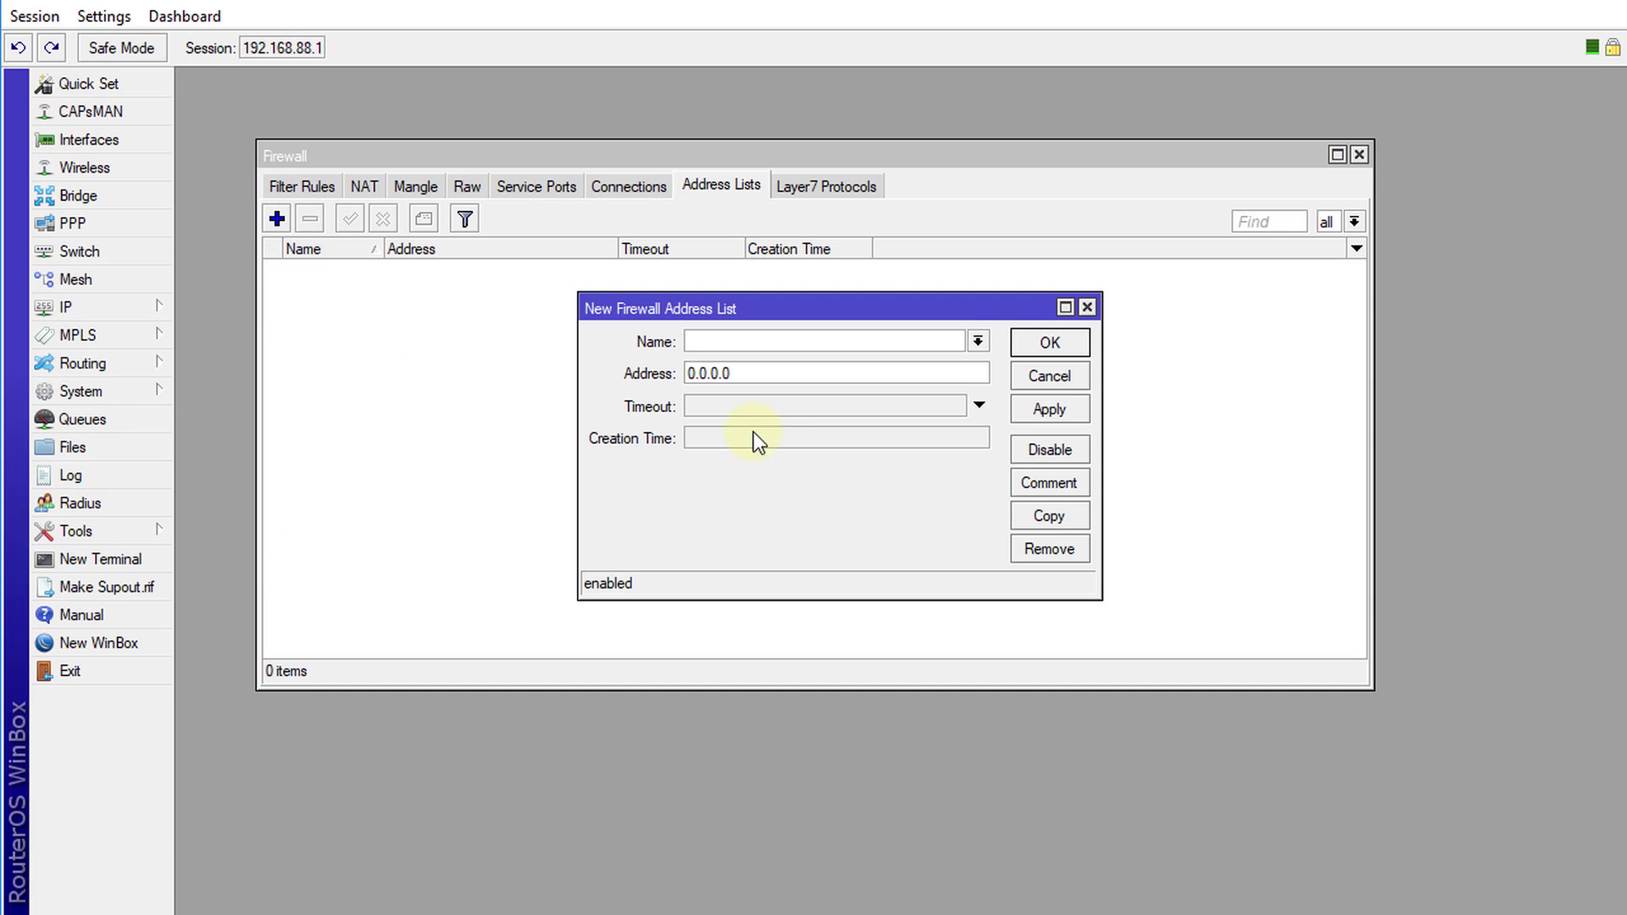
{"action": "type", "text": "support"}
{"action": "double_click", "coordinate": [766, 373]}
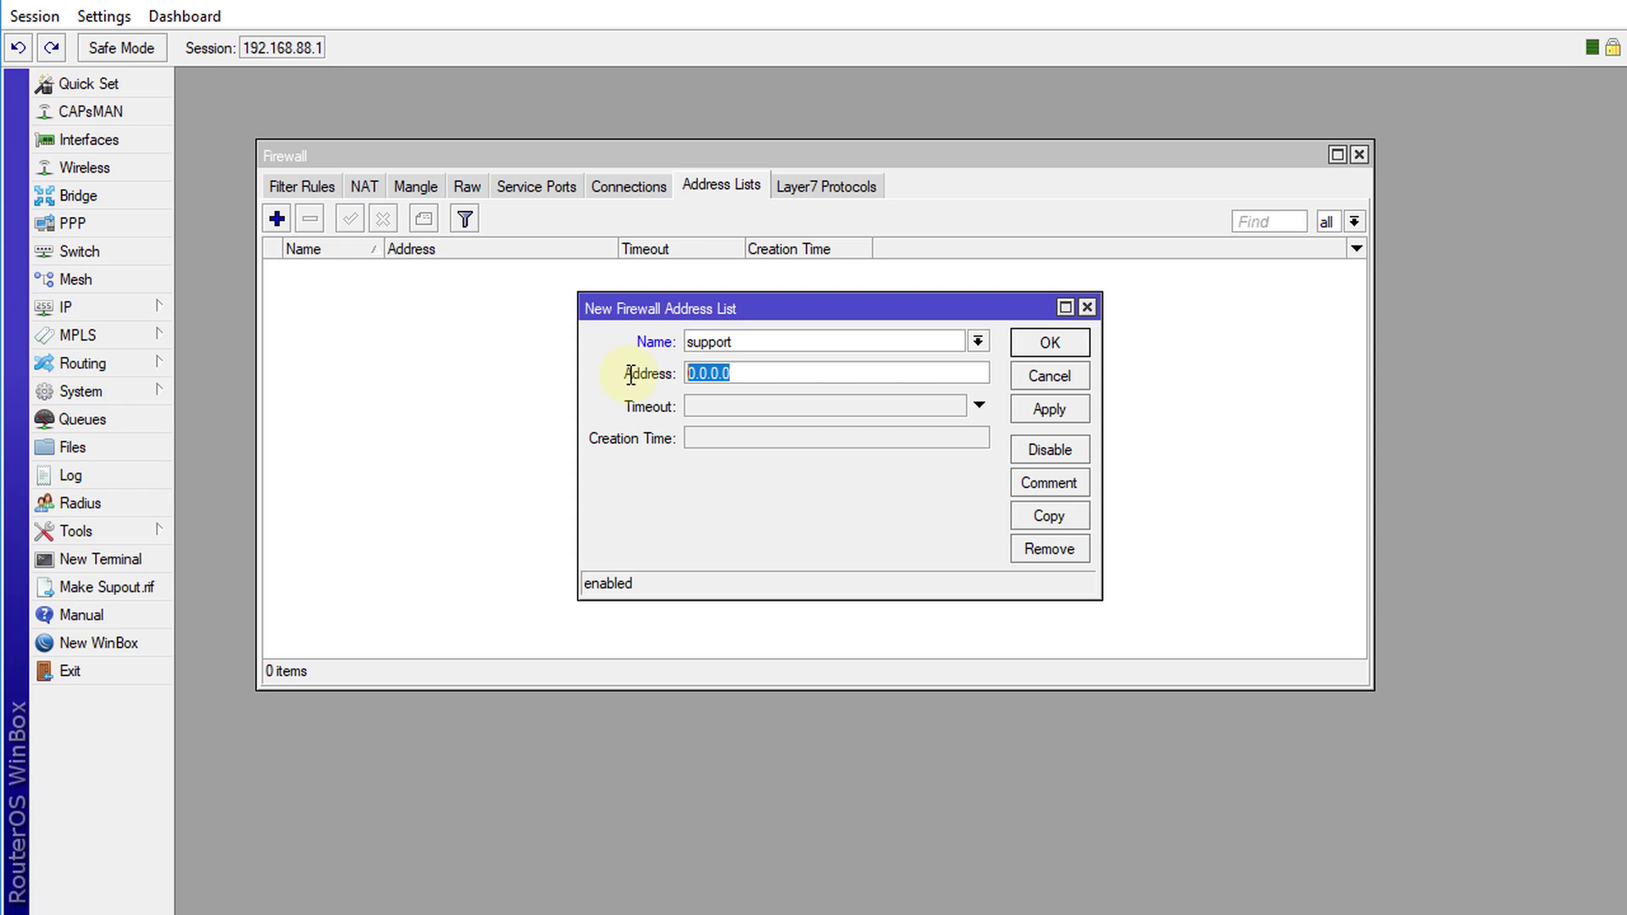
{"action": "left_click", "coordinate": [73, 309]}
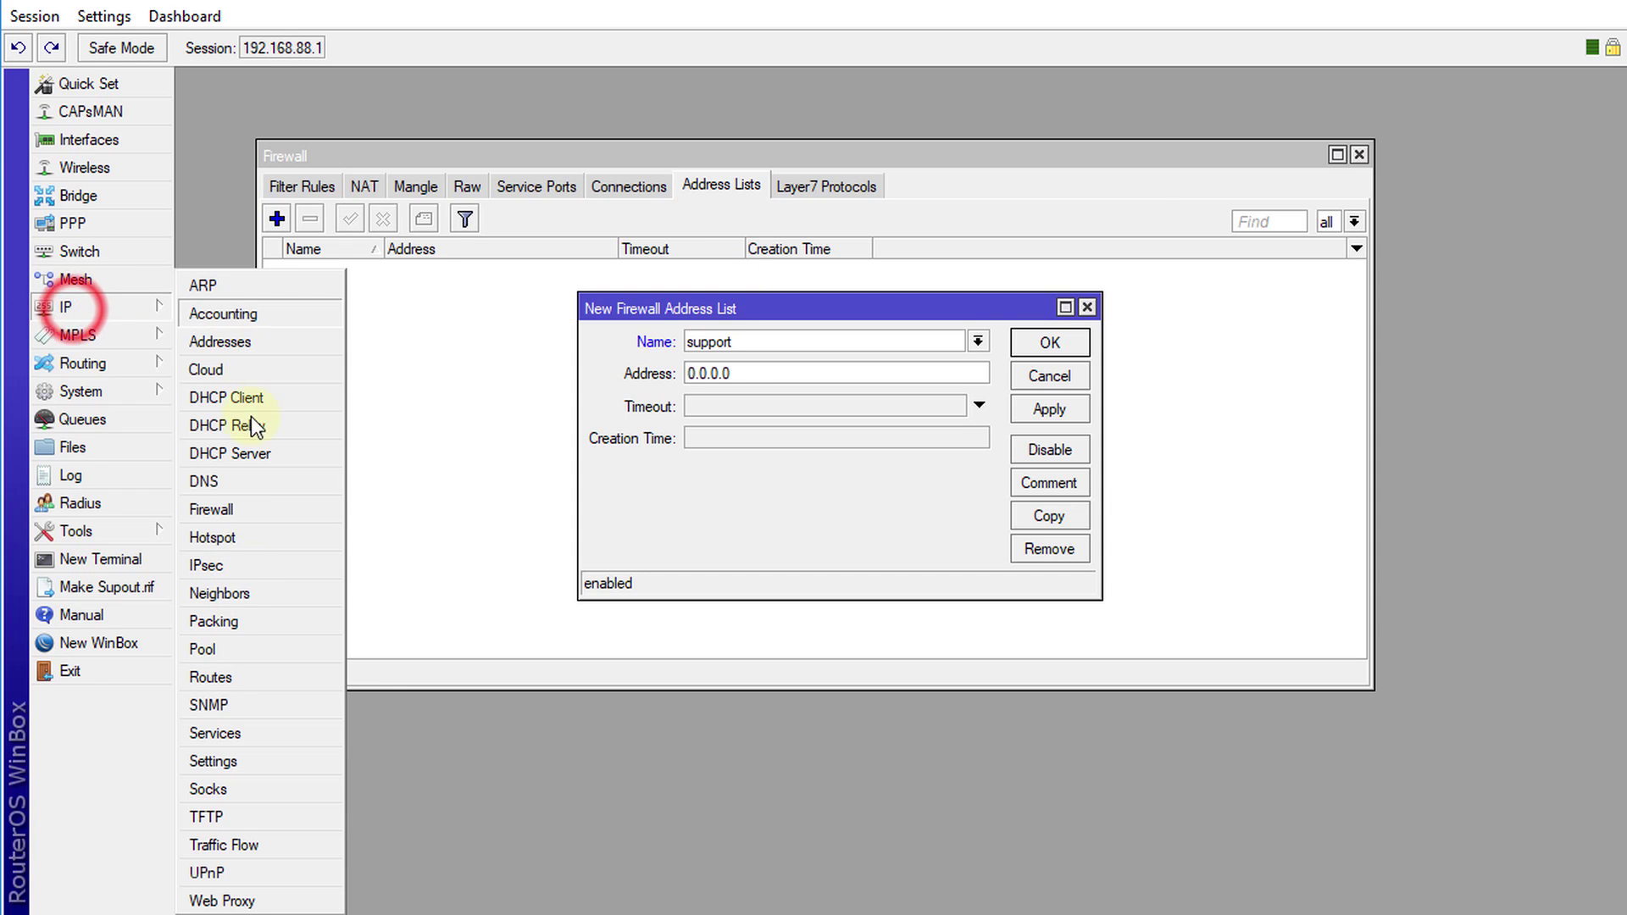
{"action": "left_click", "coordinate": [271, 455]}
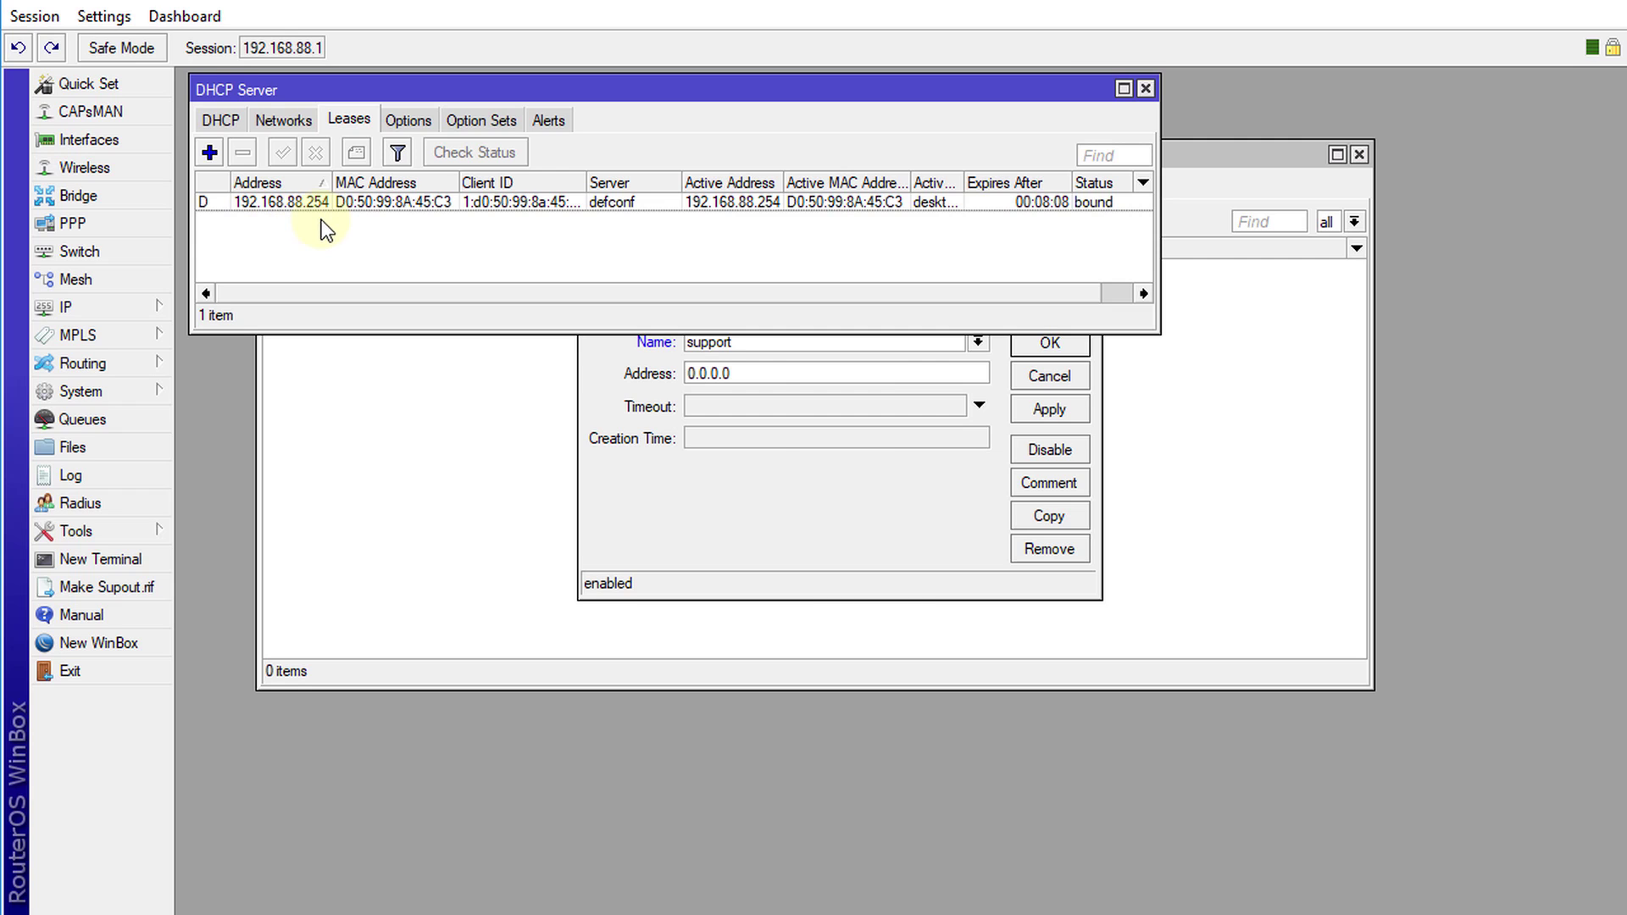
{"action": "left_click", "coordinate": [819, 547]}
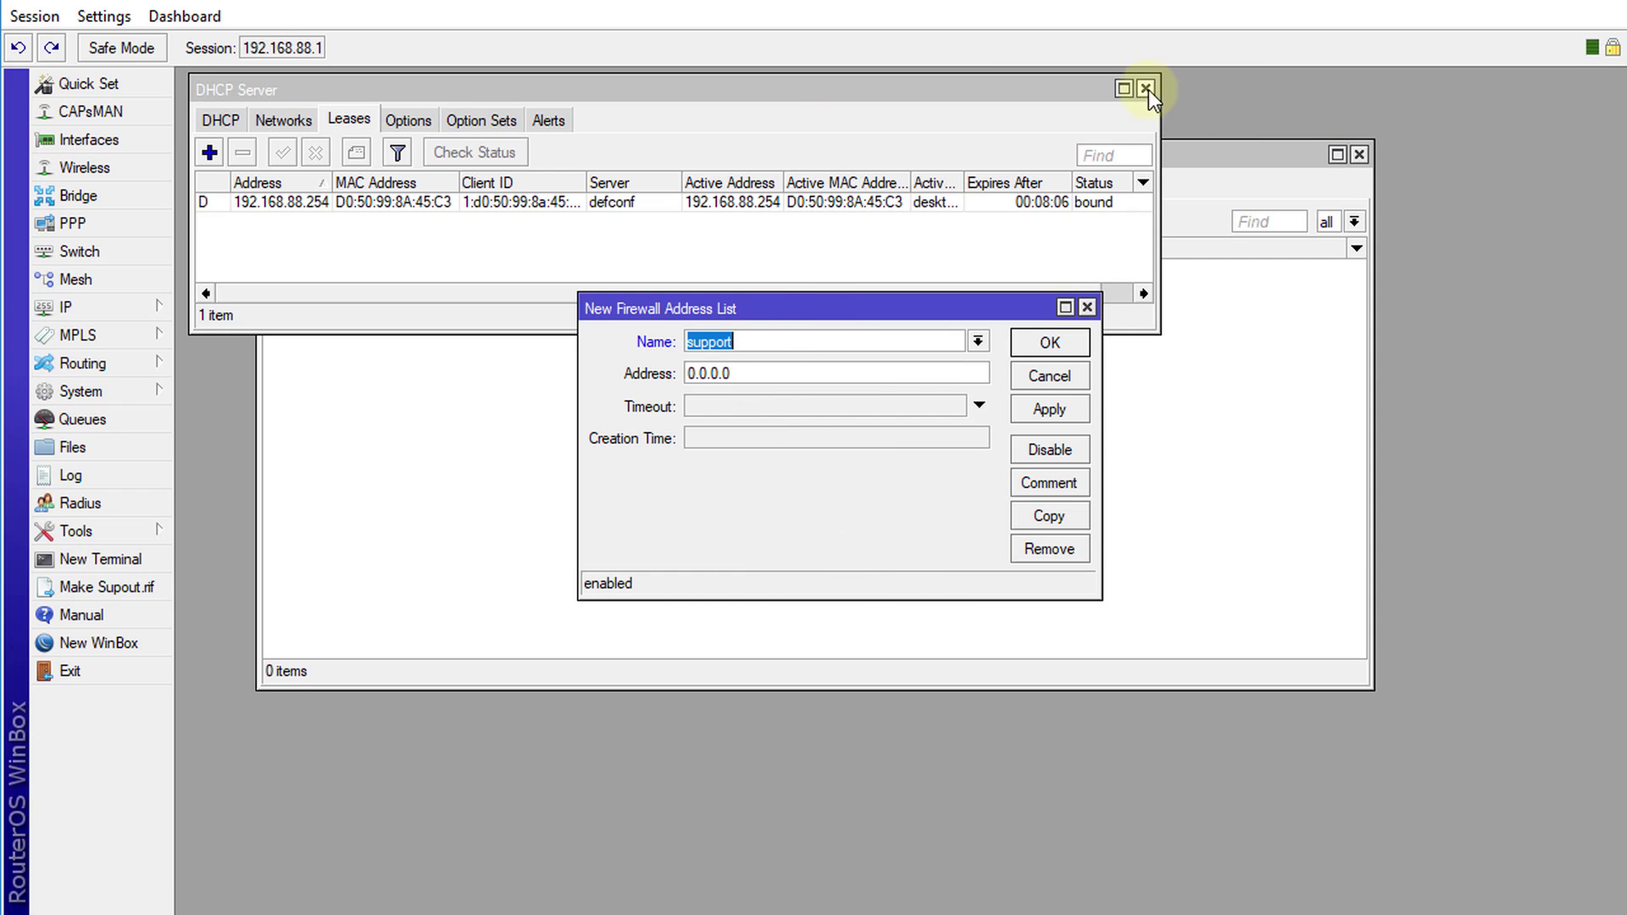
{"action": "left_click", "coordinate": [1145, 88]}
Enter 192.168.88.254 as the support entry's address.
{"action": "left_click", "coordinate": [766, 373]}
{"action": "type", "text": "1"}
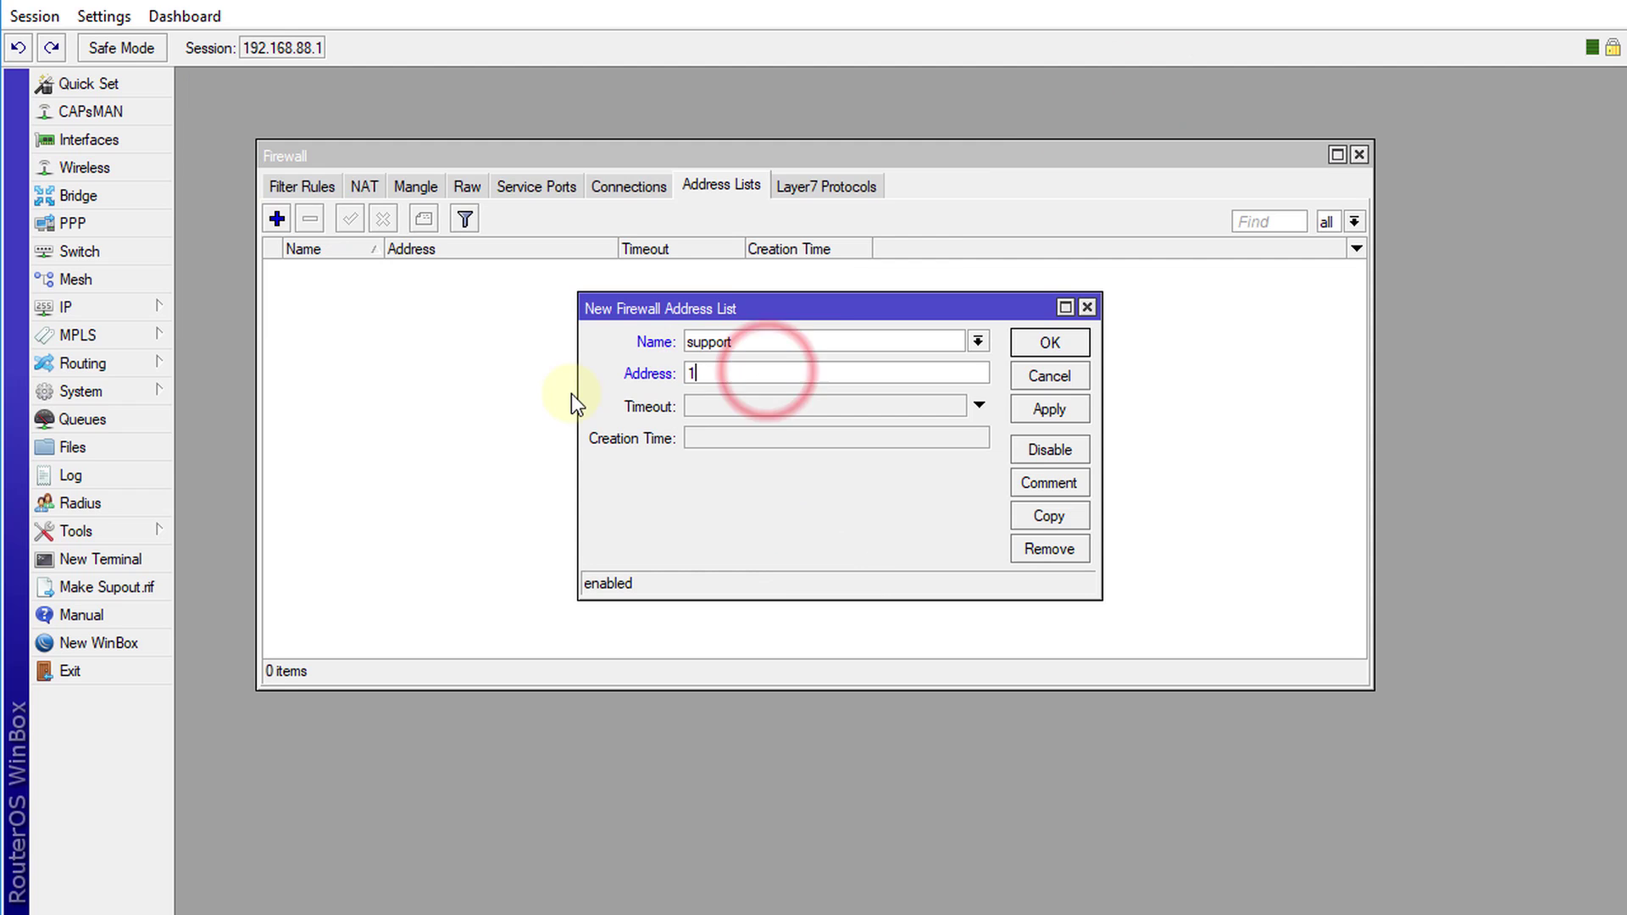
{"action": "type", "text": "92.168.88"}
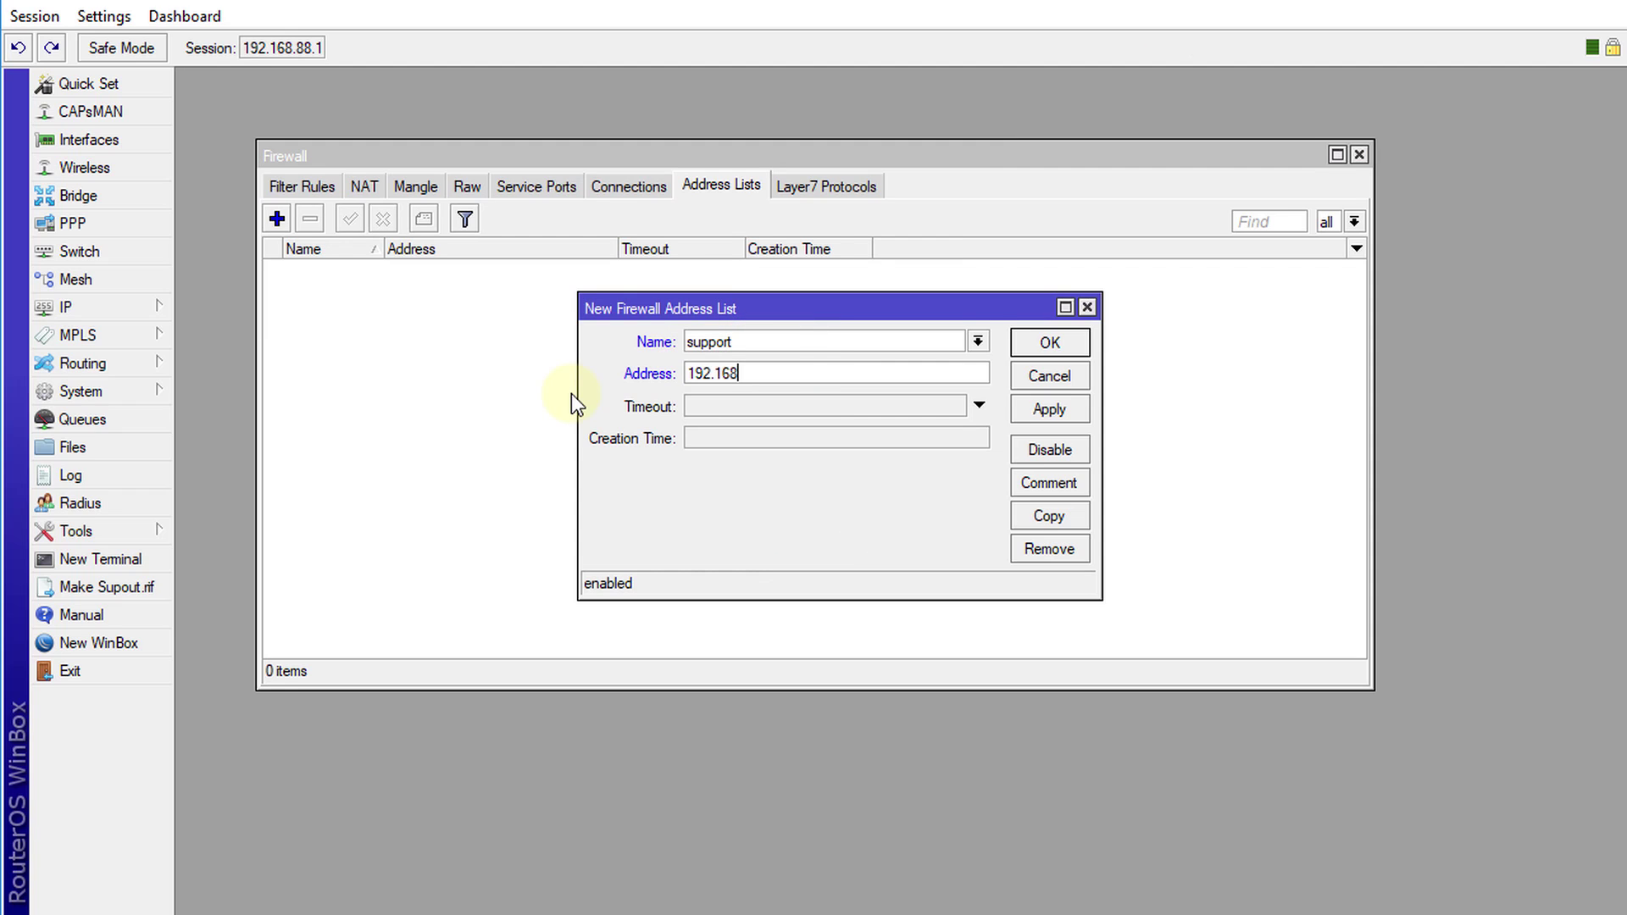
{"action": "type", "text": ".254"}
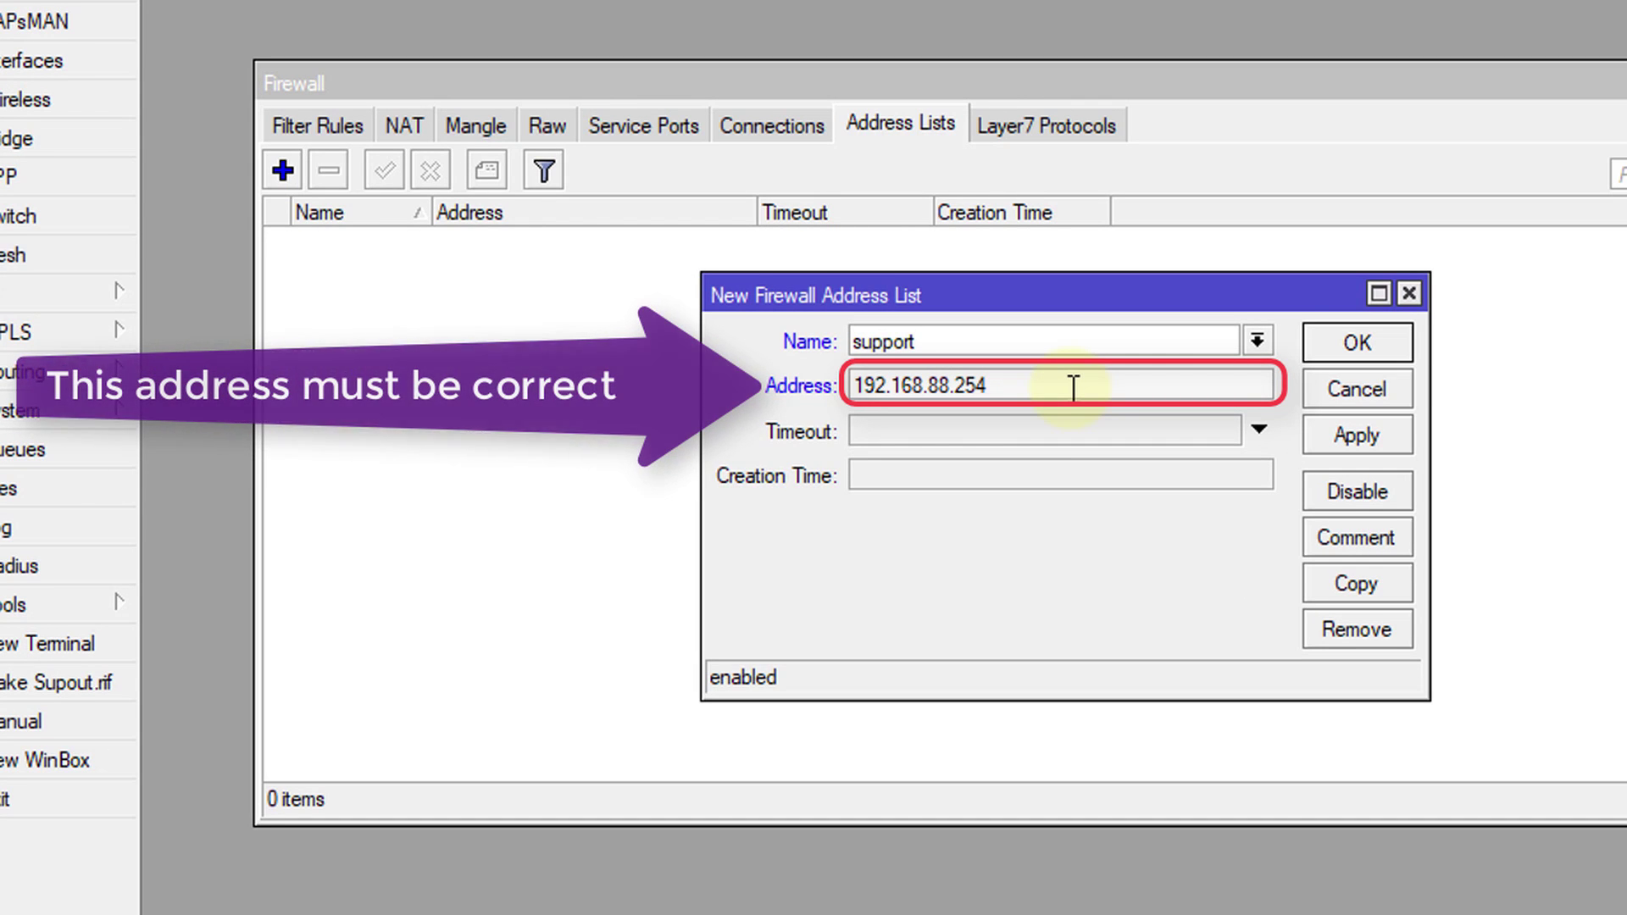
{"action": "left_click_drag", "start_coordinate": [1074, 387], "coordinate": [841, 391]}
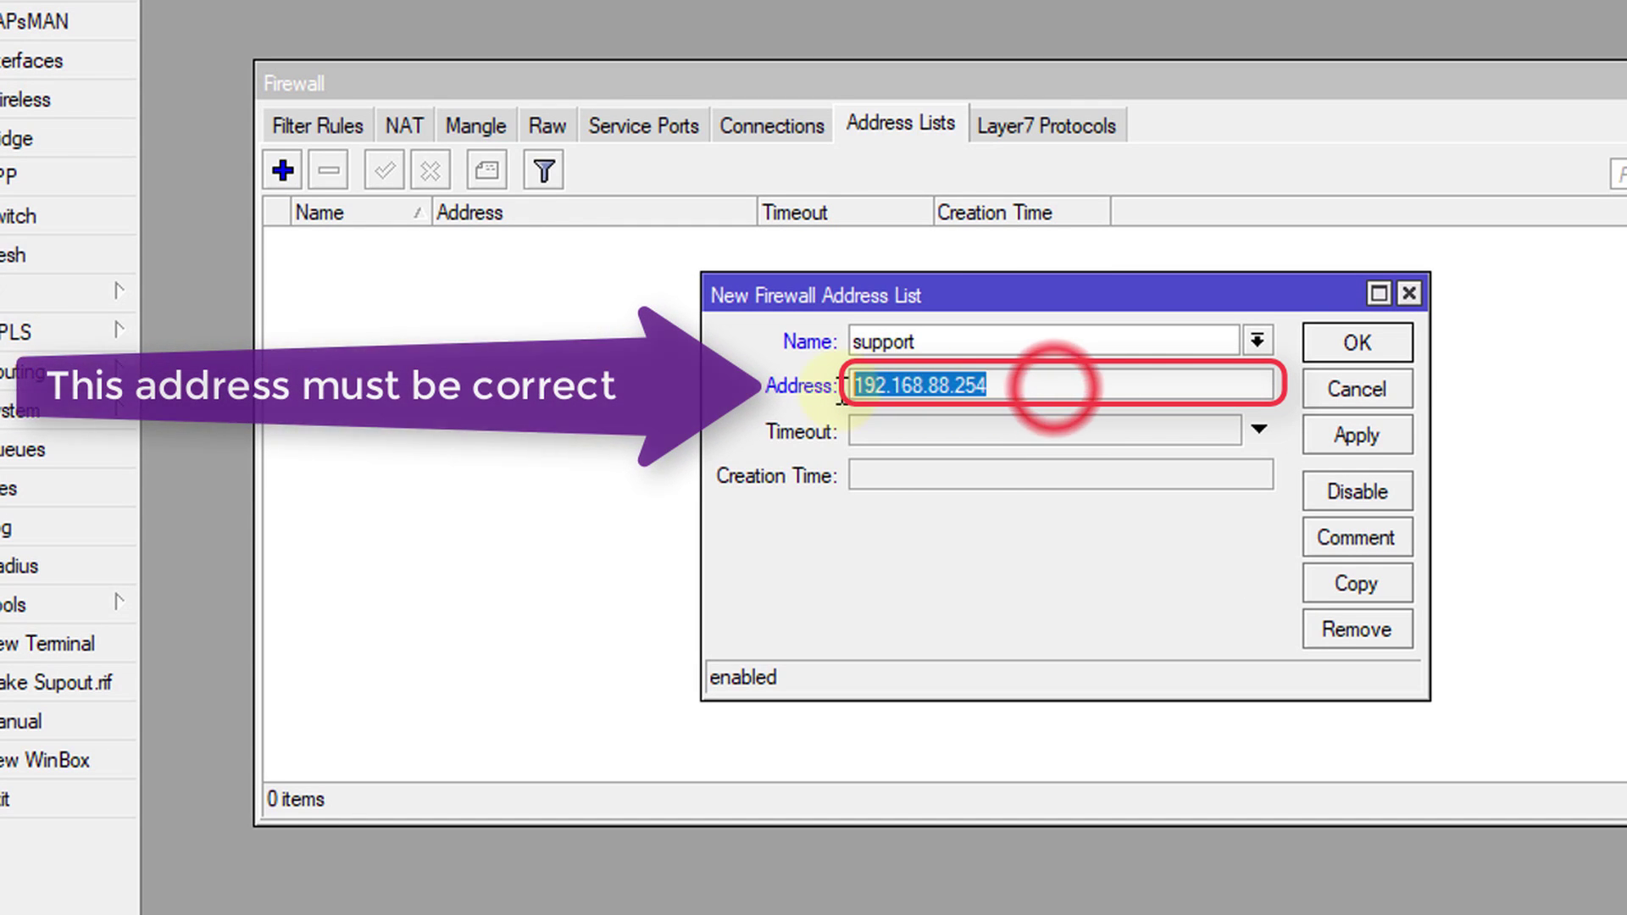
{"action": "left_click", "coordinate": [1021, 386]}
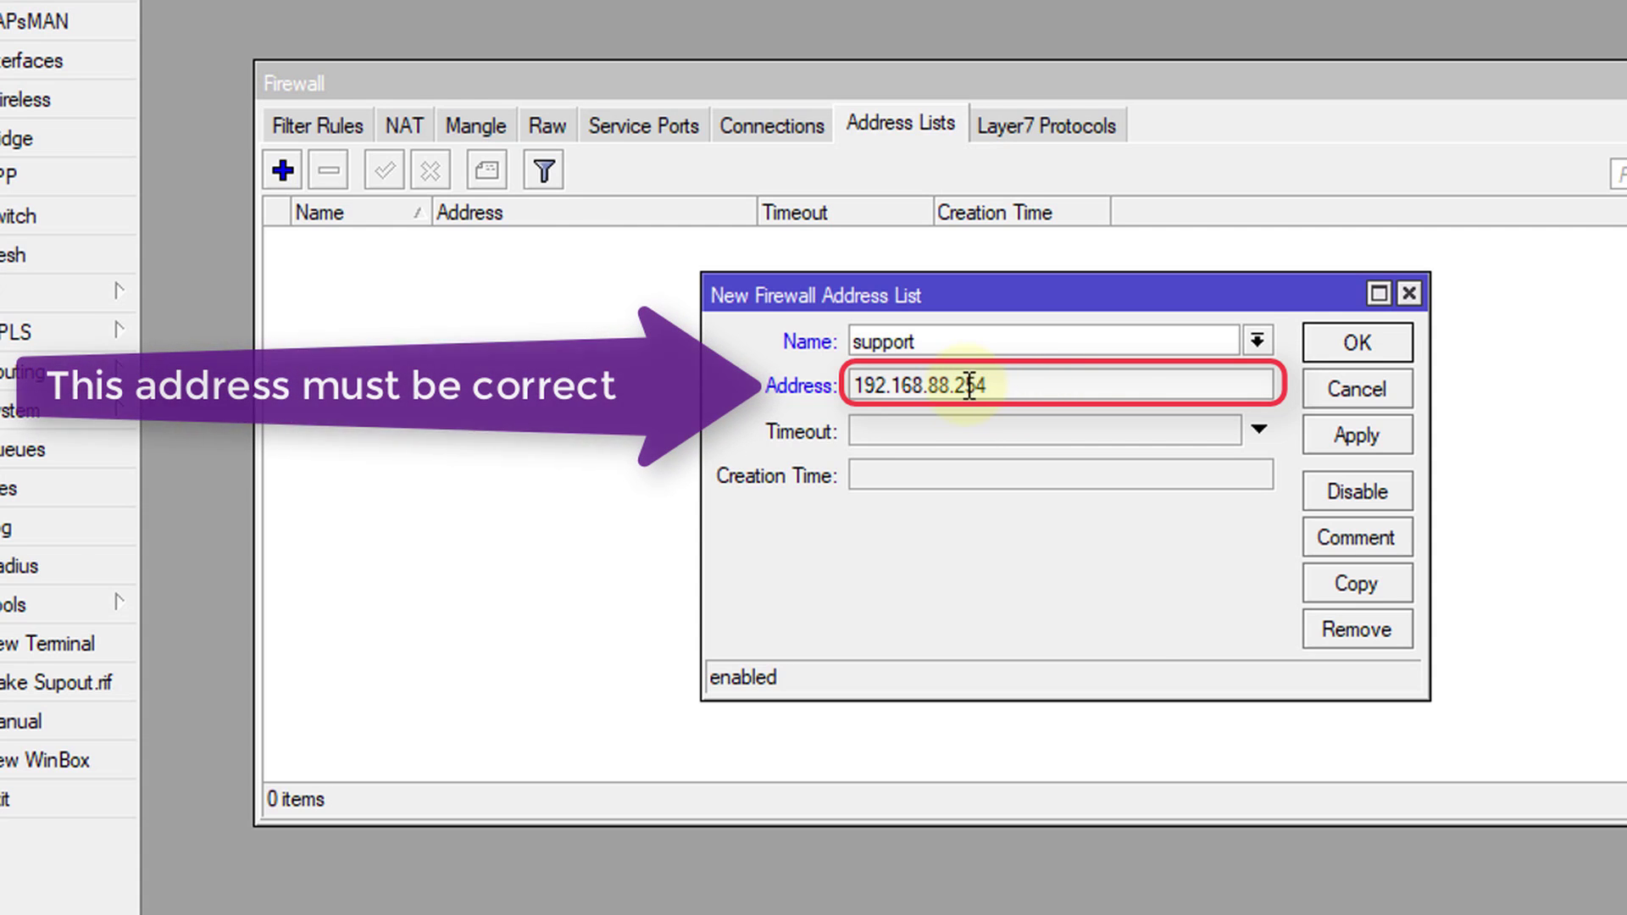
Change the address to 192.168.88.250, then try the range 192.168.88.250-192.168.88.254.
{"action": "left_click_drag", "start_coordinate": [966, 385], "coordinate": [1106, 385]}
{"action": "type", "text": "50"}
{"action": "double_click", "coordinate": [1104, 386]}
{"action": "left_click", "coordinate": [1021, 397]}
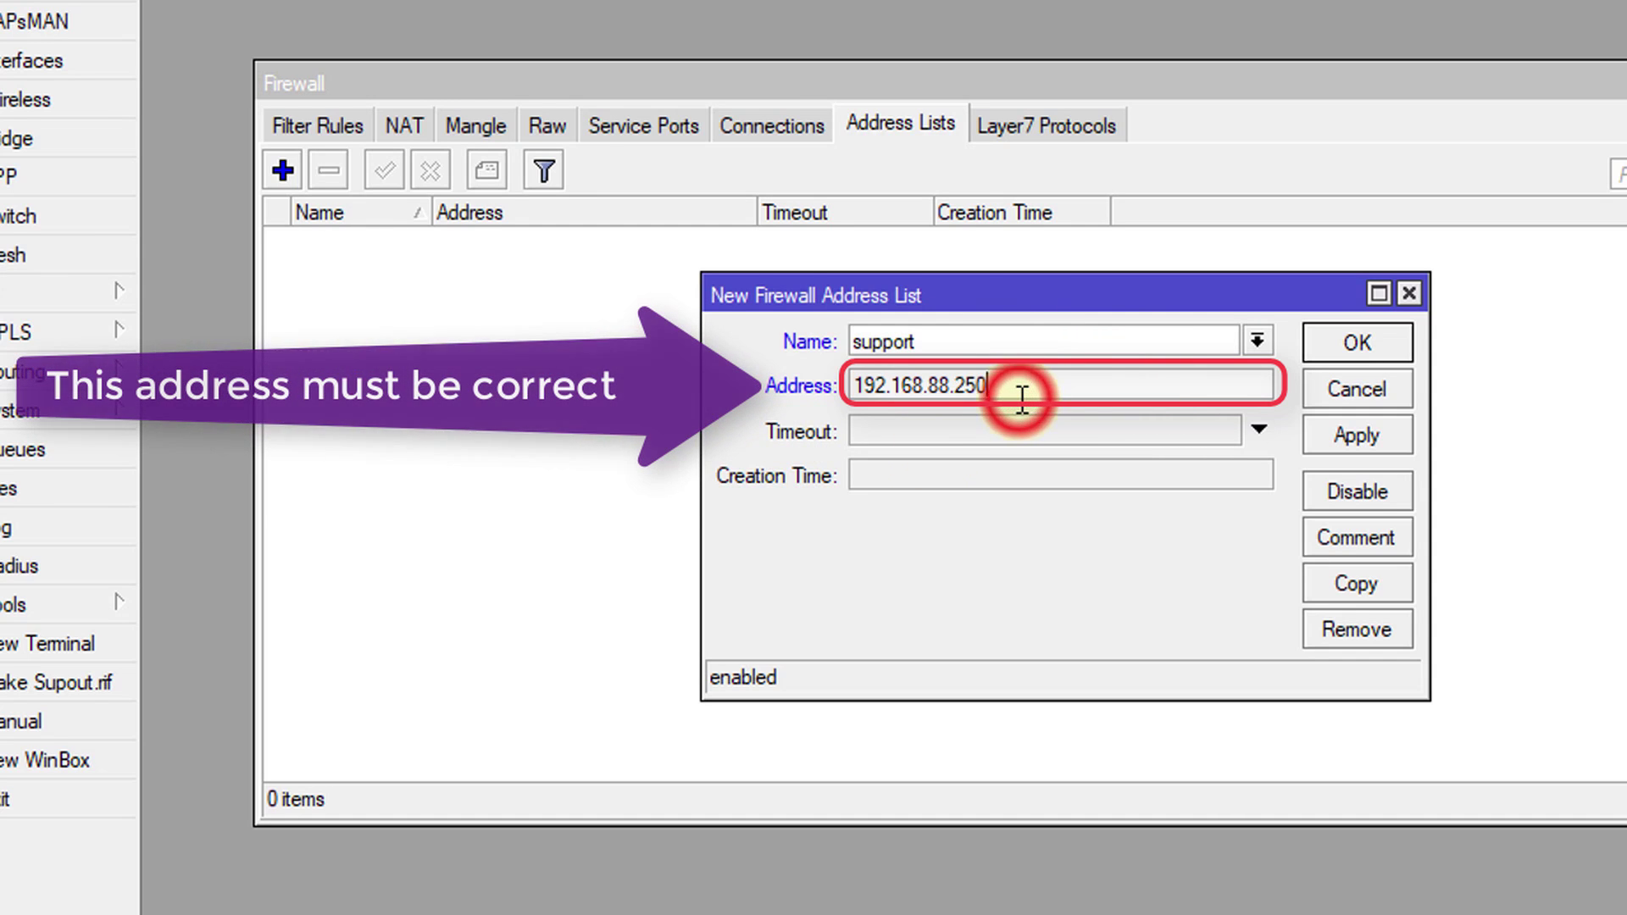
{"action": "type", "text": "-"}
{"action": "type", "text": "192.168.88.250"}
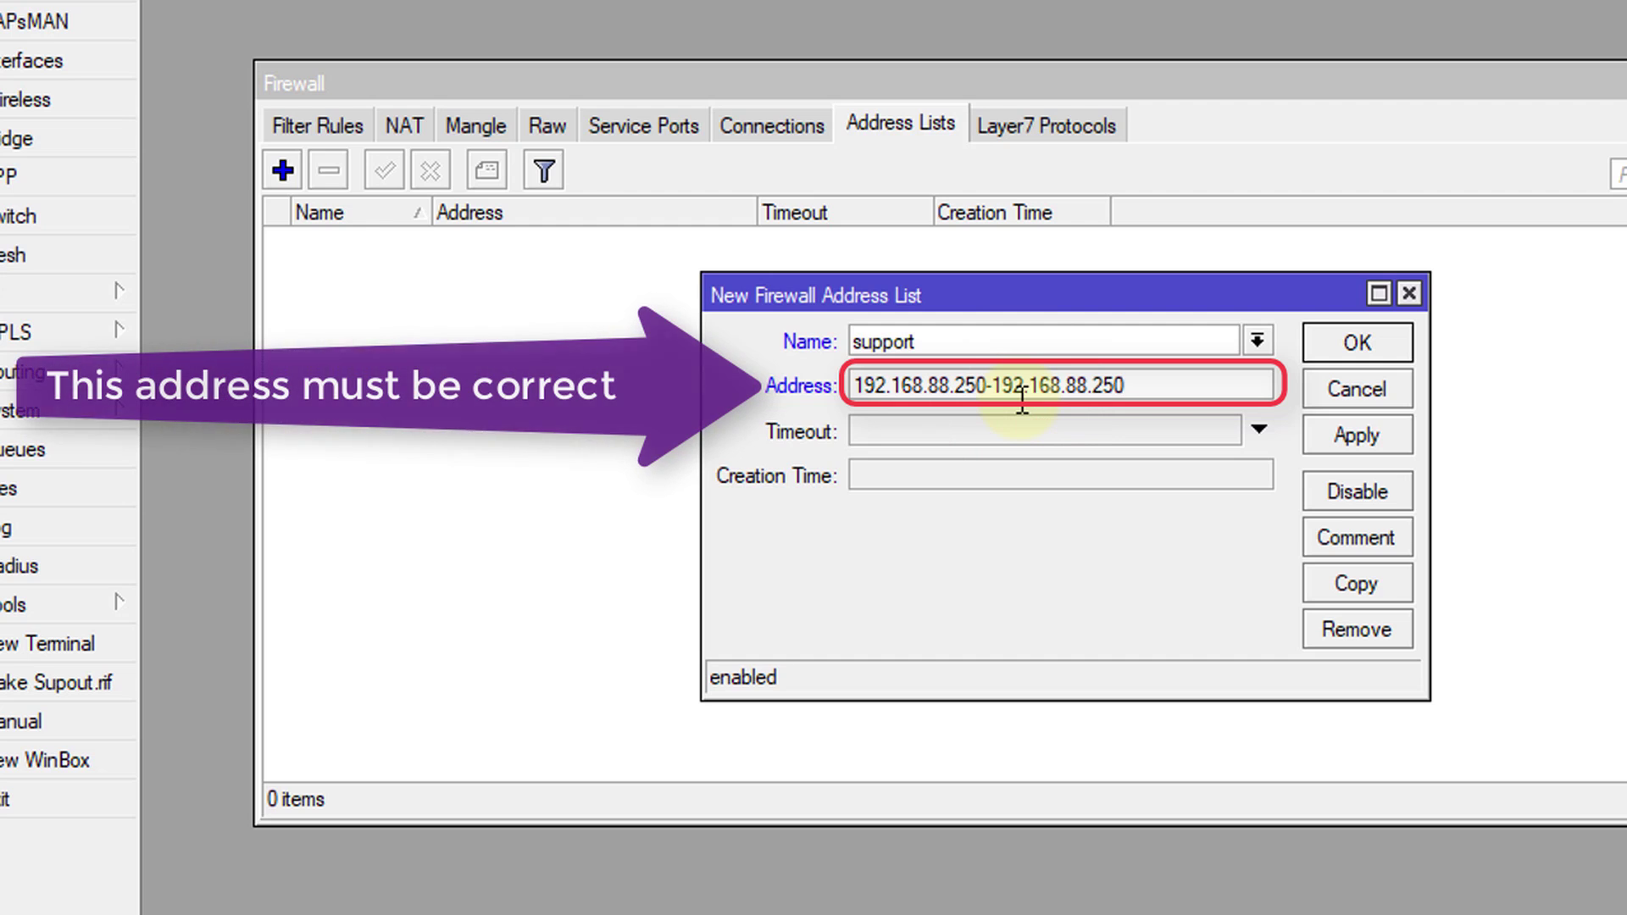
{"action": "key", "text": "BackSpace"}
{"action": "type", "text": "4"}
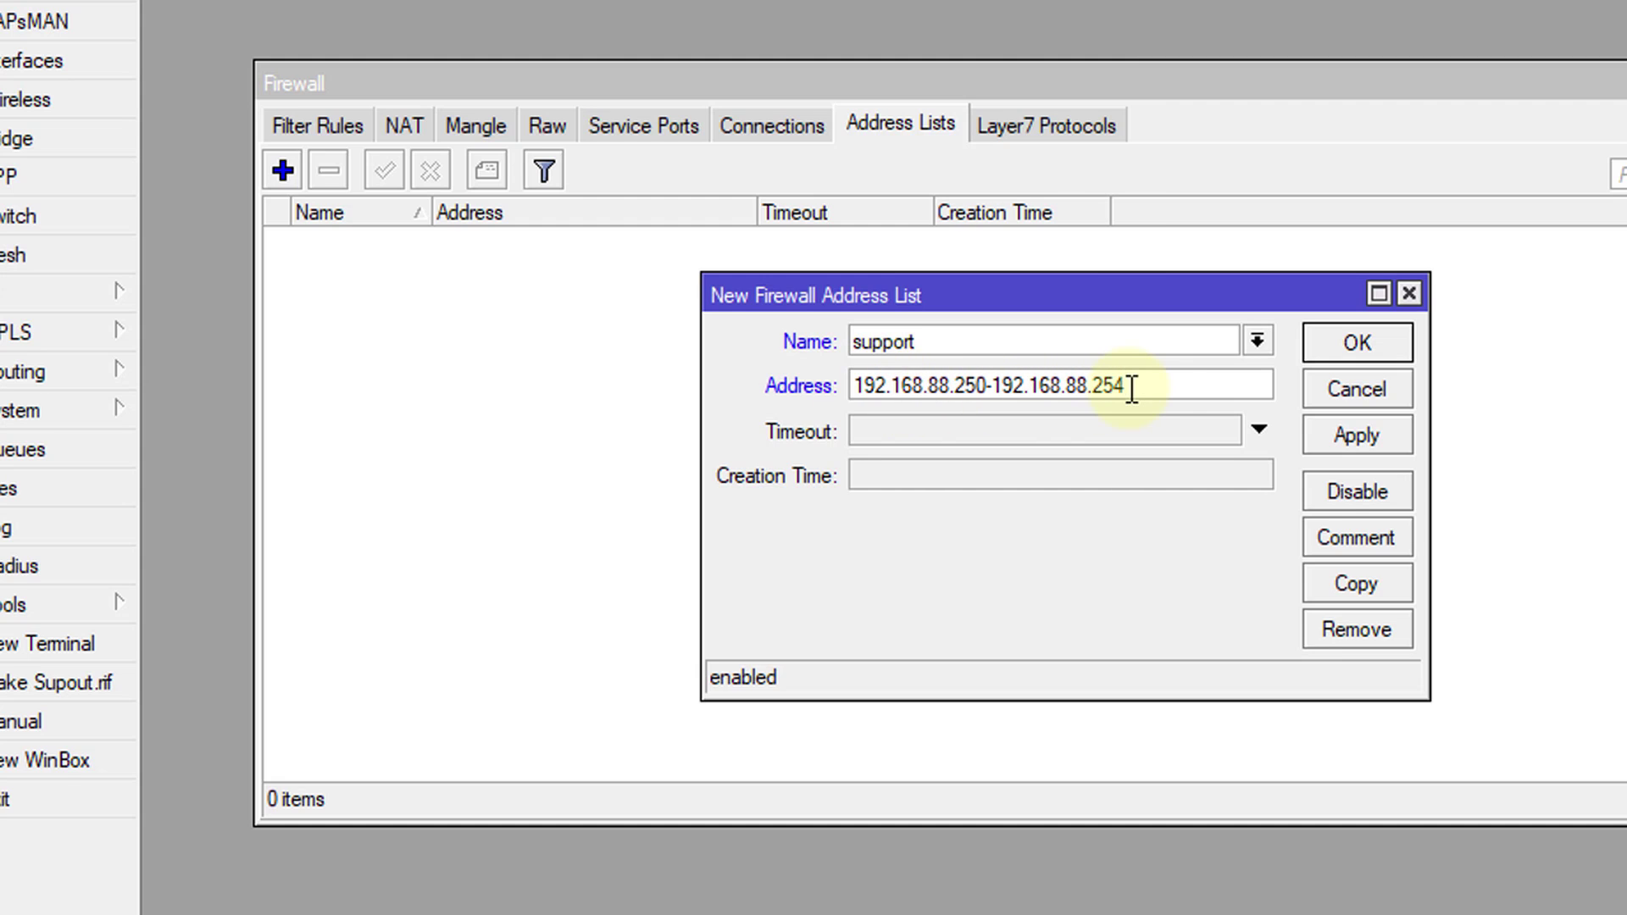
Remove the range's second half and save the support entry as 192.168.88.250.
{"action": "left_click", "coordinate": [987, 386]}
{"action": "left_click_drag", "start_coordinate": [1027, 383], "coordinate": [1220, 385]}
{"action": "key", "text": "Delete"}
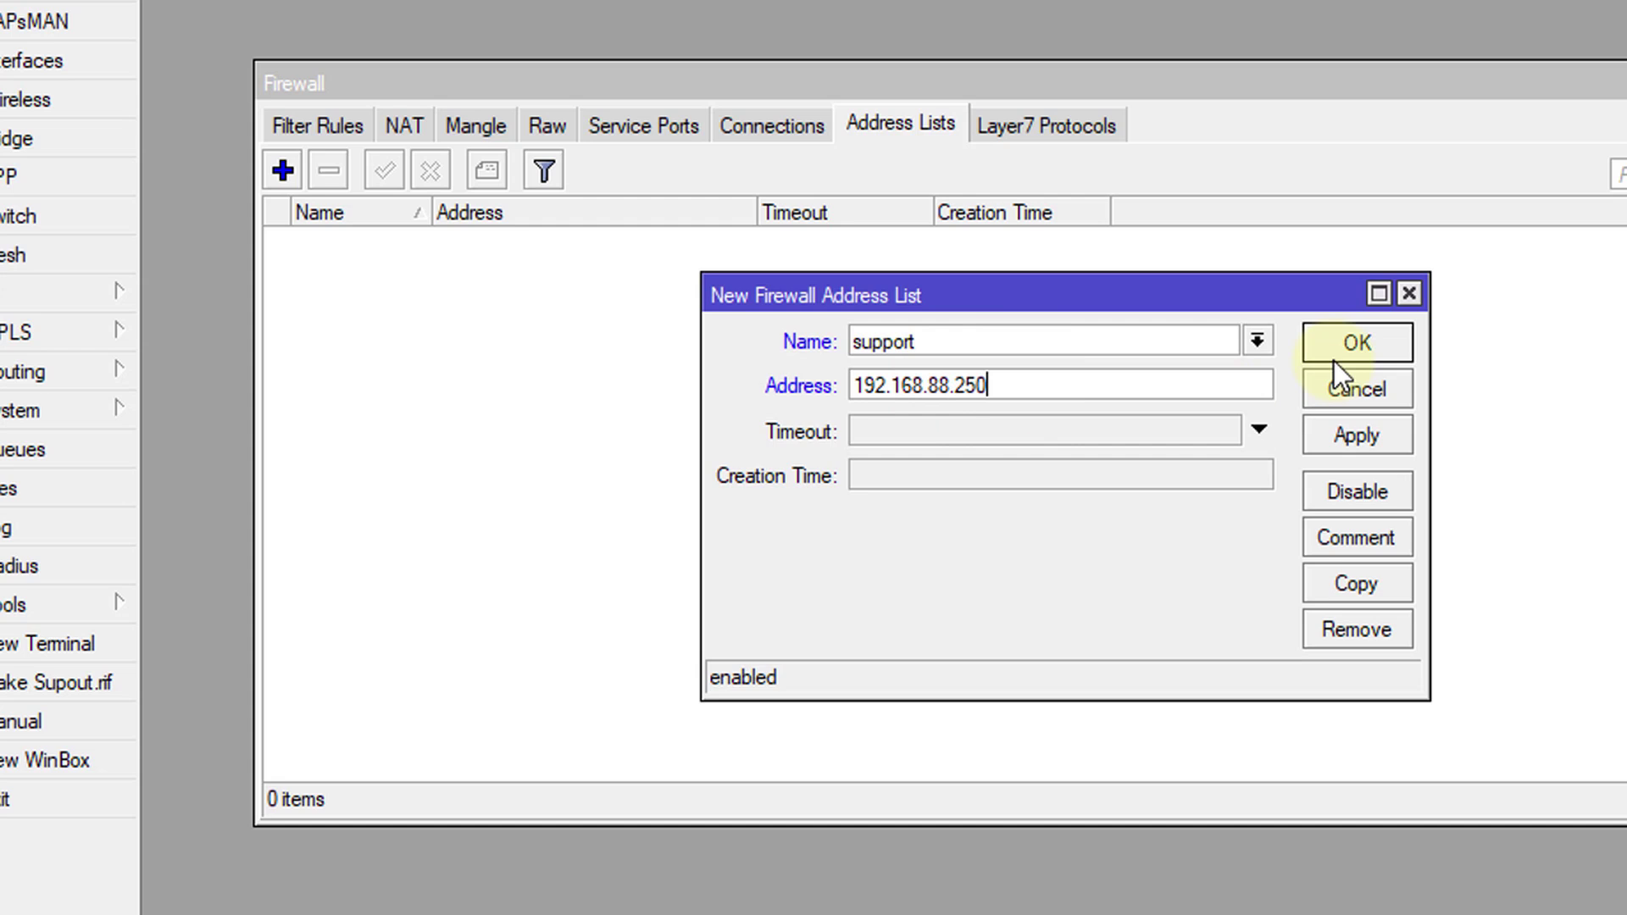
{"action": "left_click", "coordinate": [1334, 359]}
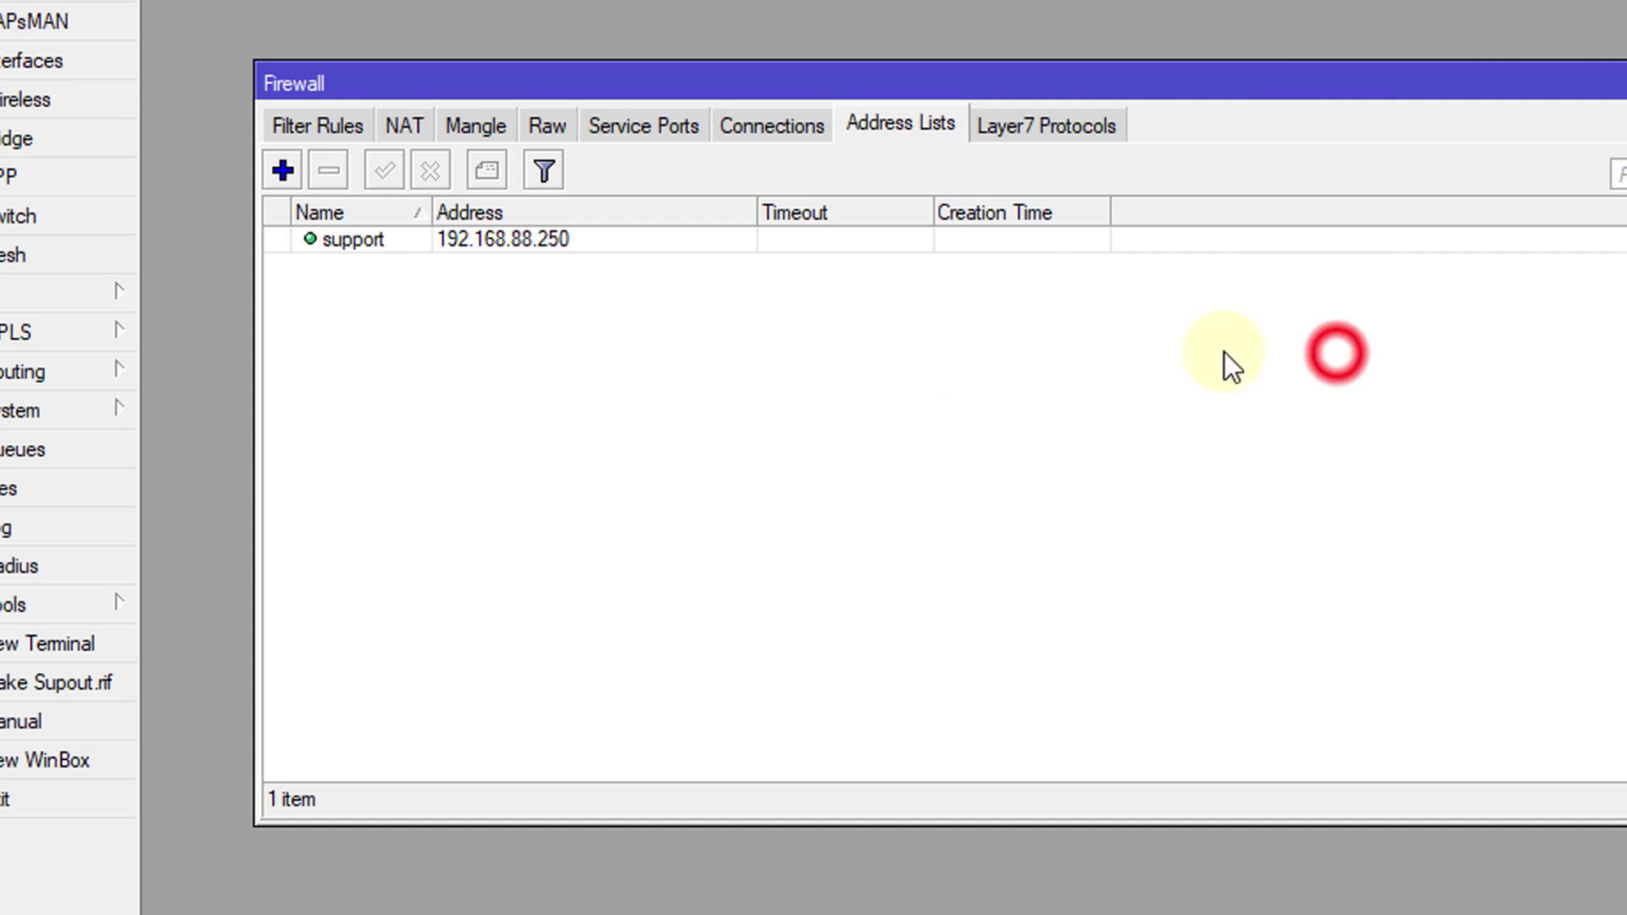
Copy the support entry and save the copy with address 192.168.88.254.
{"action": "left_click", "coordinate": [430, 237]}
{"action": "double_click", "coordinate": [471, 241]}
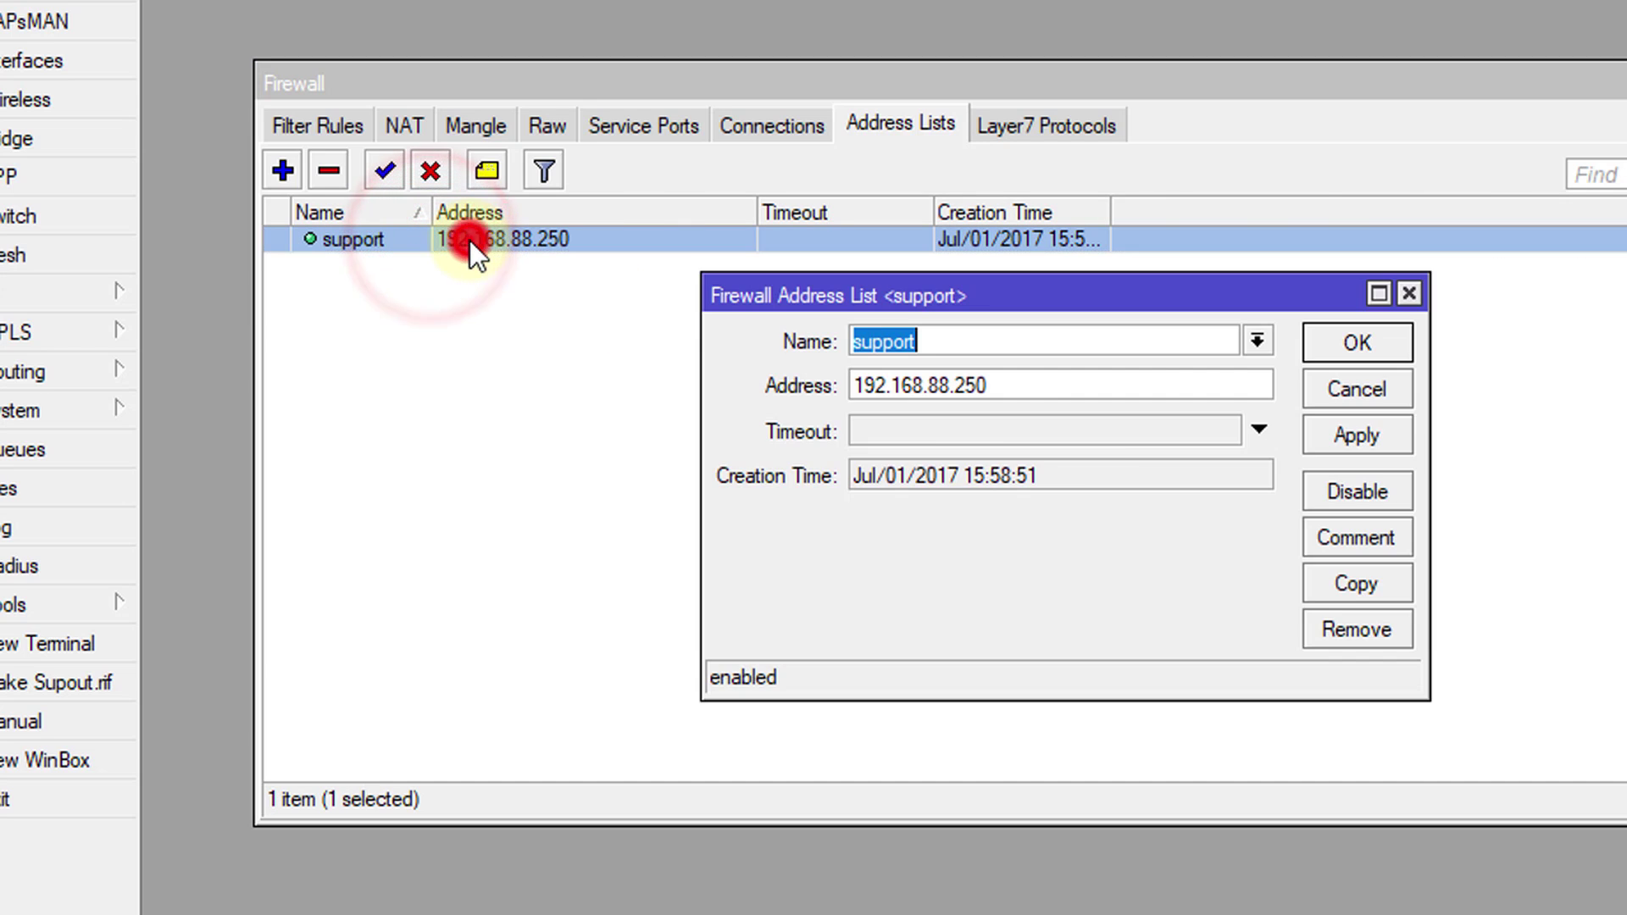
{"action": "left_click", "coordinate": [1366, 586]}
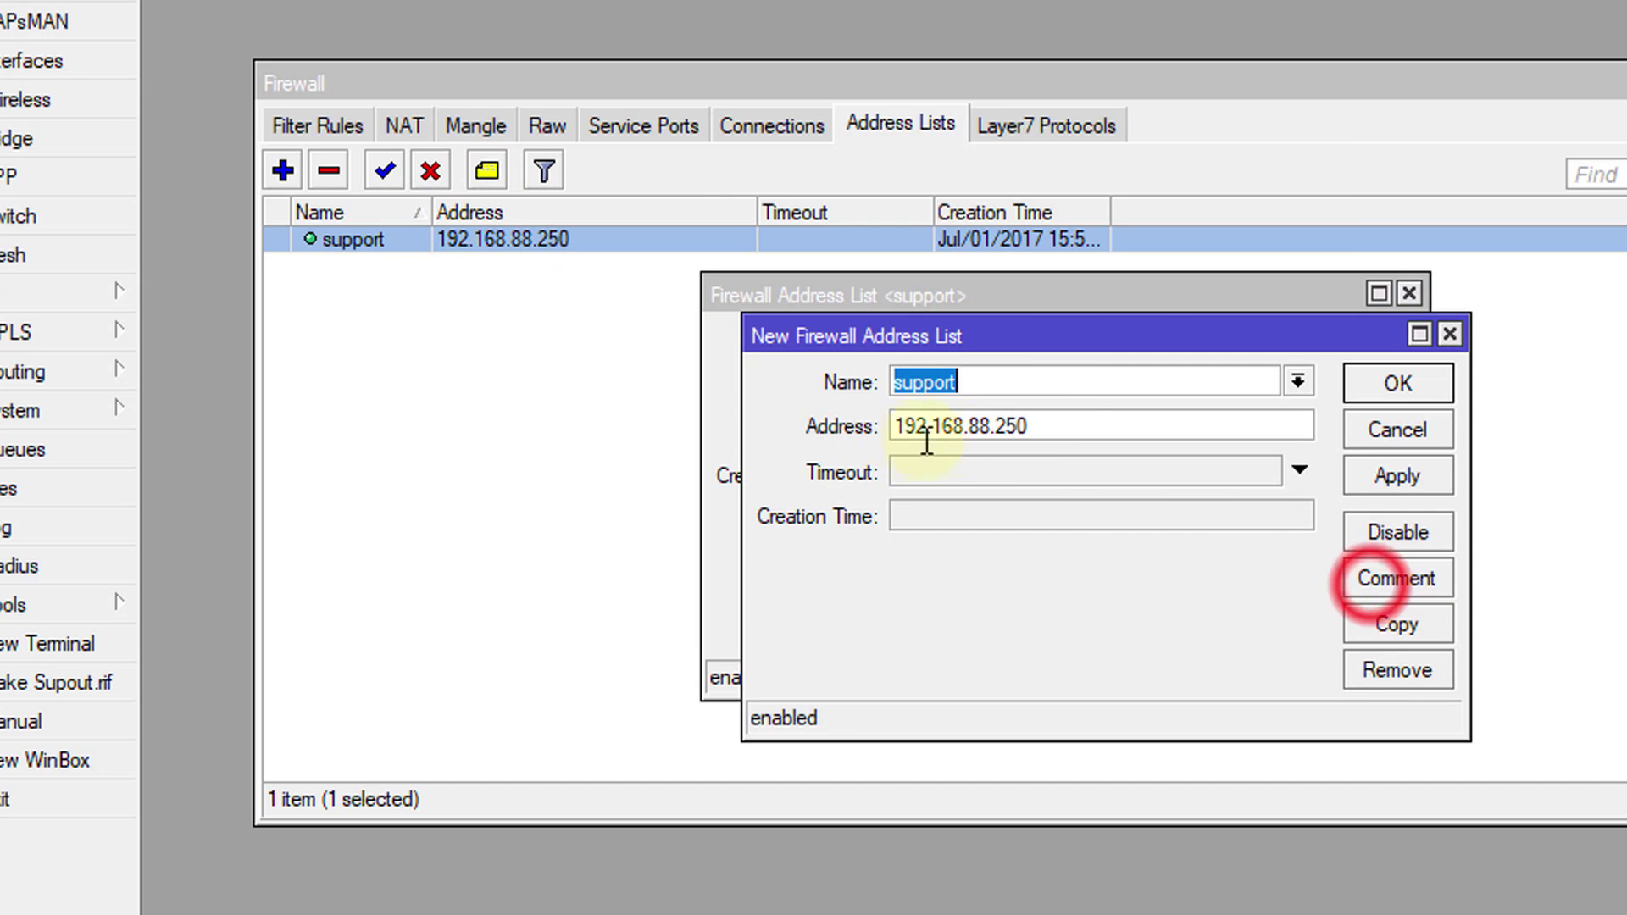
{"action": "left_click", "coordinate": [1058, 428]}
{"action": "key", "text": "BackSpace"}
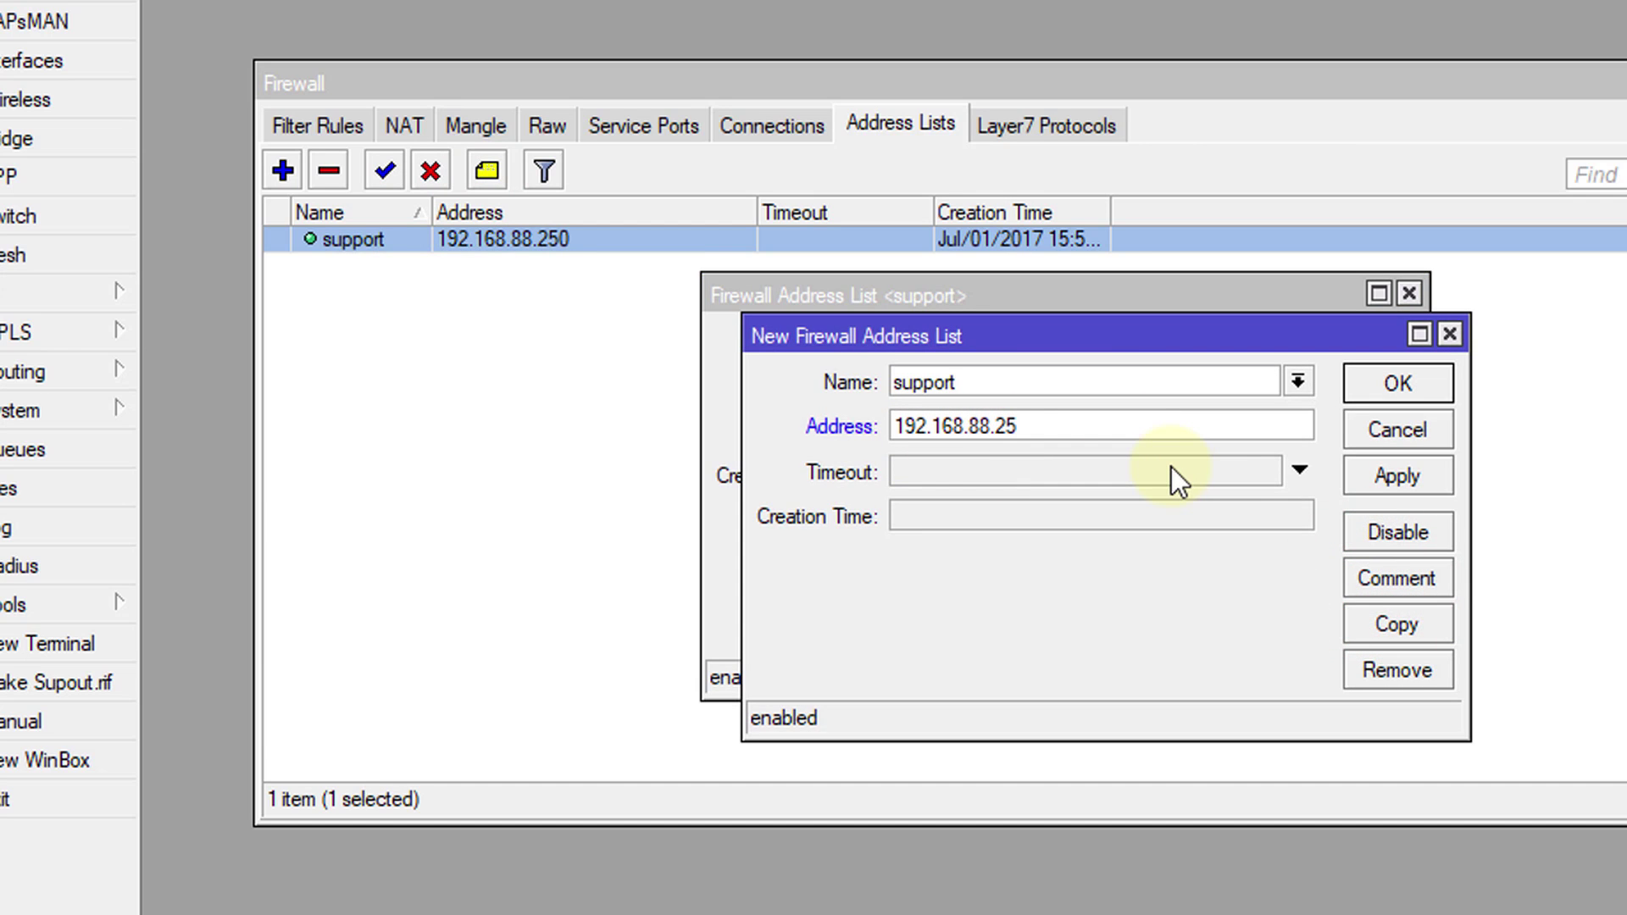
{"action": "type", "text": "1"}
{"action": "key", "text": "BackSpace"}
{"action": "type", "text": "4"}
{"action": "left_click", "coordinate": [1389, 384]}
{"action": "left_click", "coordinate": [1373, 349]}
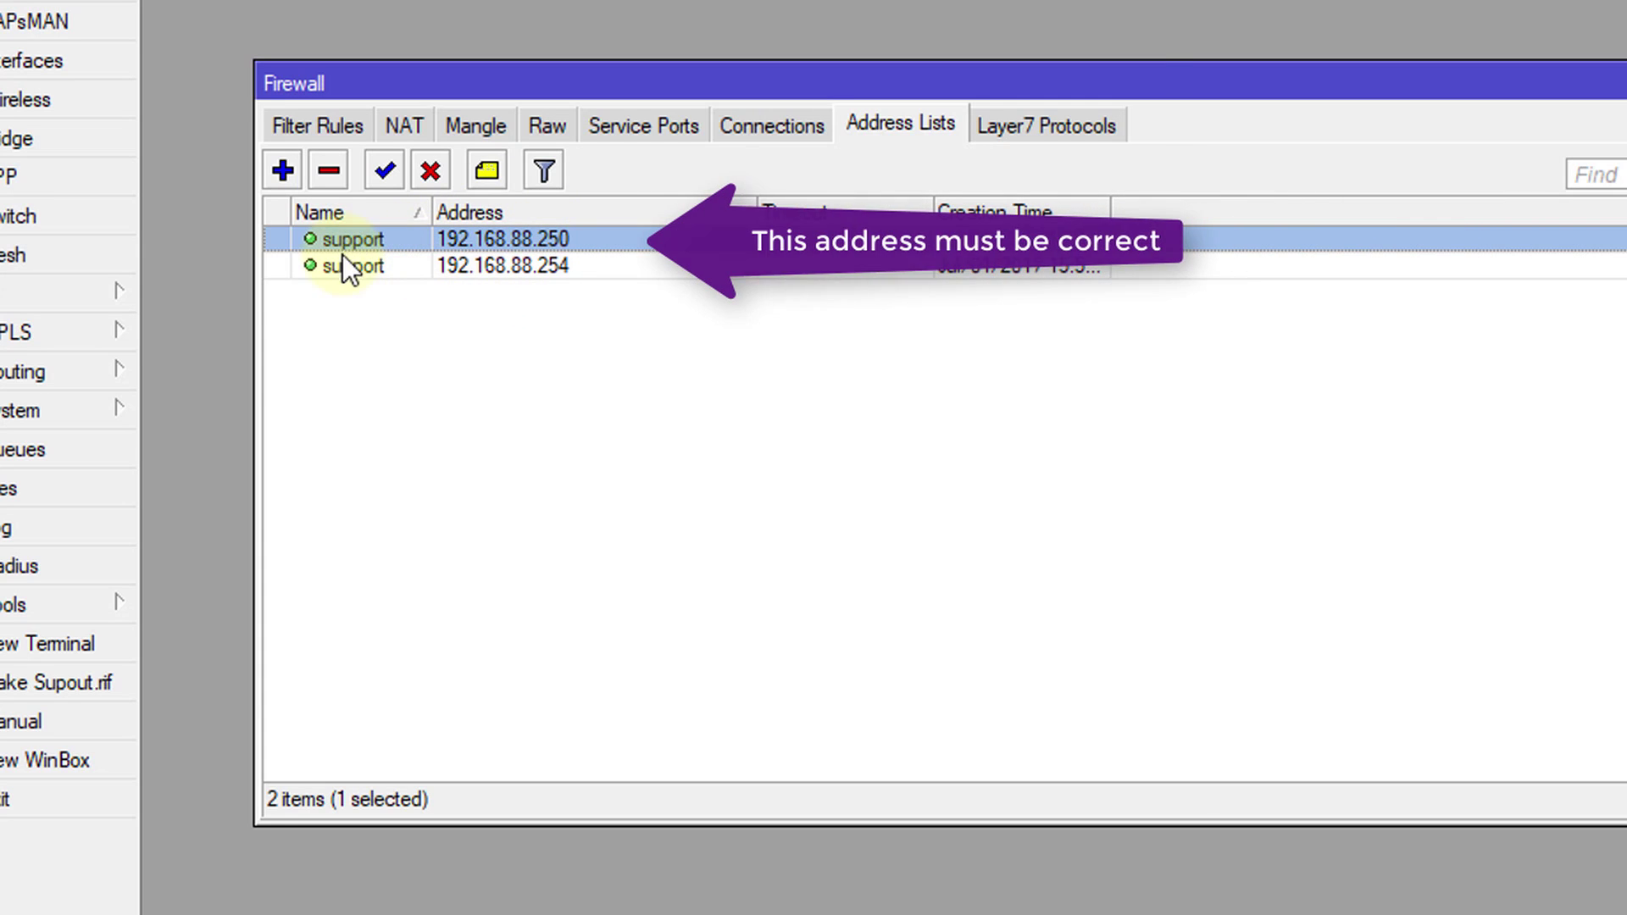
Delete the 192.168.88.250 support entry, keeping the 192.168.88.254 one.
{"action": "left_click", "coordinate": [537, 264]}
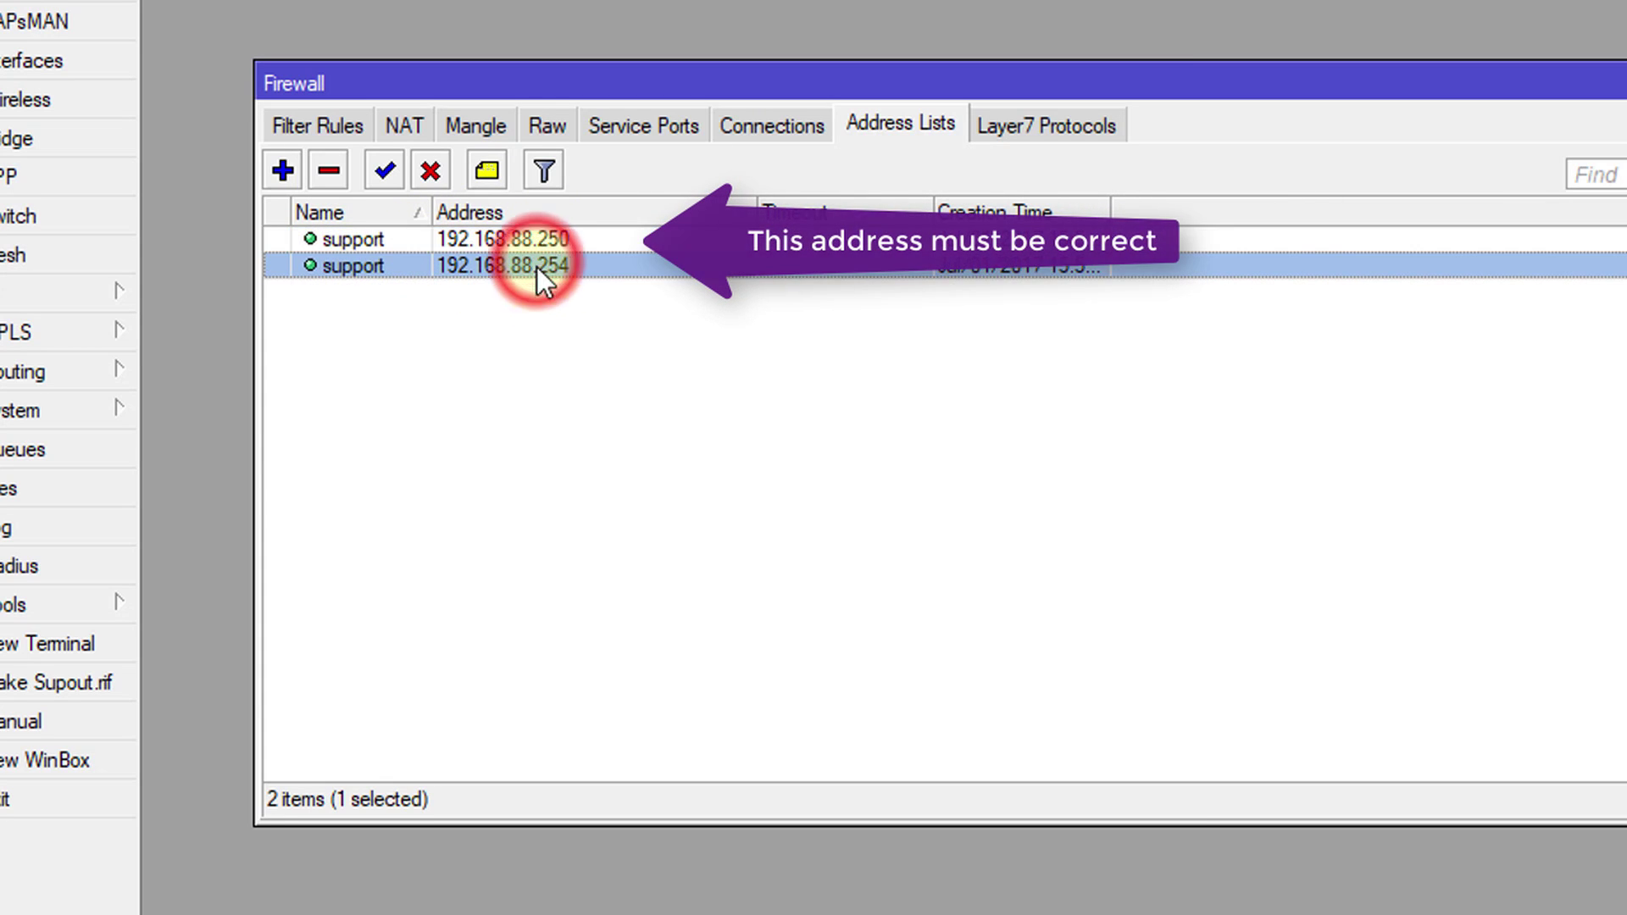
{"action": "left_click", "coordinate": [534, 241]}
{"action": "left_click", "coordinate": [340, 174]}
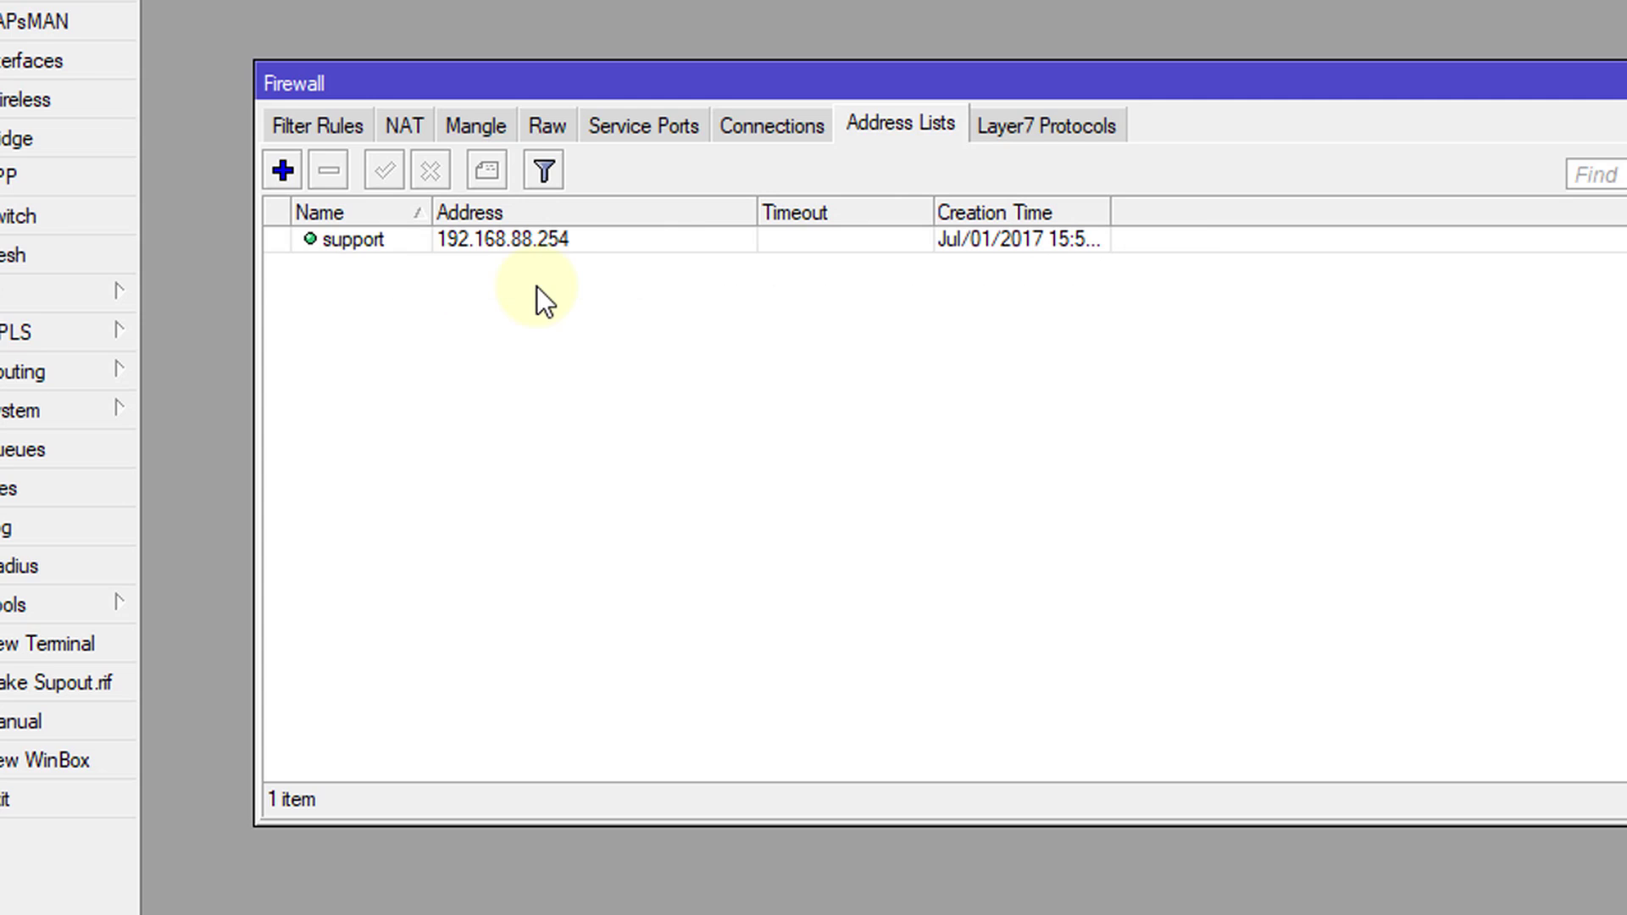
Add an address list entry named 'router' with address 192.168.88.1.
{"action": "left_click", "coordinate": [283, 171]}
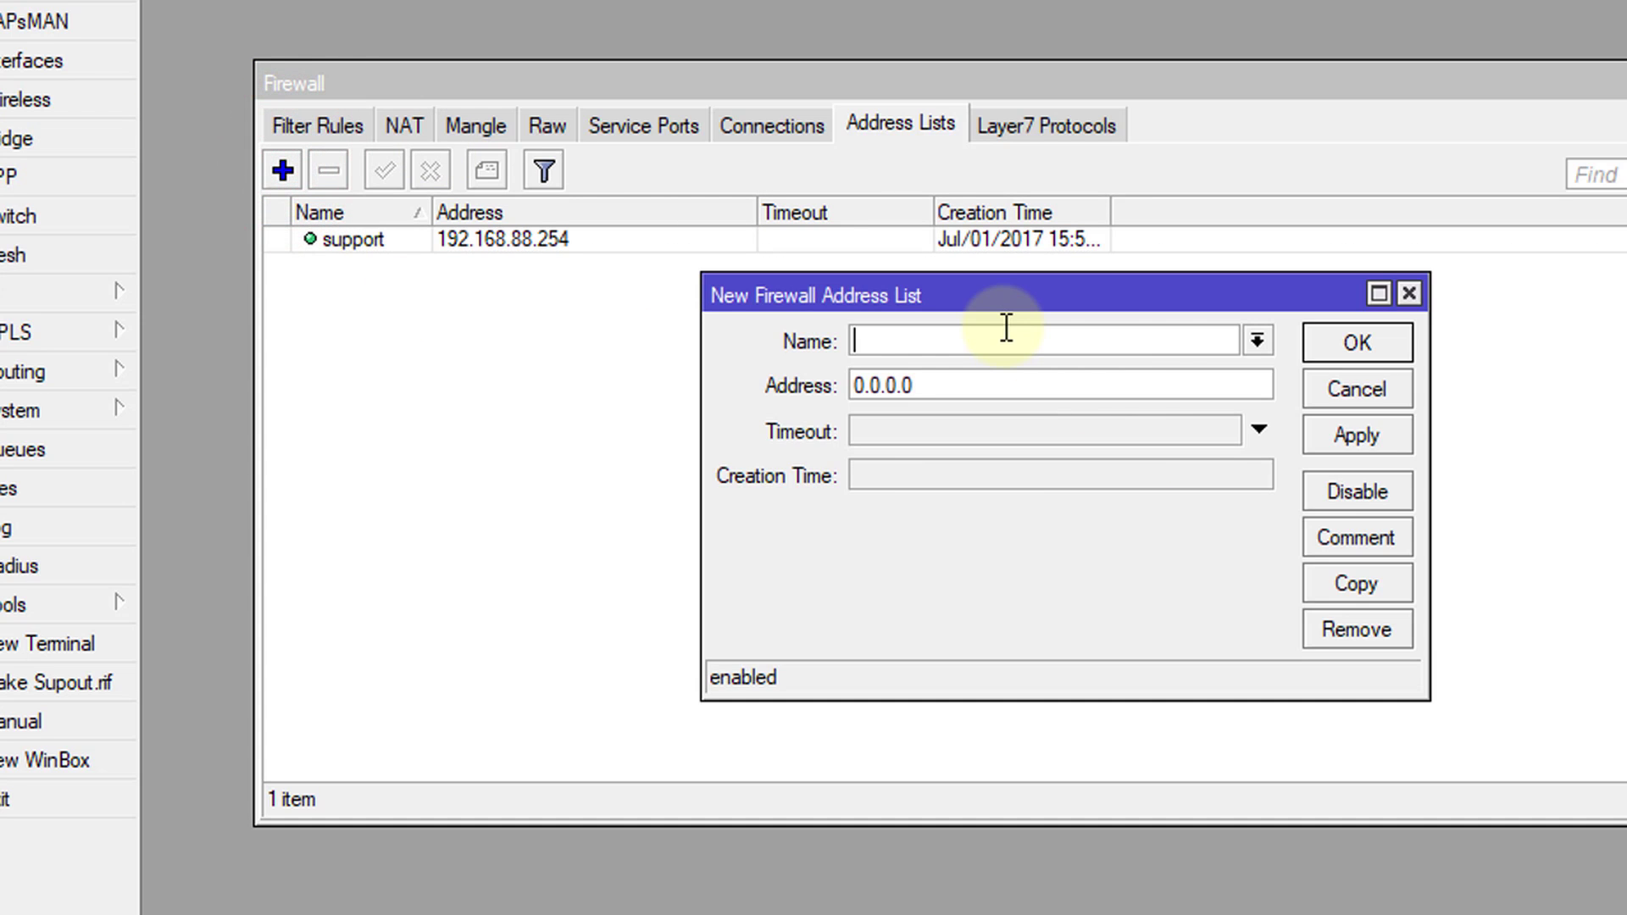
{"action": "type", "text": "router"}
{"action": "left_click", "coordinate": [972, 388]}
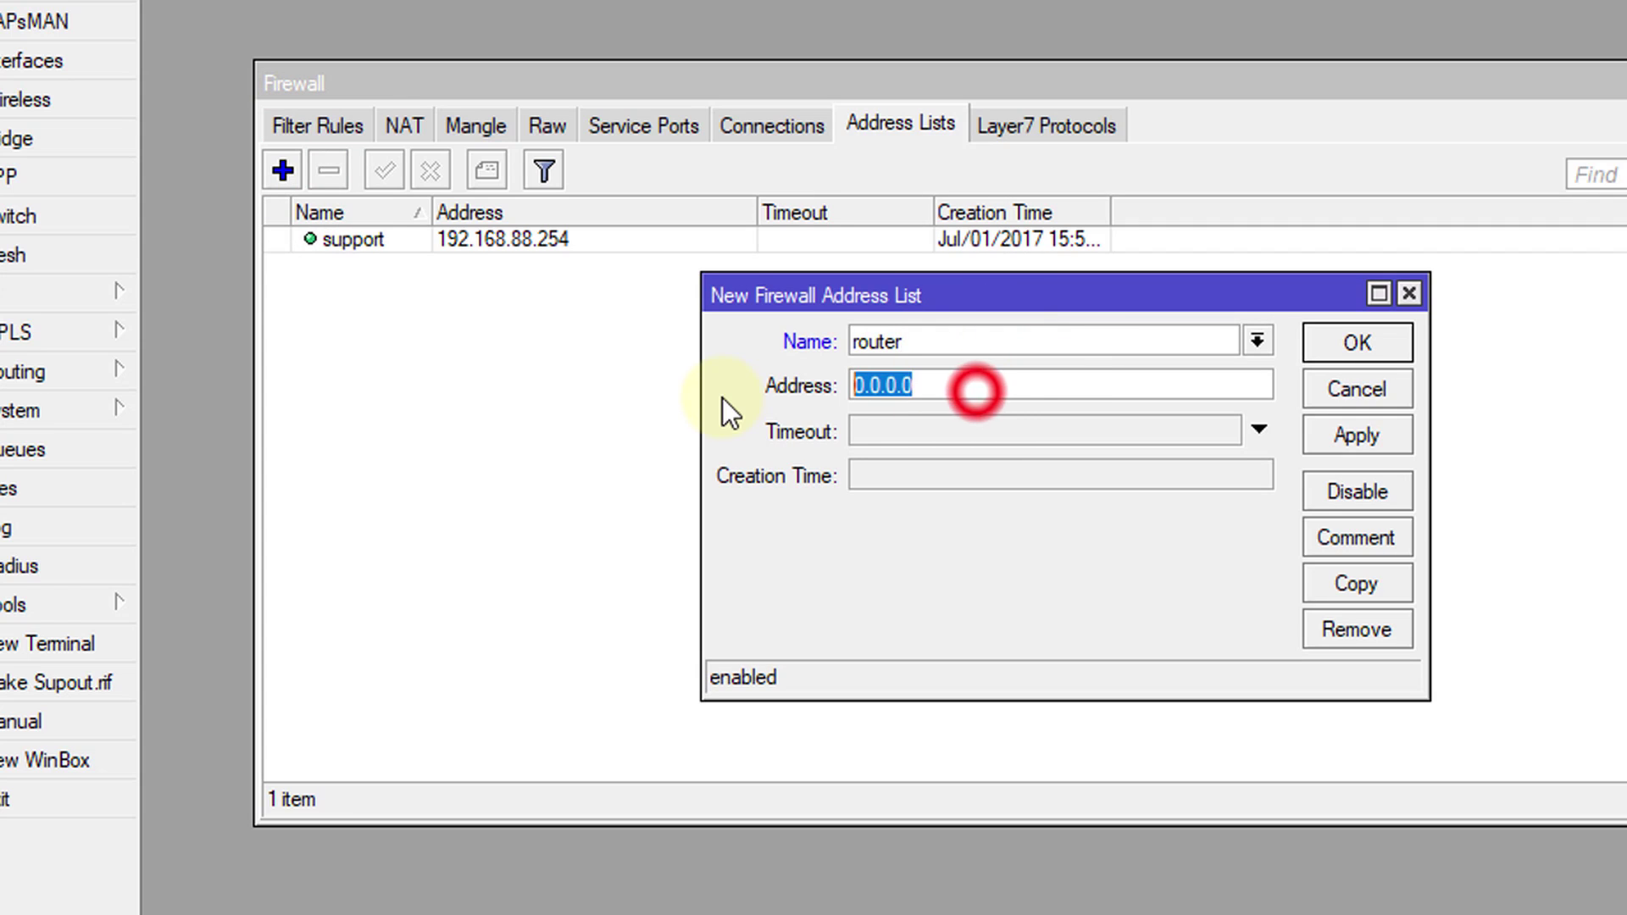
{"action": "type", "text": "1"}
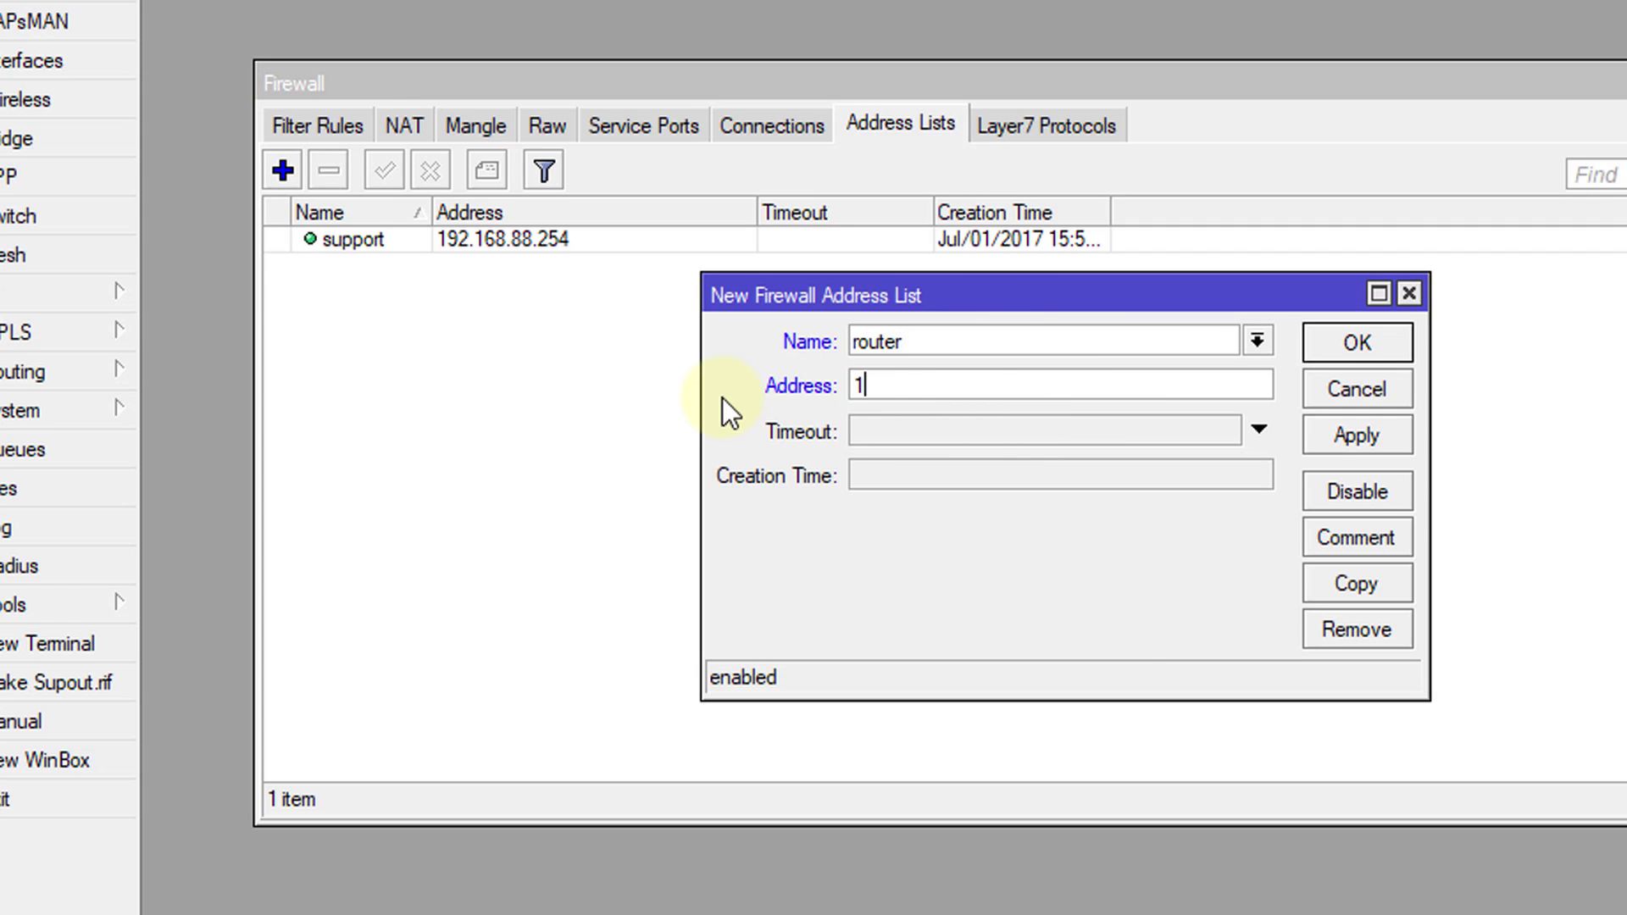
{"action": "type", "text": "92.168.88"}
{"action": "type", "text": ".1"}
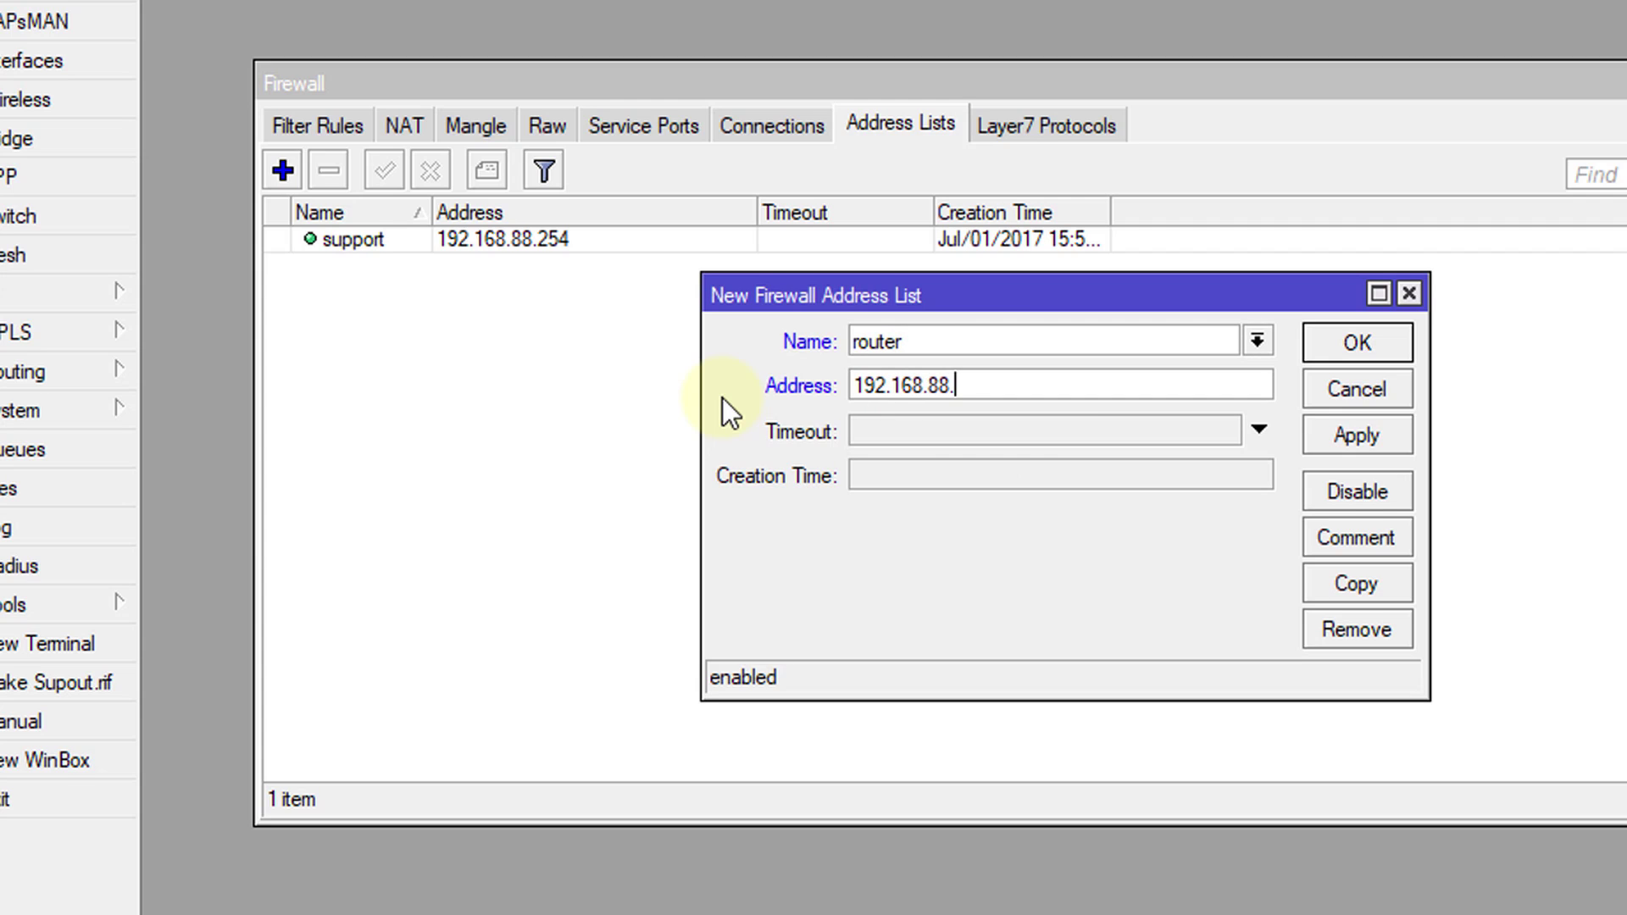
{"action": "left_click", "coordinate": [1356, 343]}
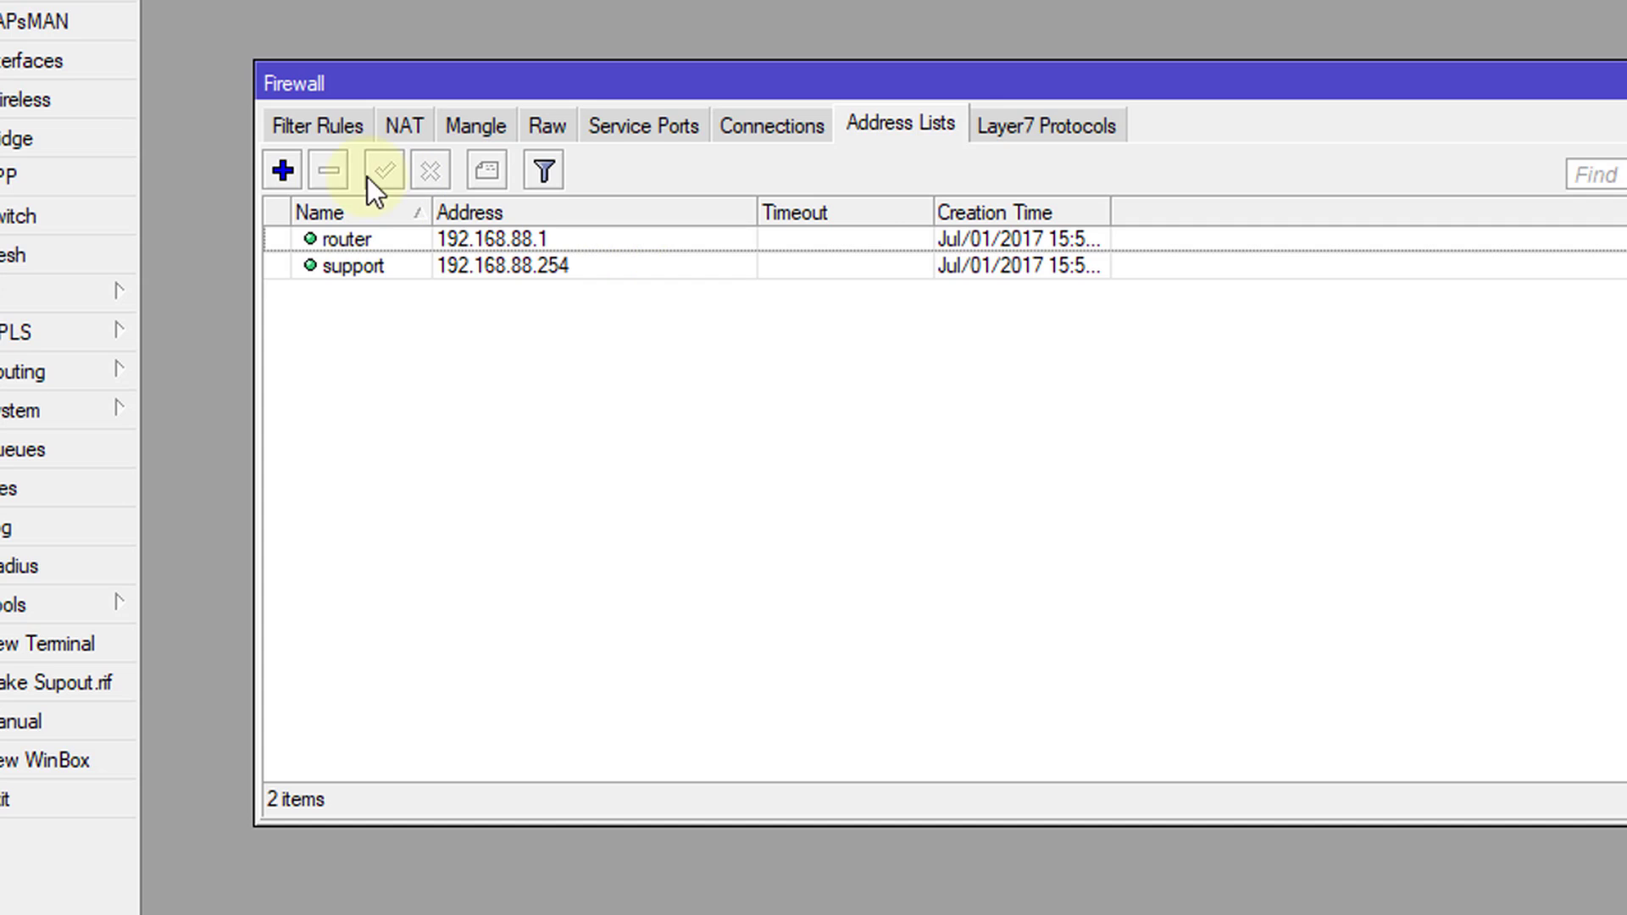
Create a new filter rule on the input chain.
{"action": "left_click", "coordinate": [312, 125]}
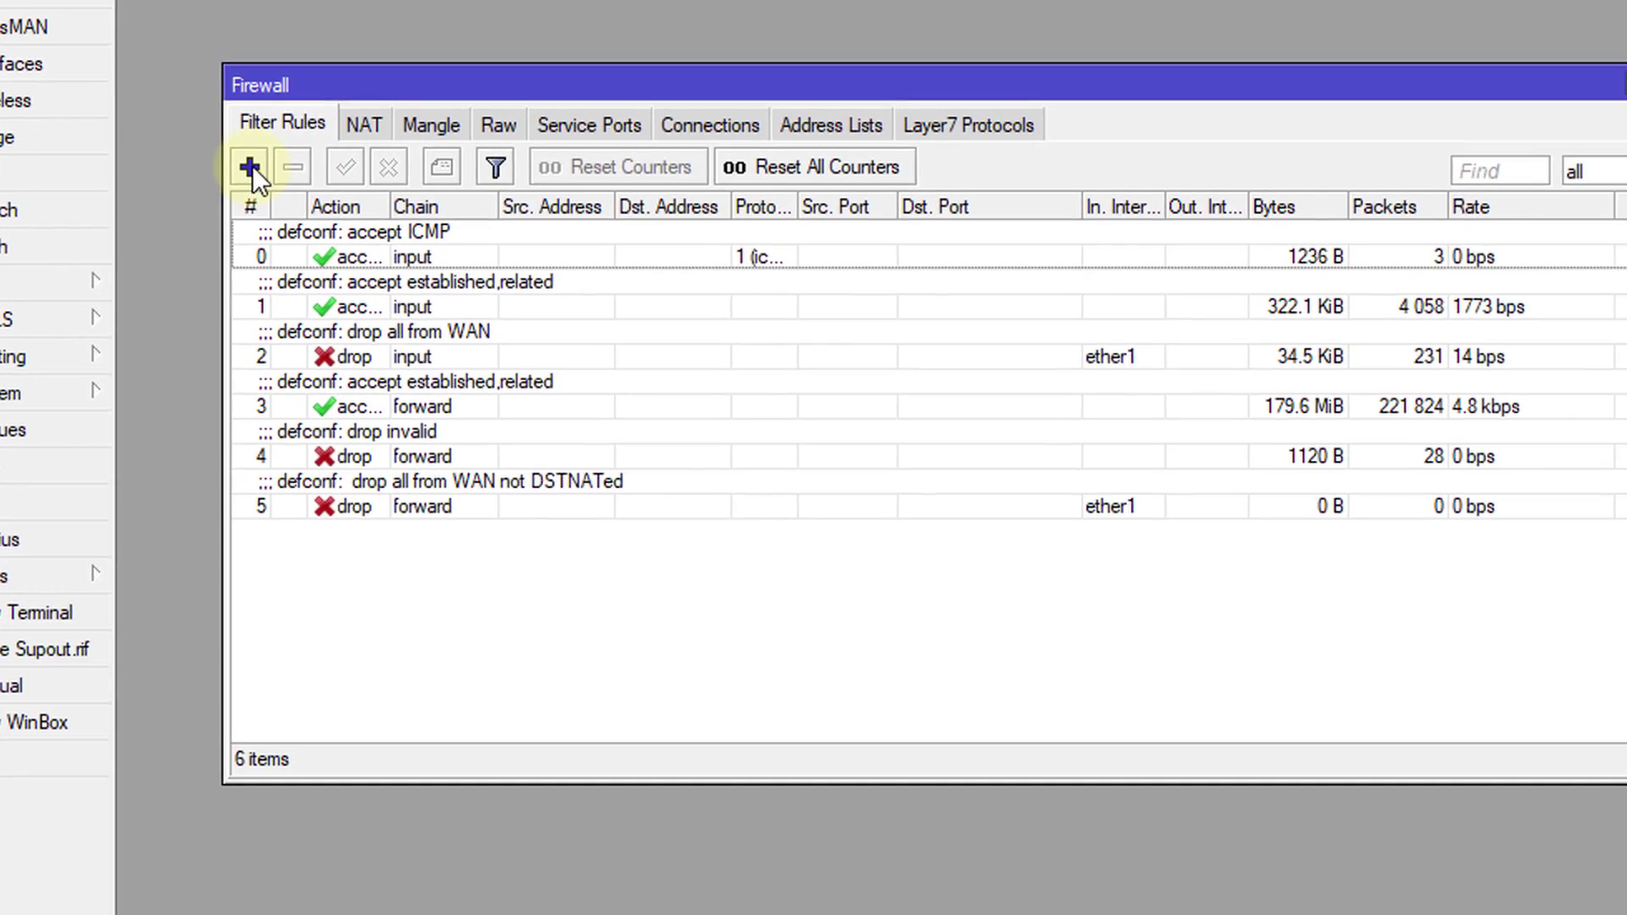
{"action": "left_click", "coordinate": [252, 165]}
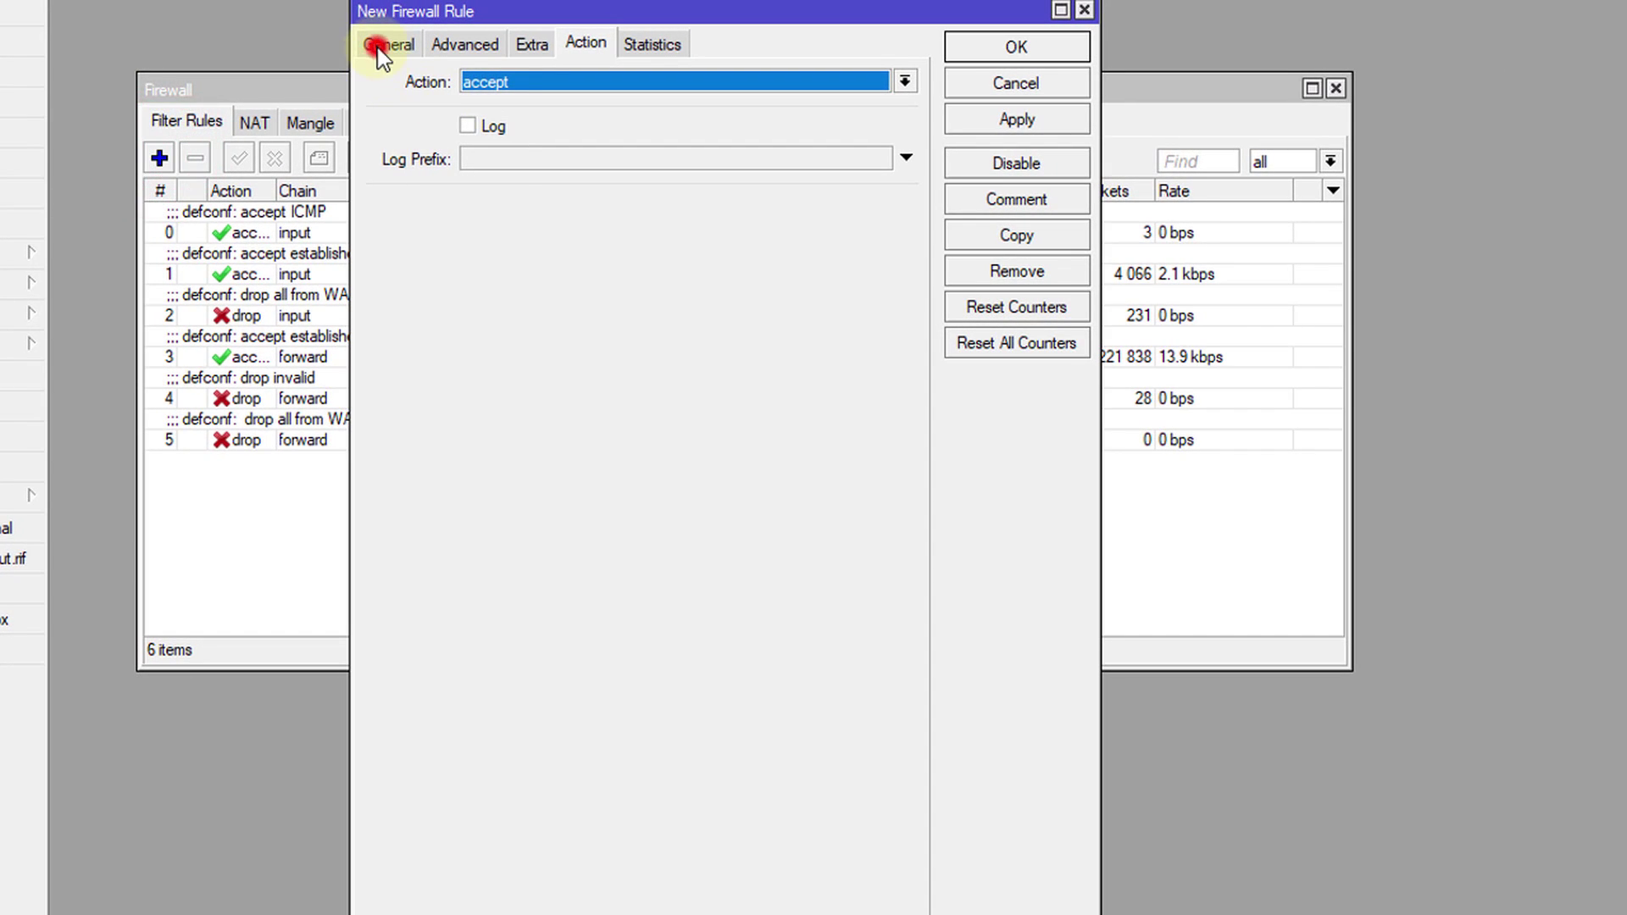
{"action": "left_click", "coordinate": [435, 43]}
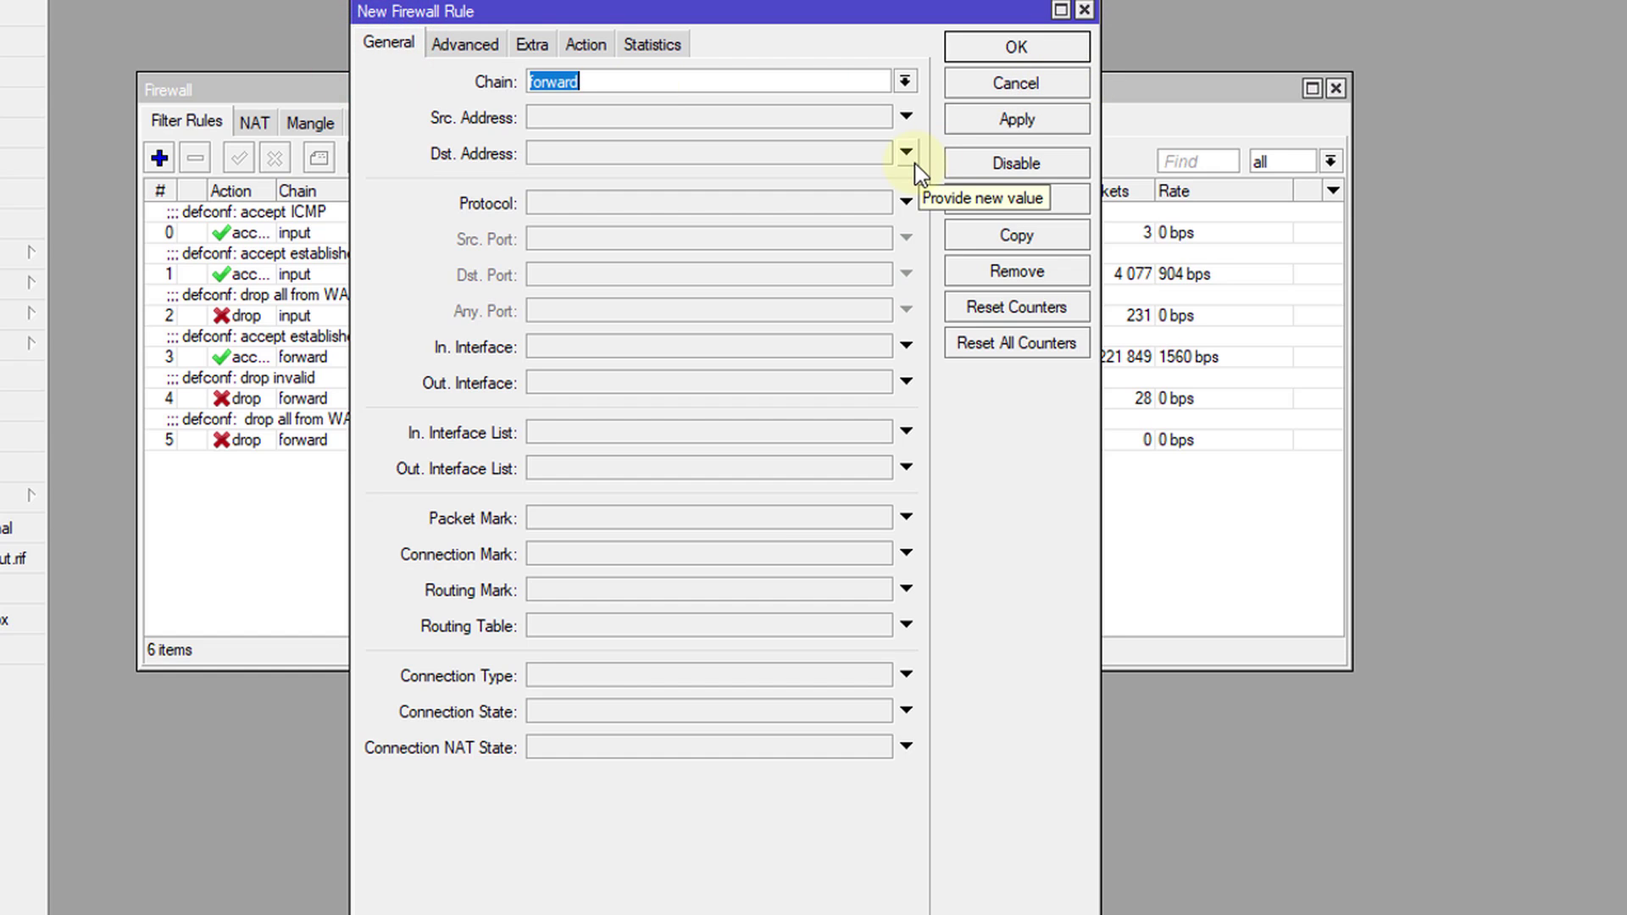
{"action": "left_click", "coordinate": [906, 81]}
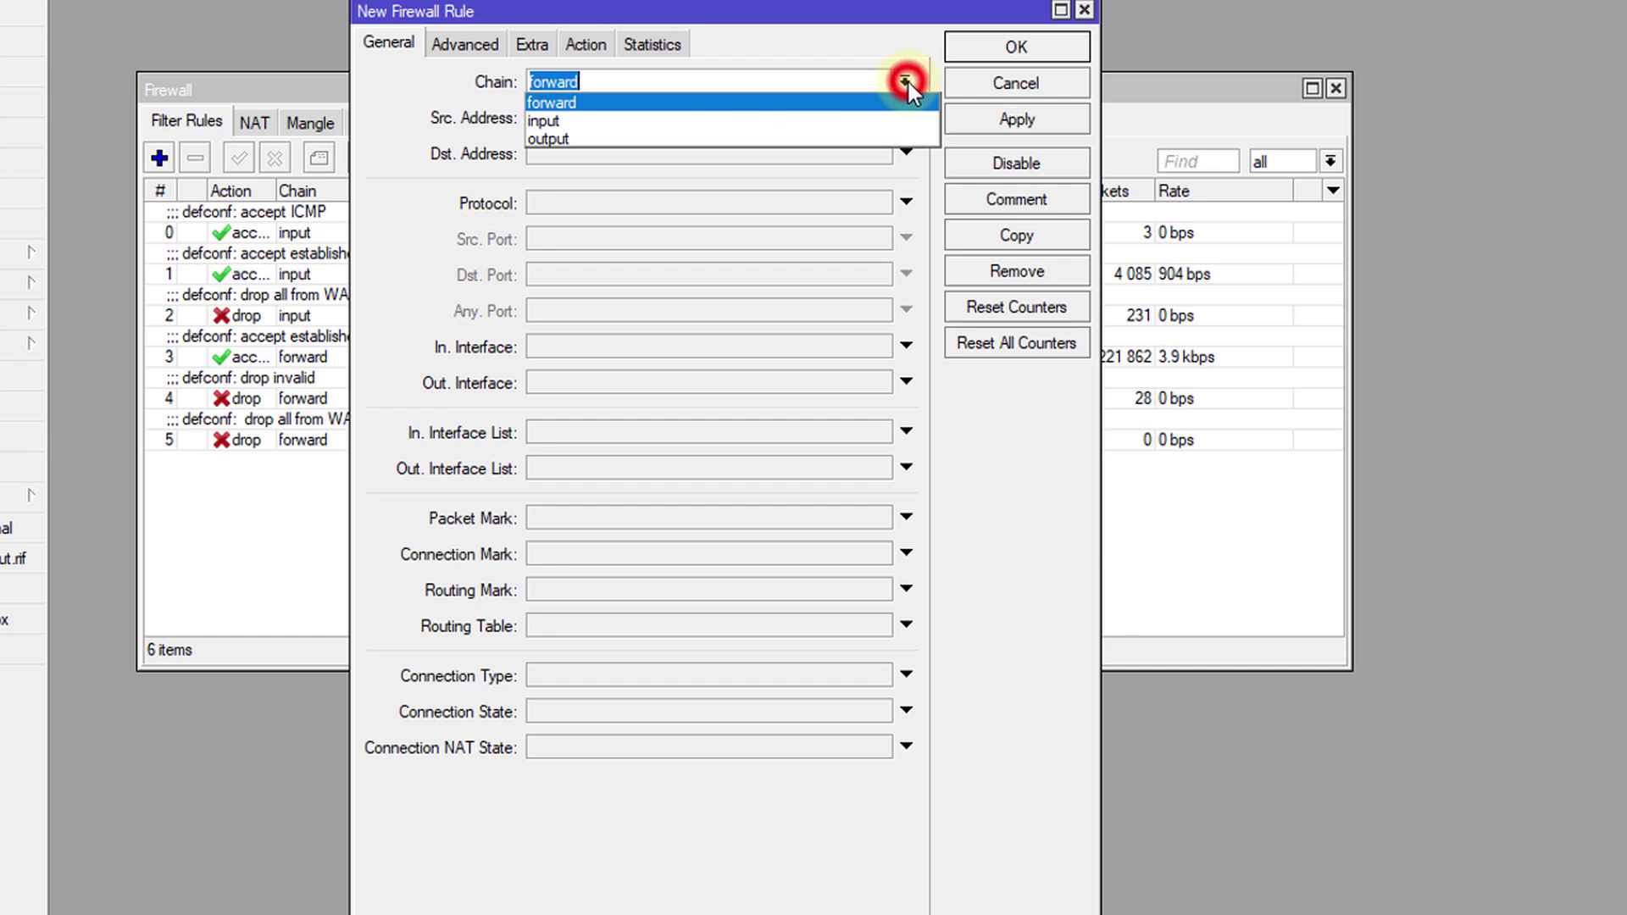
{"action": "left_click", "coordinate": [628, 121]}
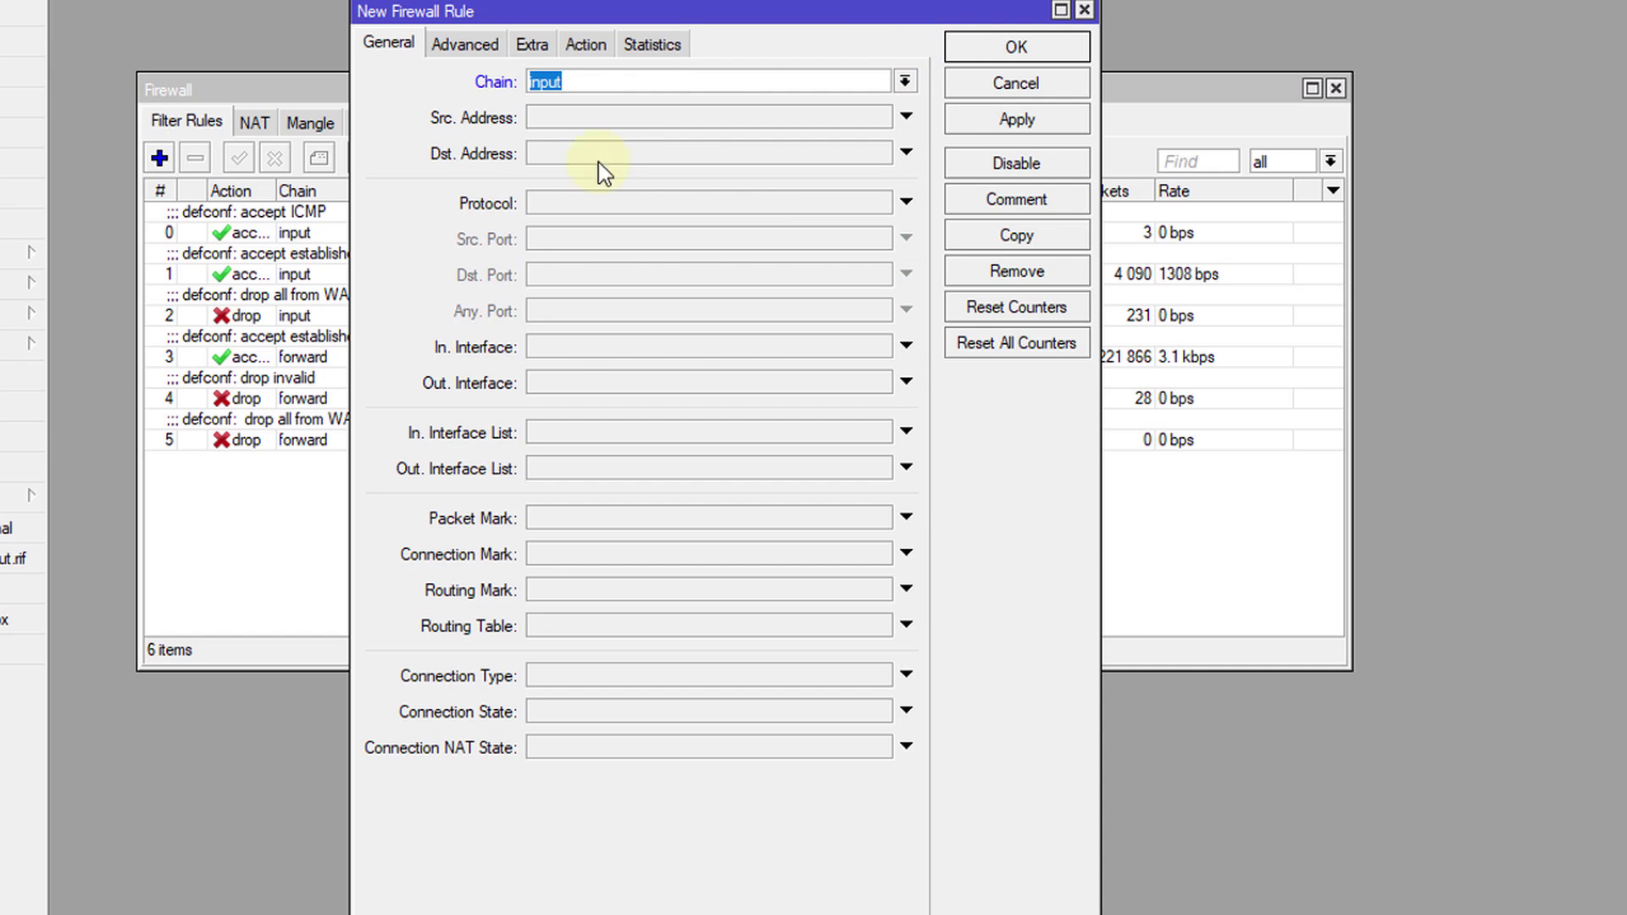
Match protocol tcp and destination ports 21,22,23,80,8291.
{"action": "left_click", "coordinate": [587, 204]}
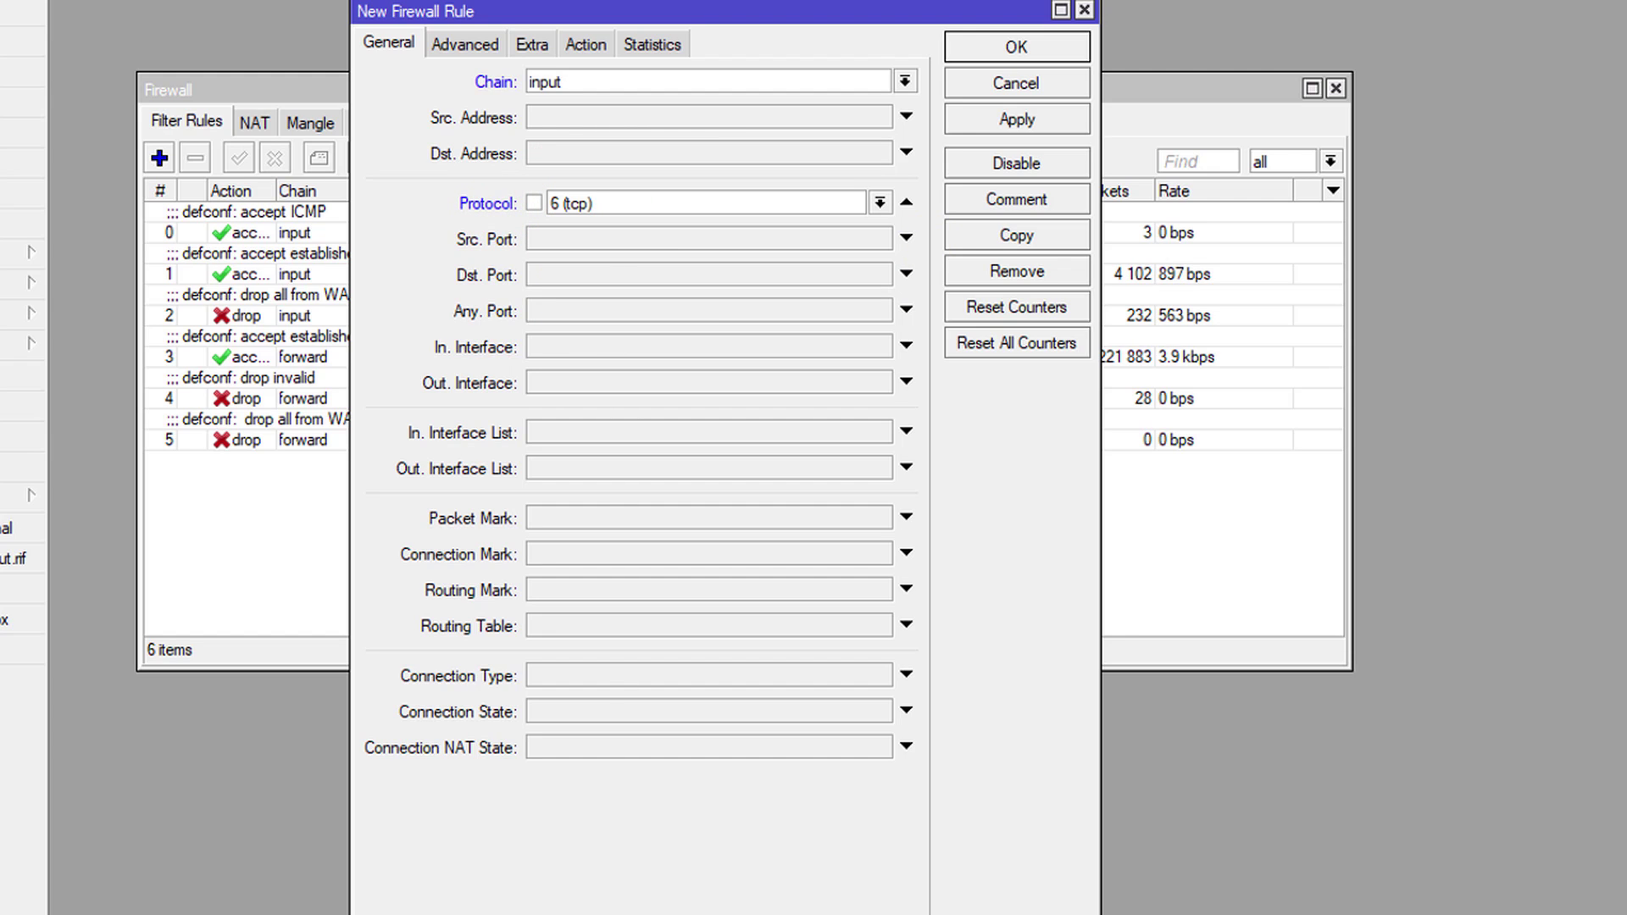
{"action": "left_click", "coordinate": [546, 276]}
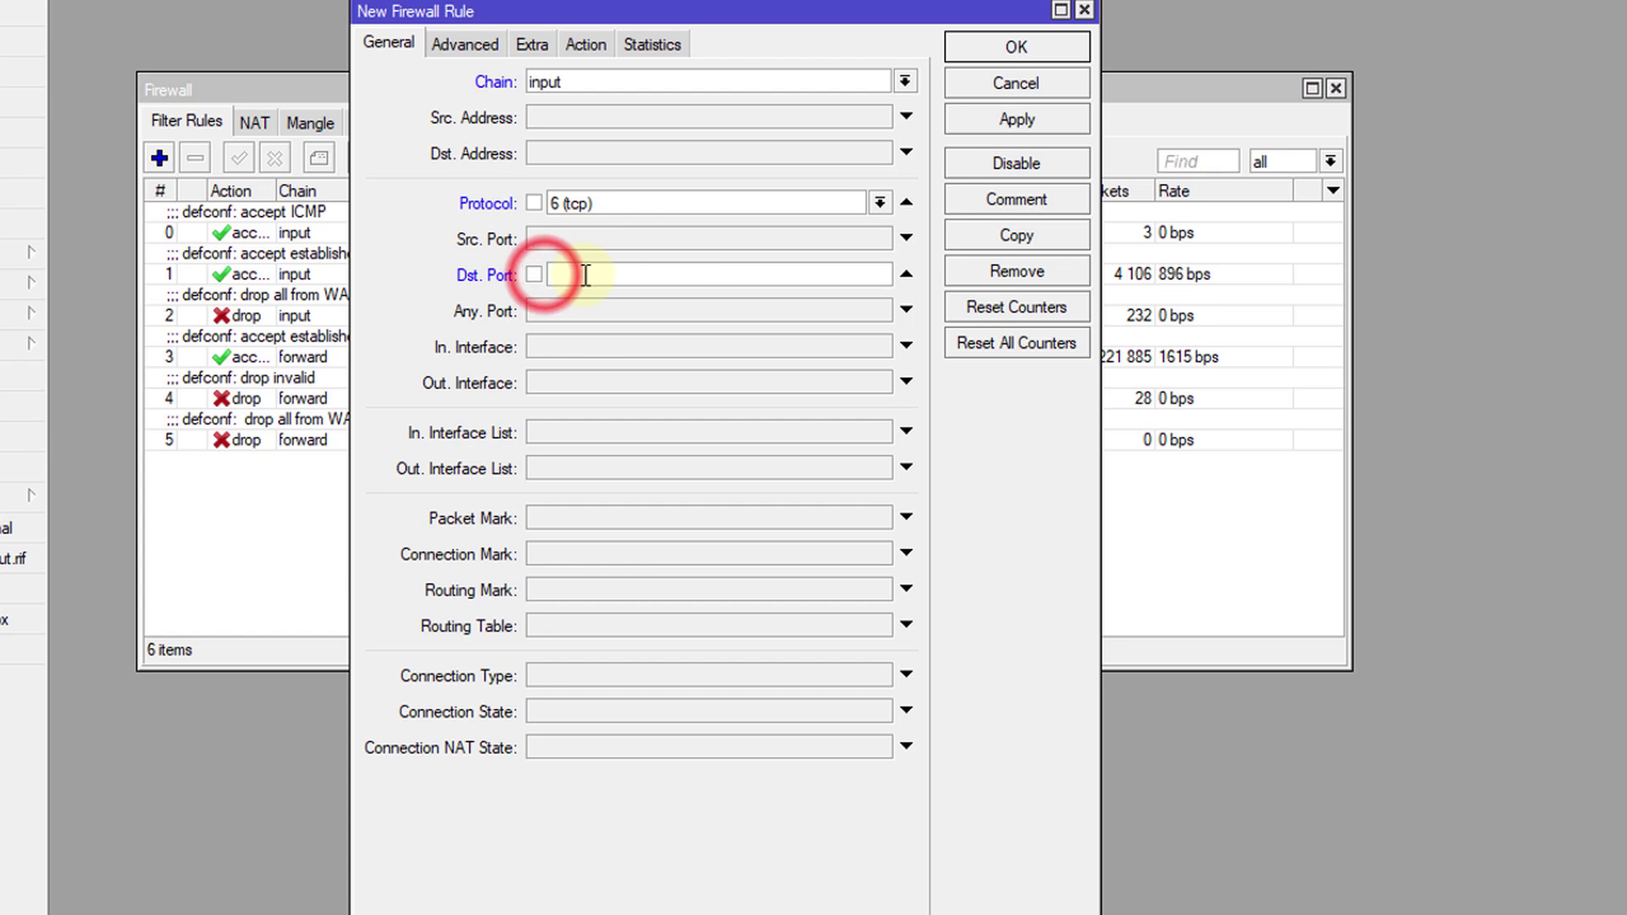
{"action": "type", "text": "21,22,23,80,8291"}
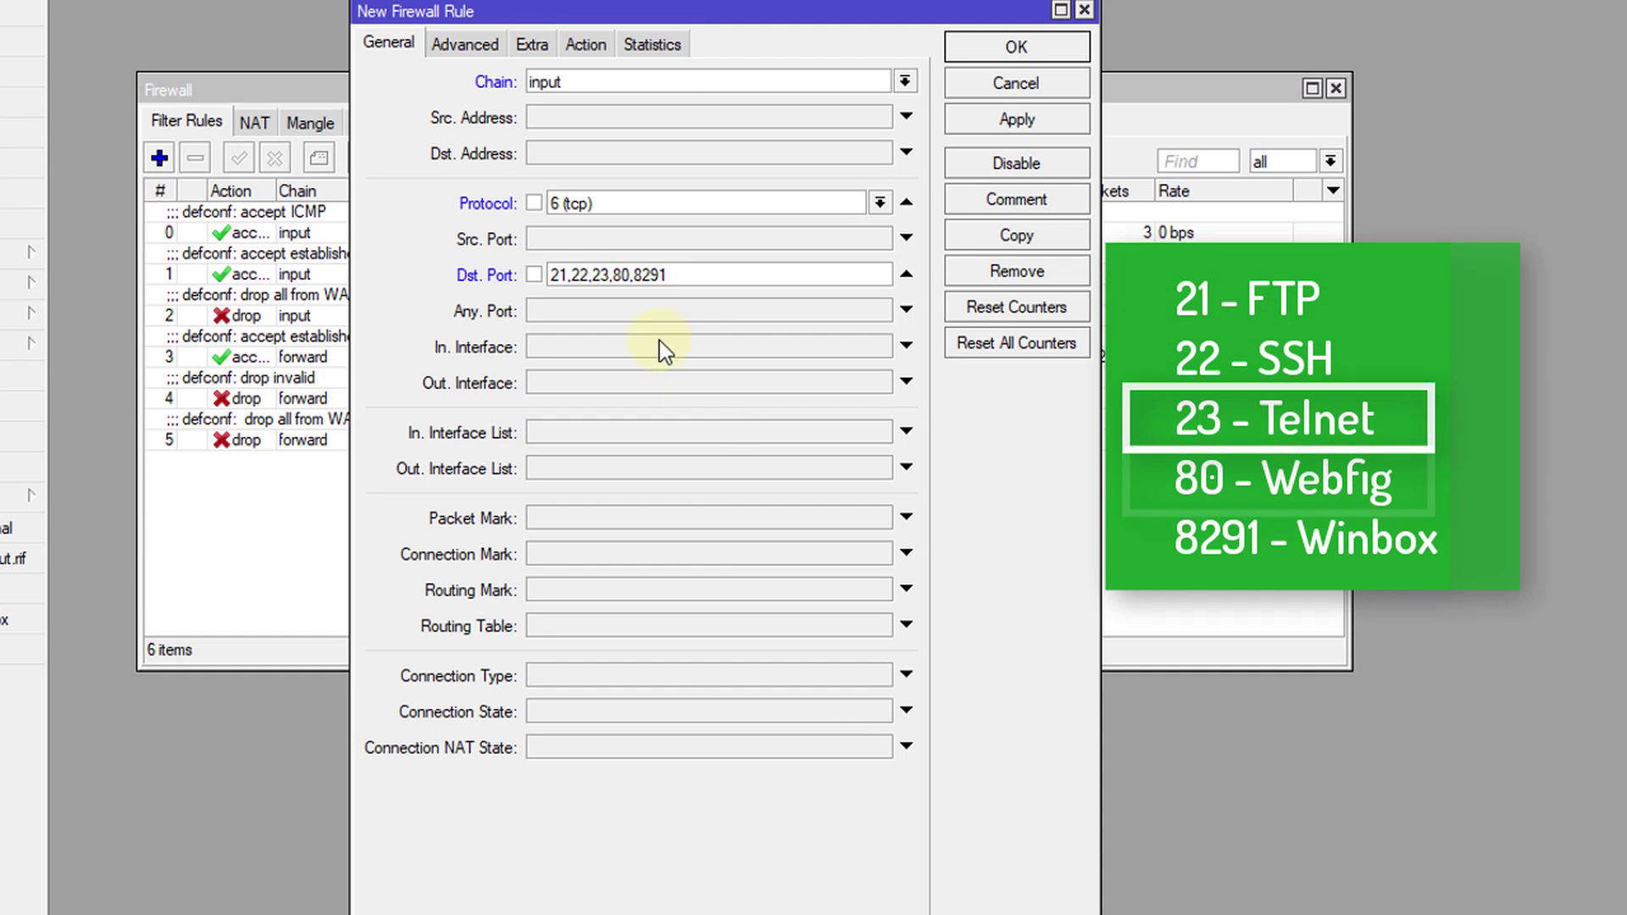
{"action": "left_click", "coordinate": [636, 273]}
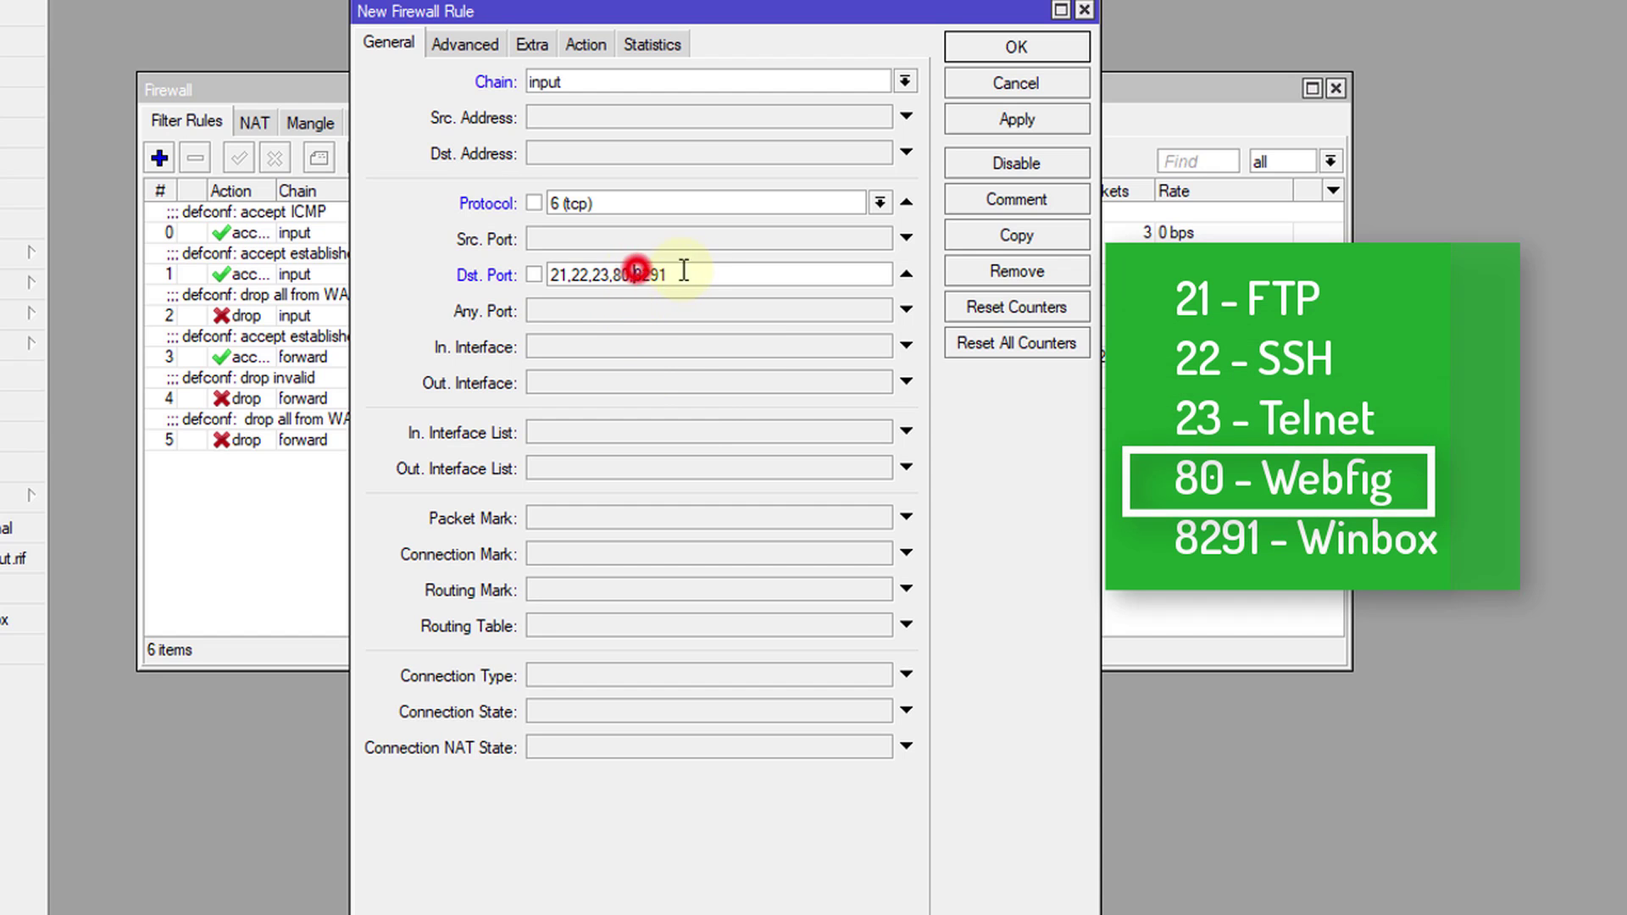
{"action": "left_click_drag", "start_coordinate": [684, 271], "coordinate": [684, 273]}
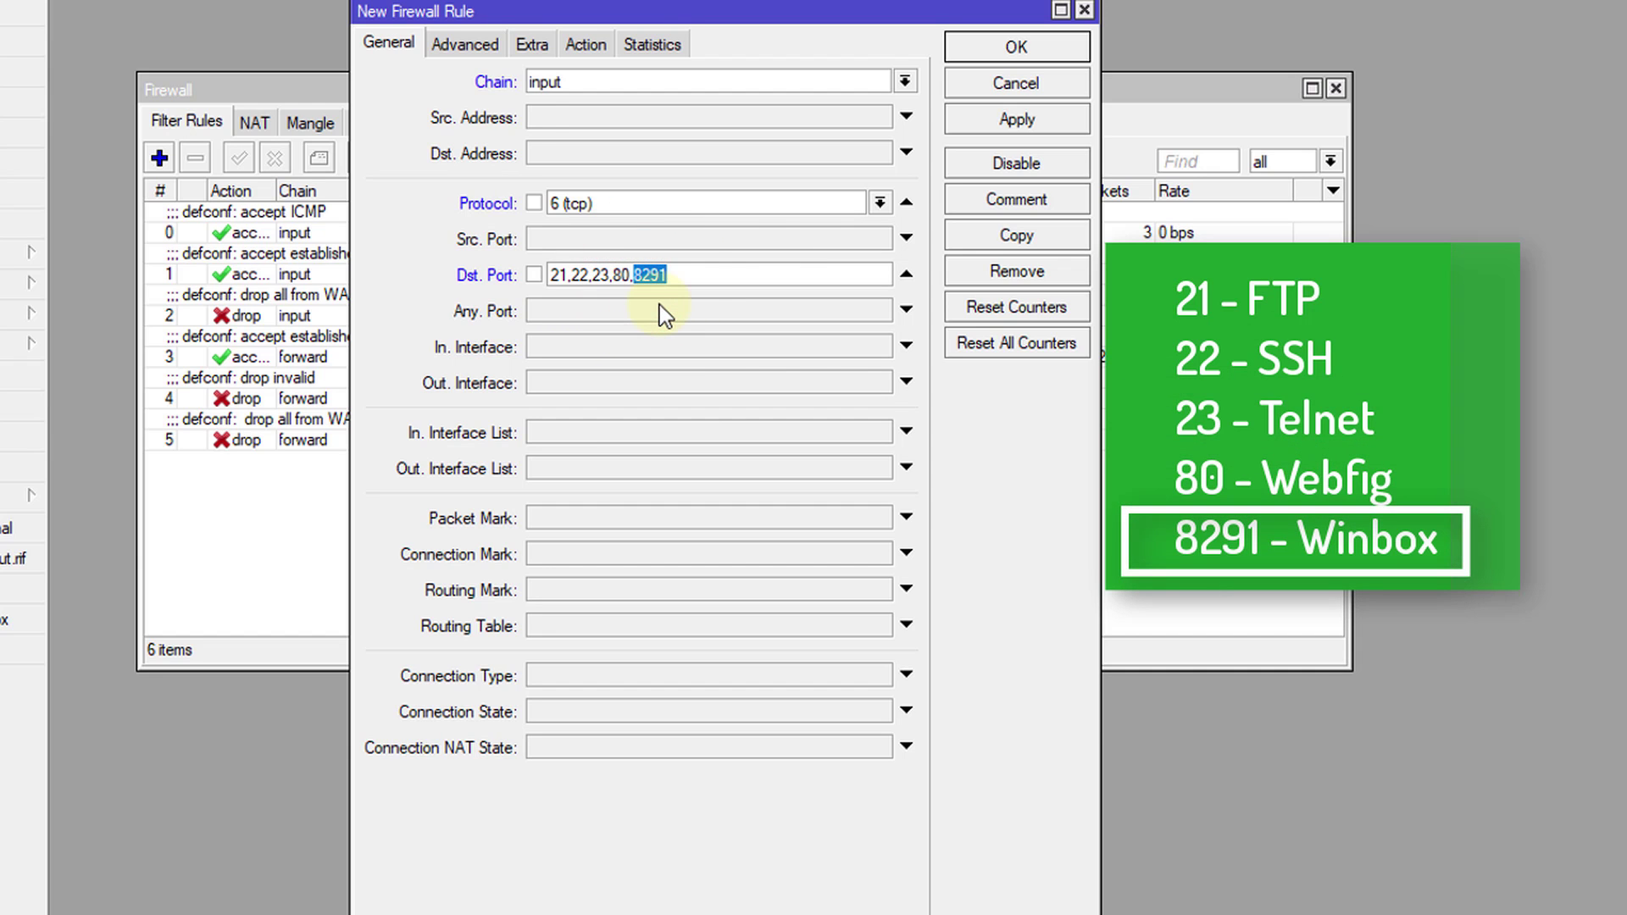
{"action": "left_click", "coordinate": [695, 272]}
On the Advanced tab, set Src. Address List to support, inverted with '!'.
{"action": "left_click", "coordinate": [480, 43]}
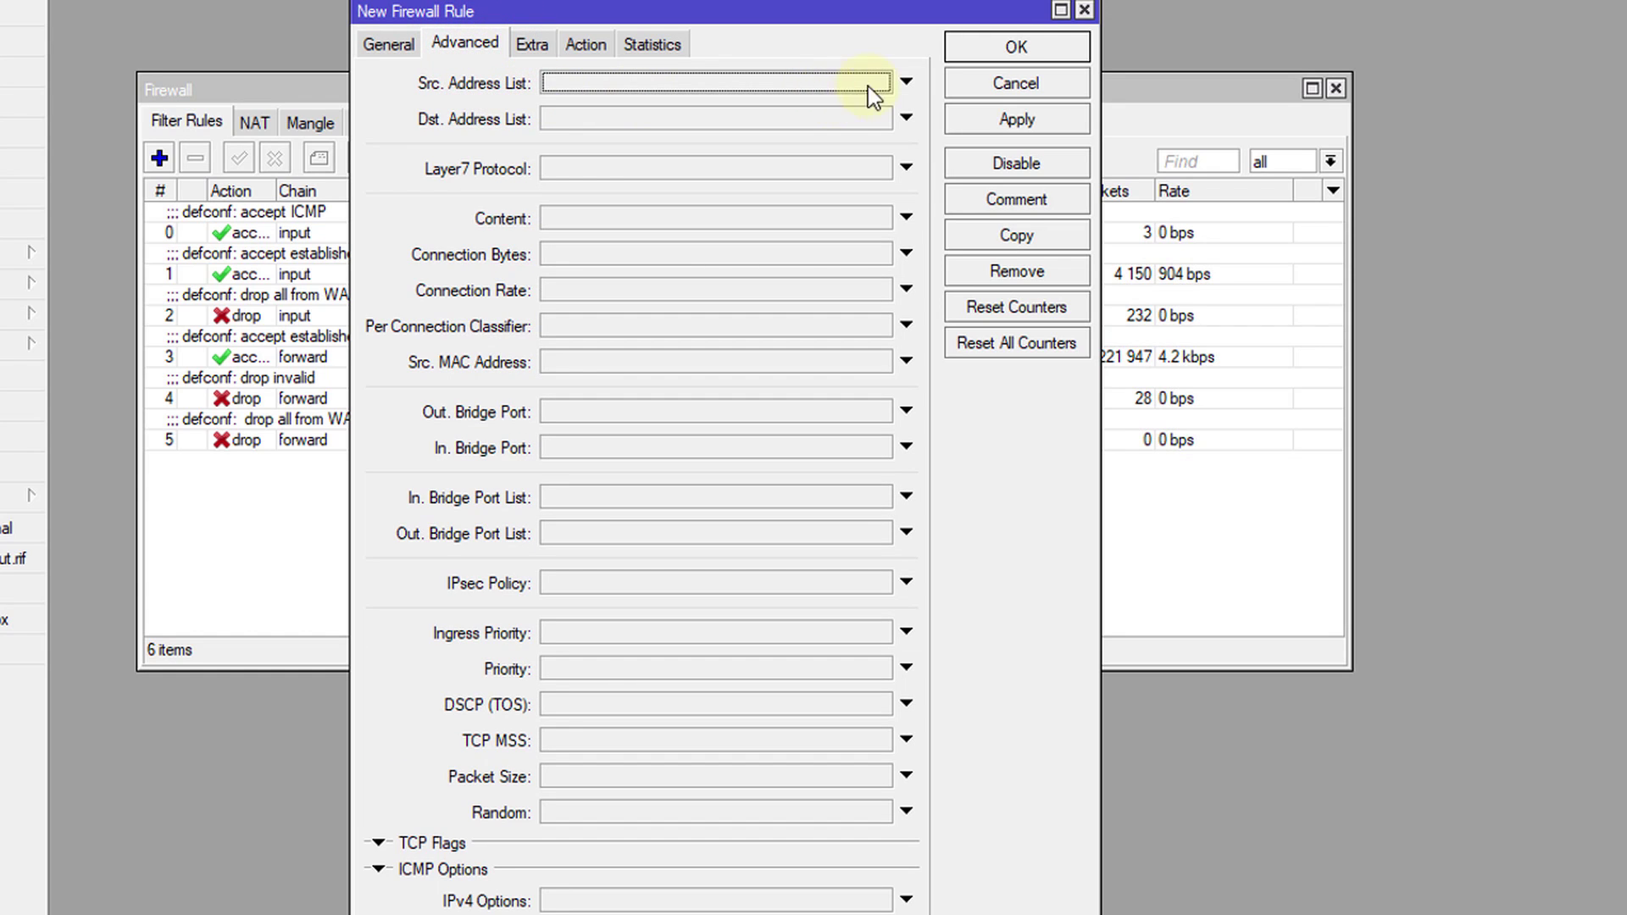
{"action": "left_click", "coordinate": [895, 82]}
{"action": "left_click", "coordinate": [880, 82]}
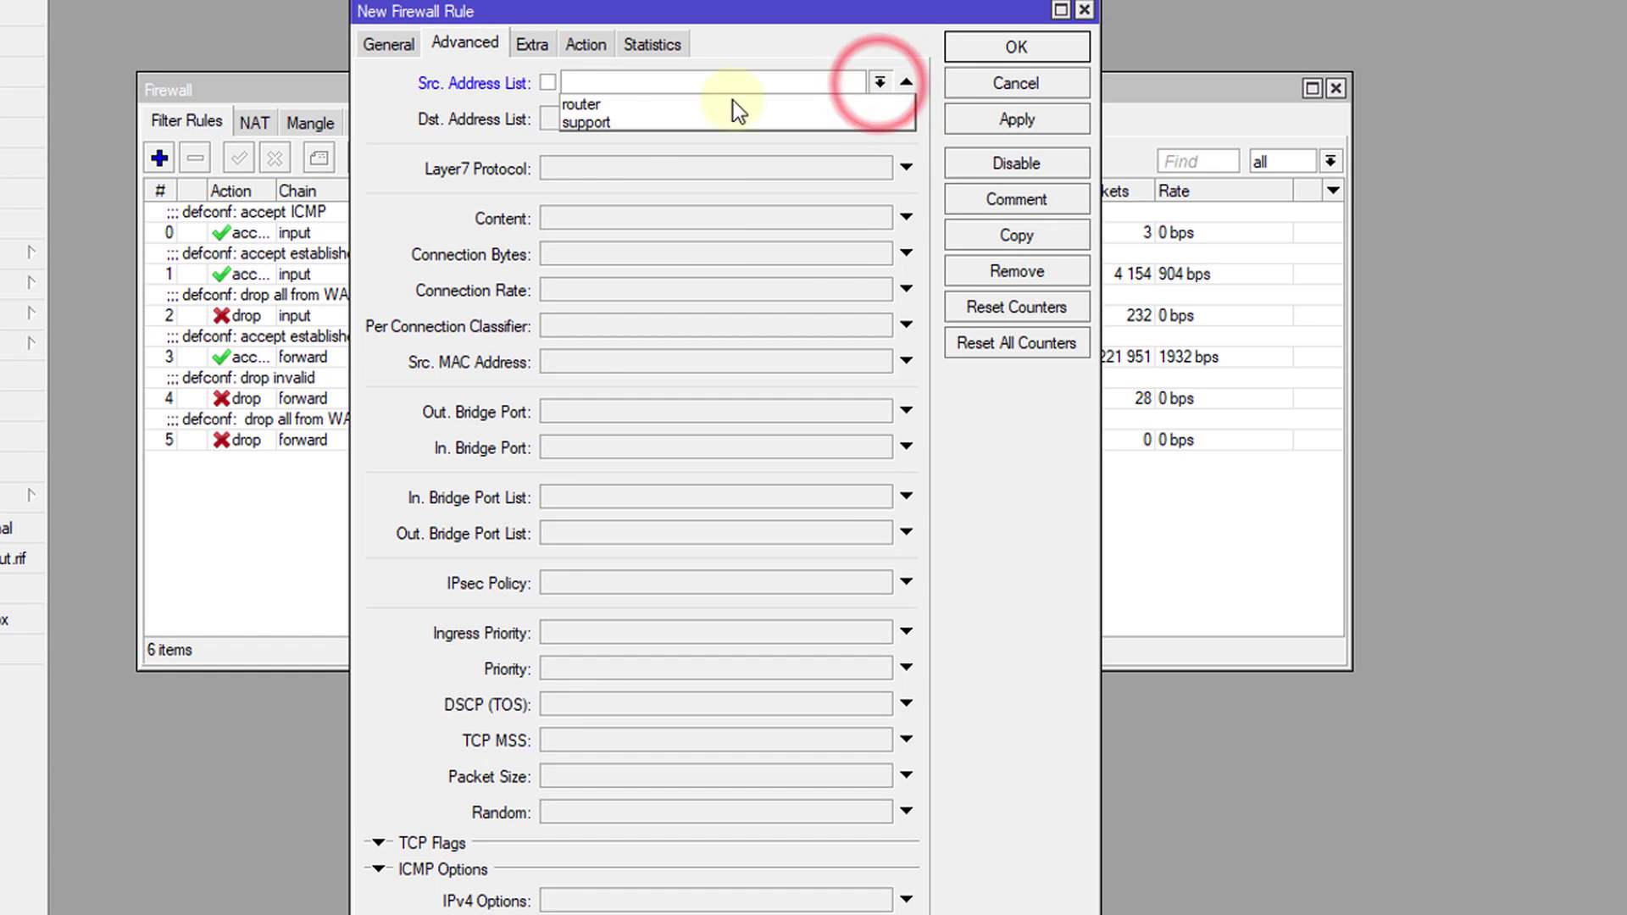
{"action": "left_click", "coordinate": [643, 124]}
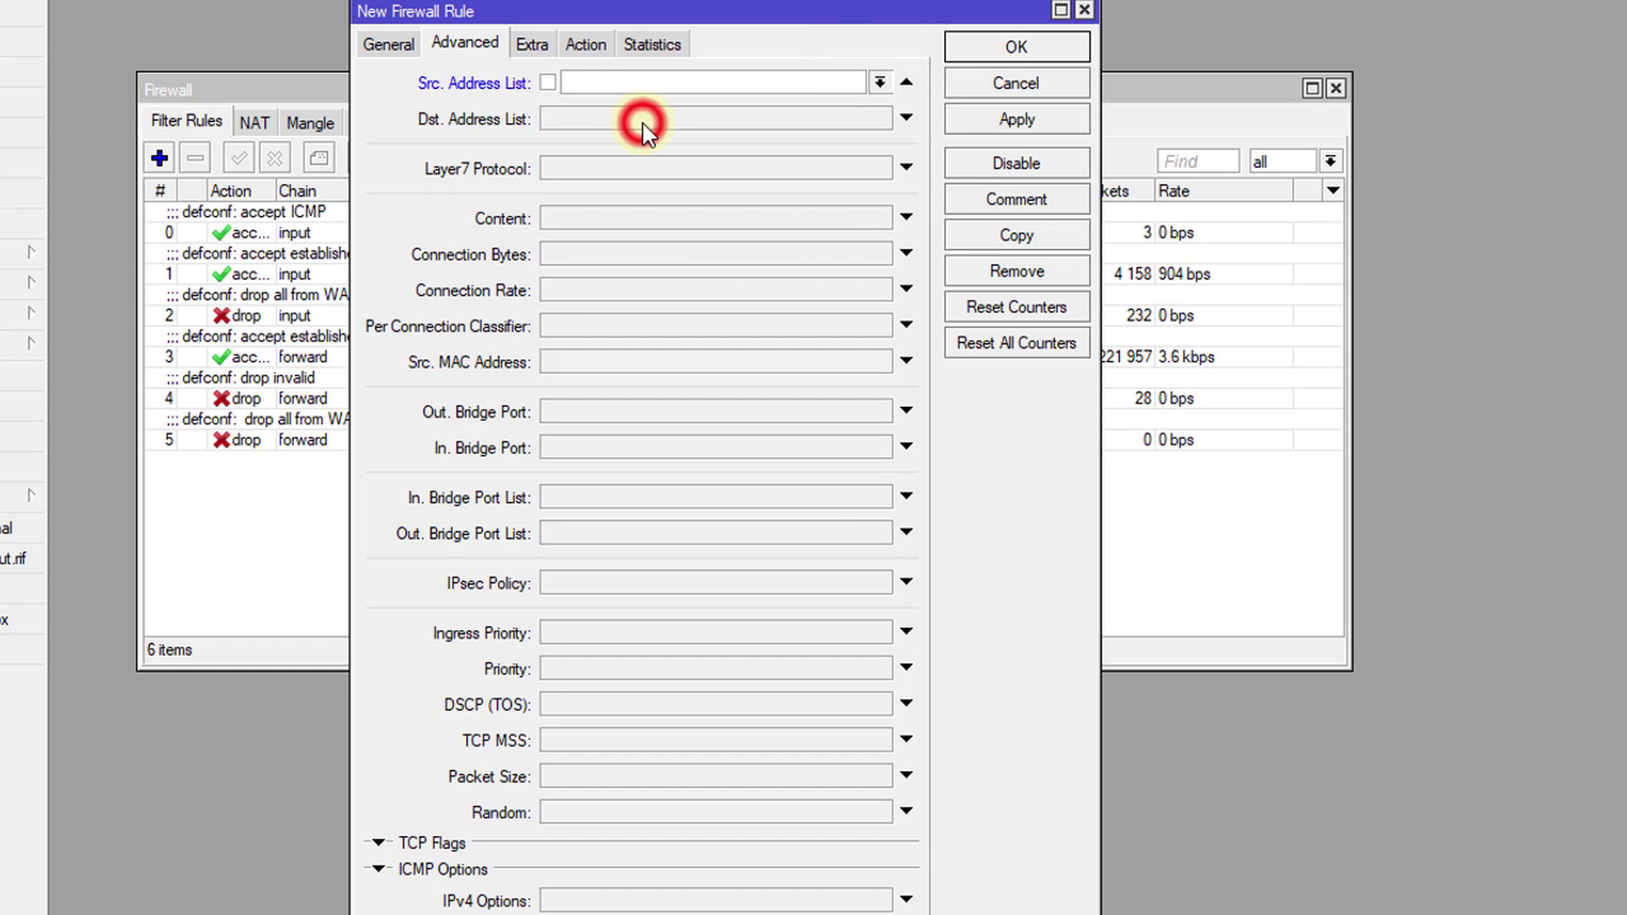
{"action": "left_click", "coordinate": [547, 82]}
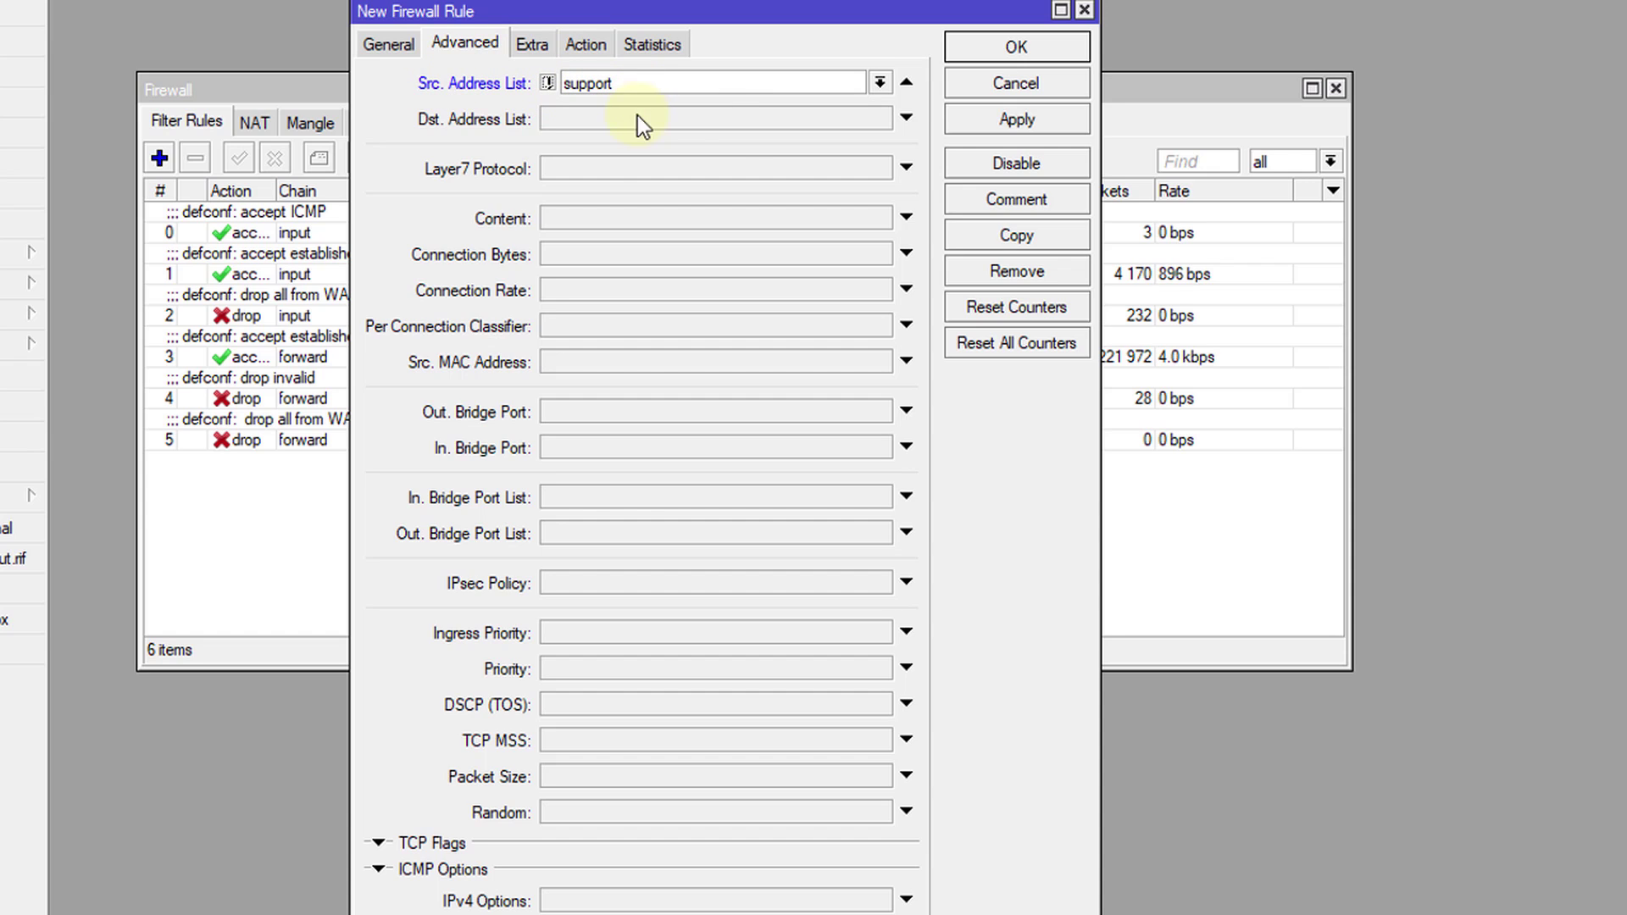
Set Dst. Address List to router, then return to the General settings.
{"action": "left_click", "coordinate": [724, 119]}
{"action": "left_click", "coordinate": [879, 118]}
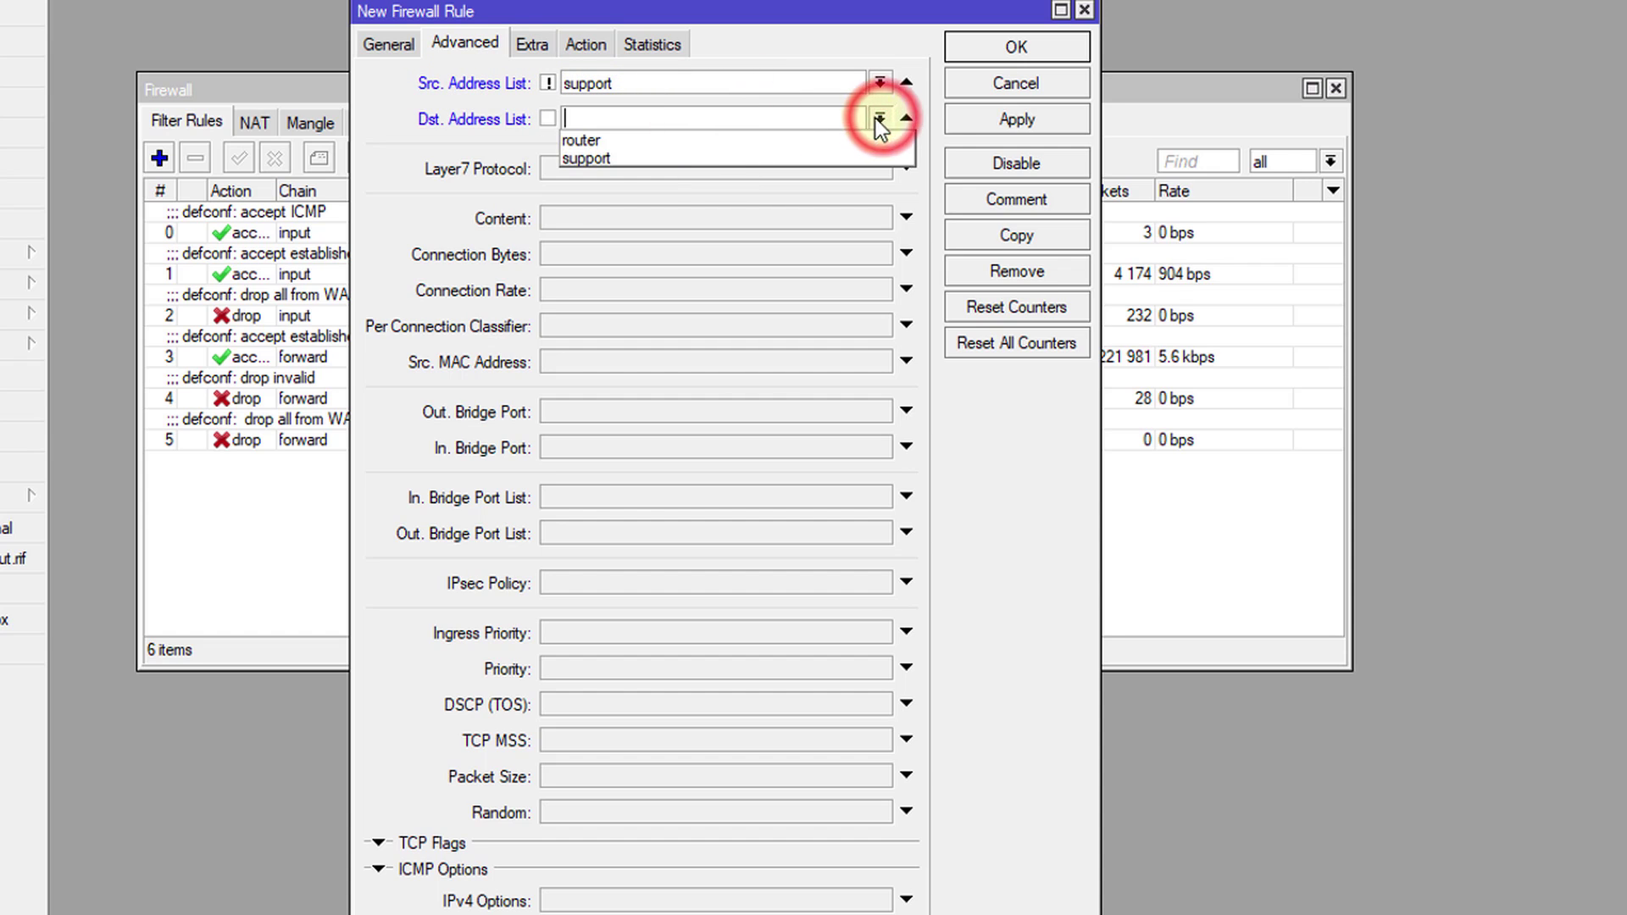
{"action": "left_click", "coordinate": [593, 139]}
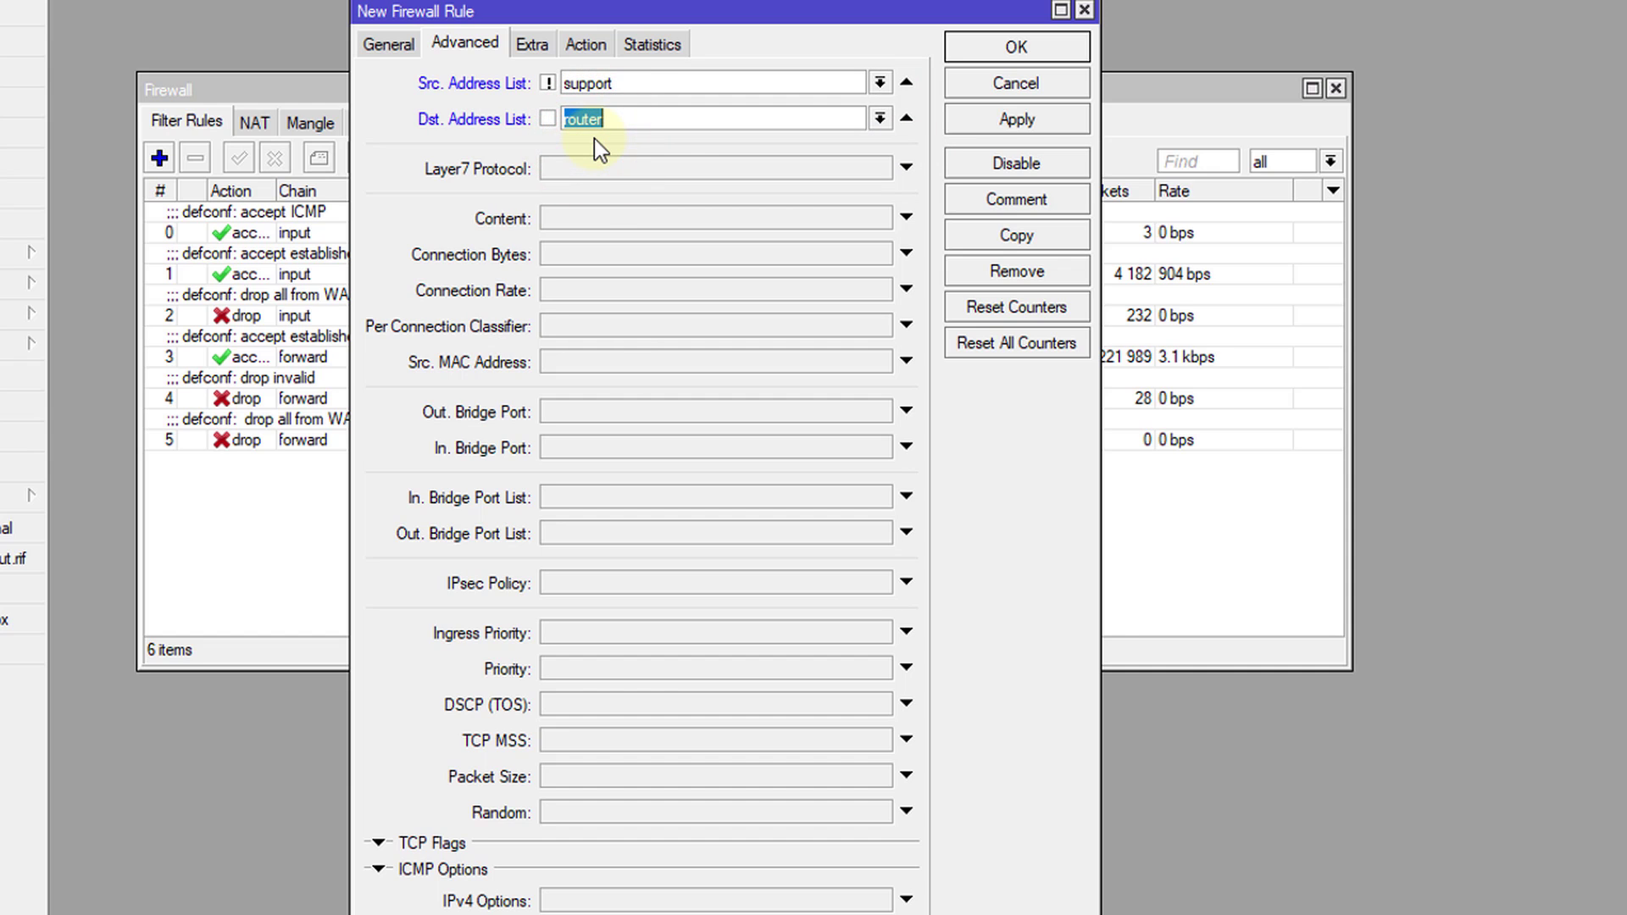
{"action": "left_click", "coordinate": [395, 49]}
{"action": "left_click", "coordinate": [579, 83]}
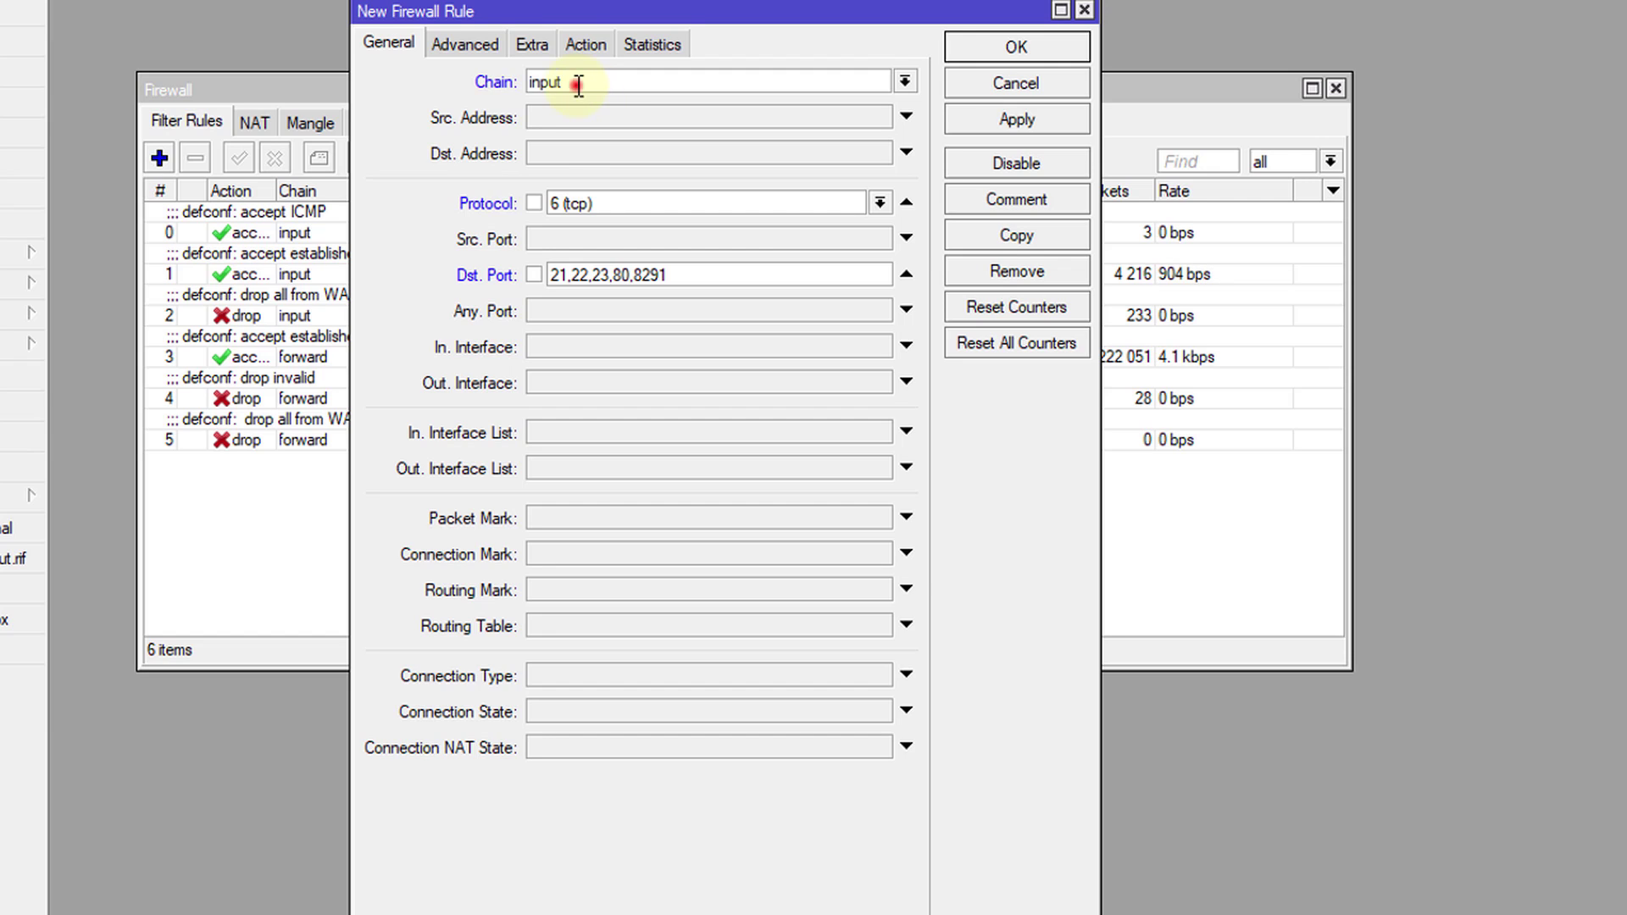
Check the input chain value on General, then go back to the Advanced settings.
{"action": "left_click_drag", "start_coordinate": [574, 83], "coordinate": [524, 82]}
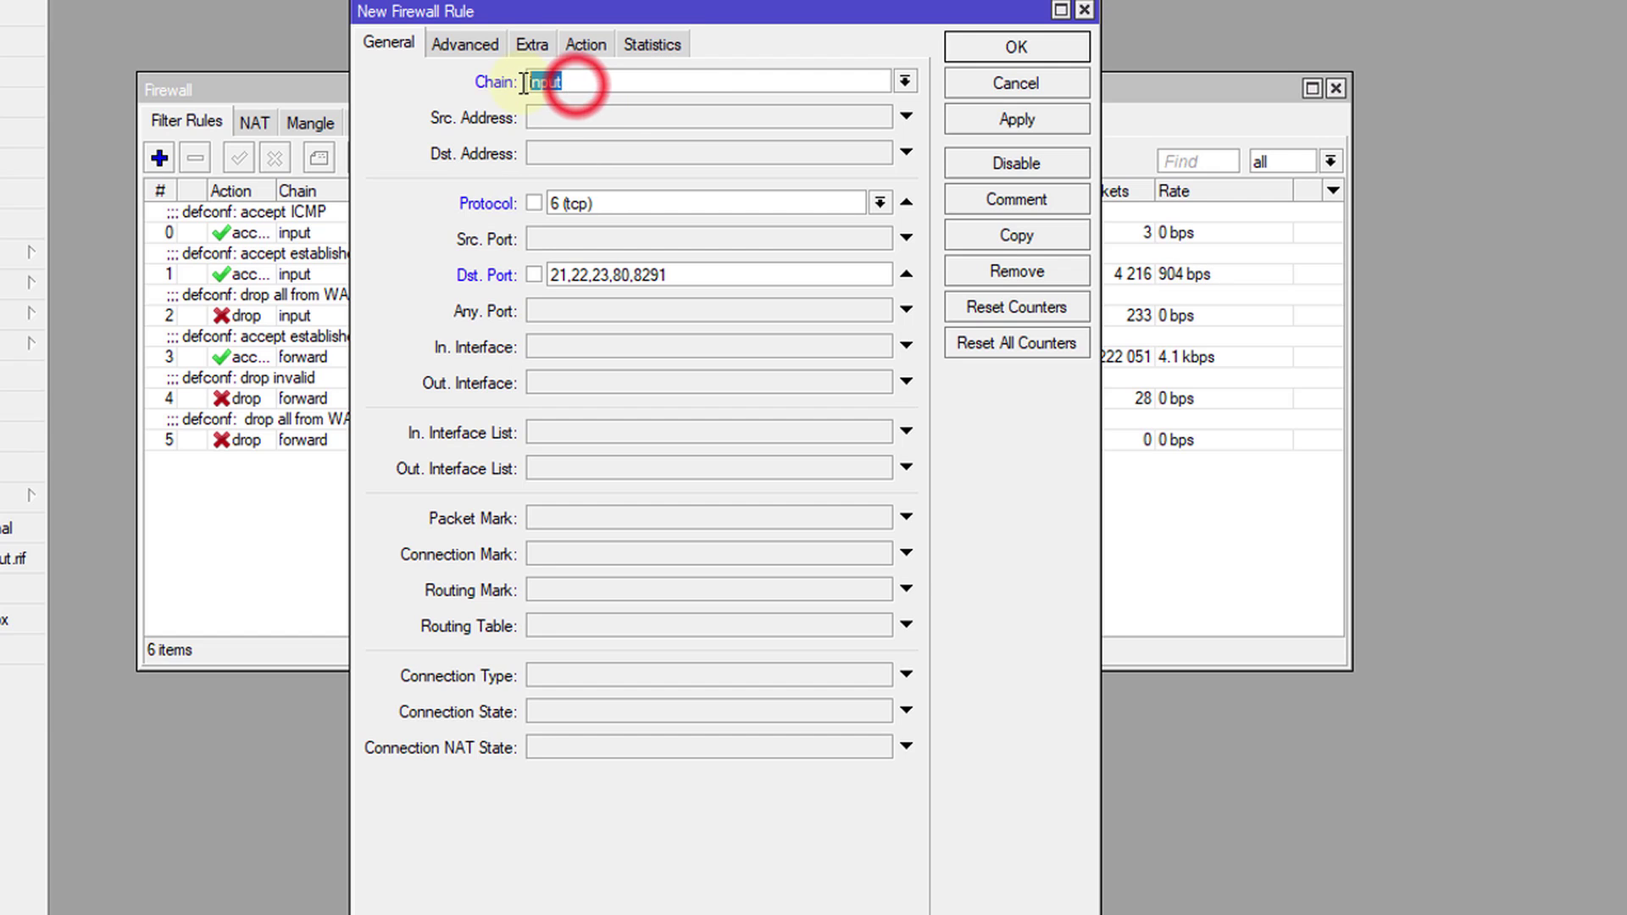
{"action": "left_click", "coordinate": [586, 81]}
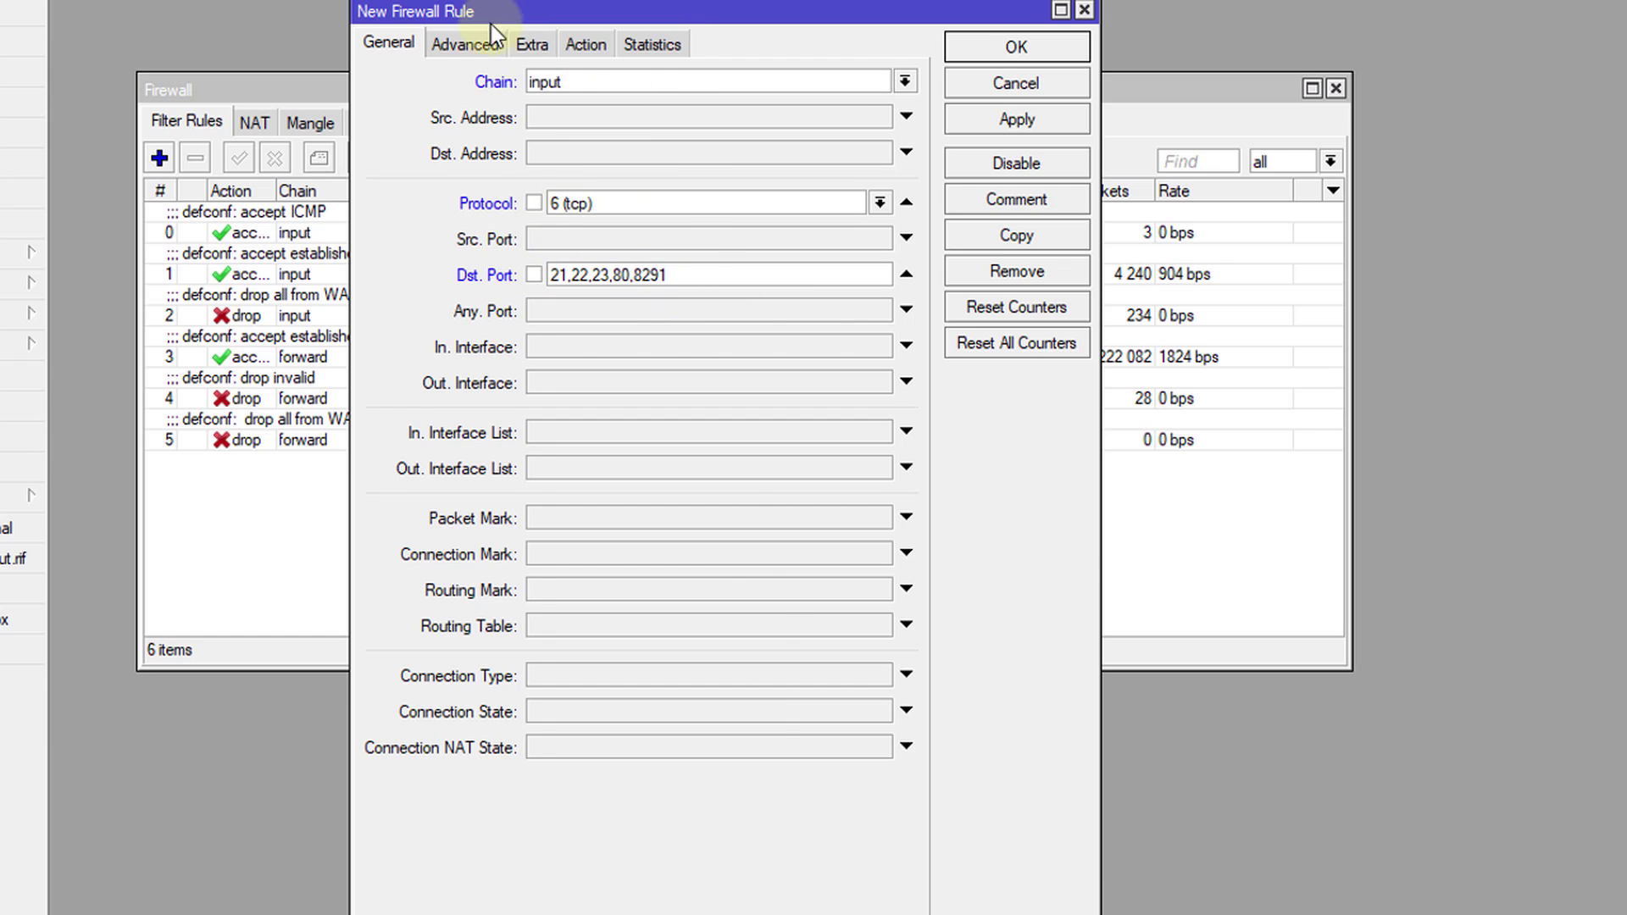
{"action": "left_click", "coordinate": [463, 43]}
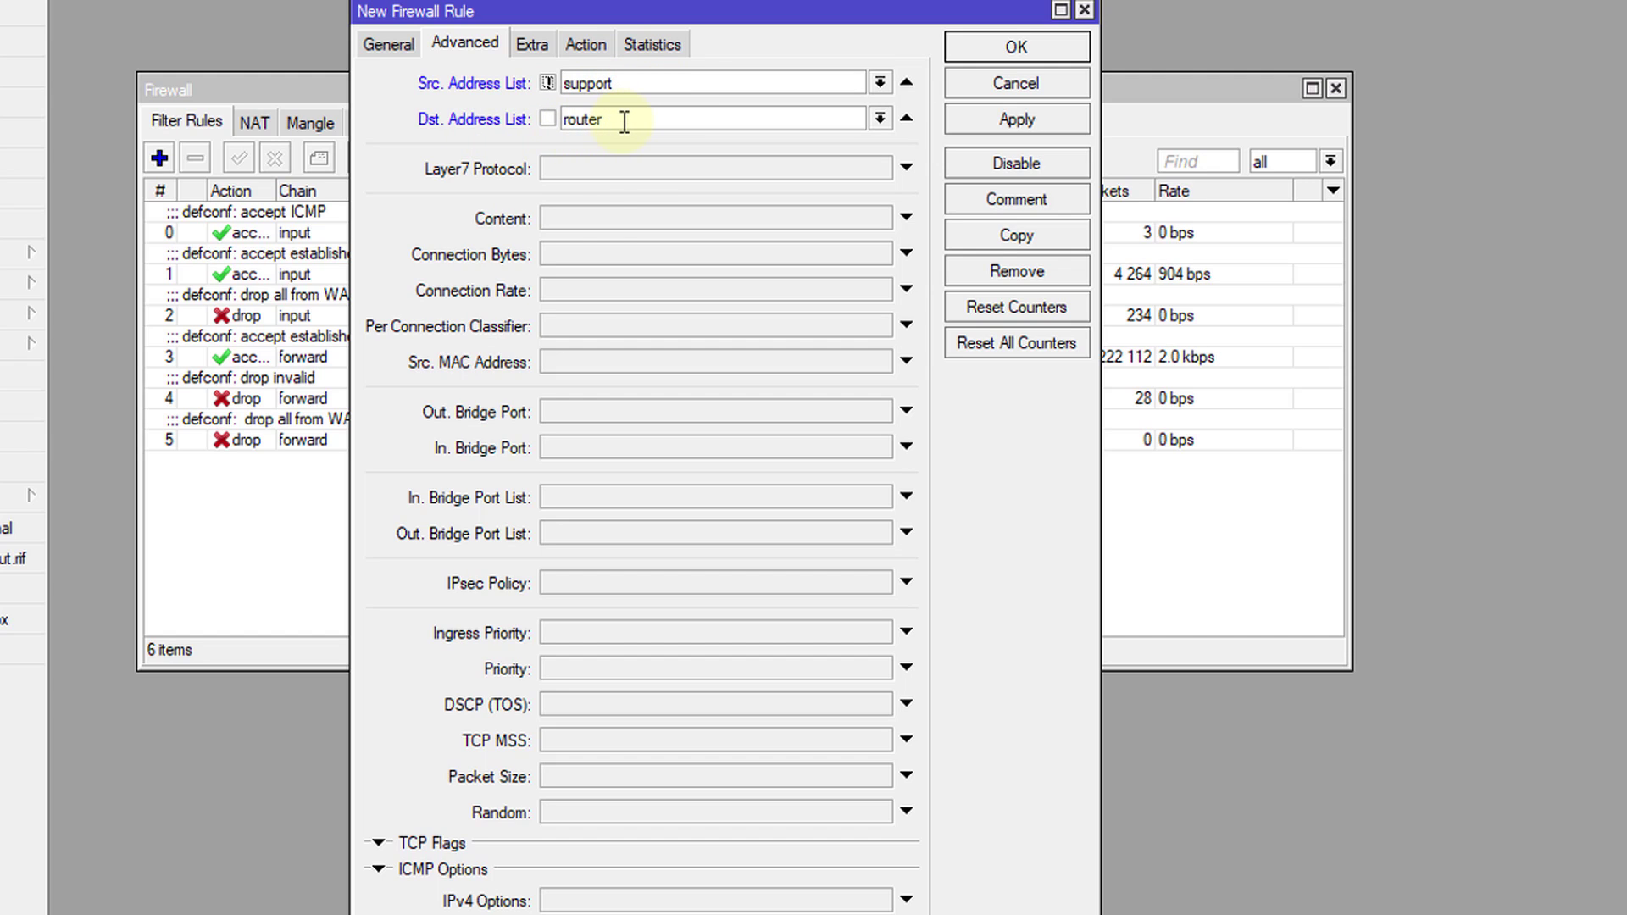
Set the rule's action to drop.
{"action": "left_click", "coordinate": [586, 44]}
{"action": "left_click", "coordinate": [607, 83]}
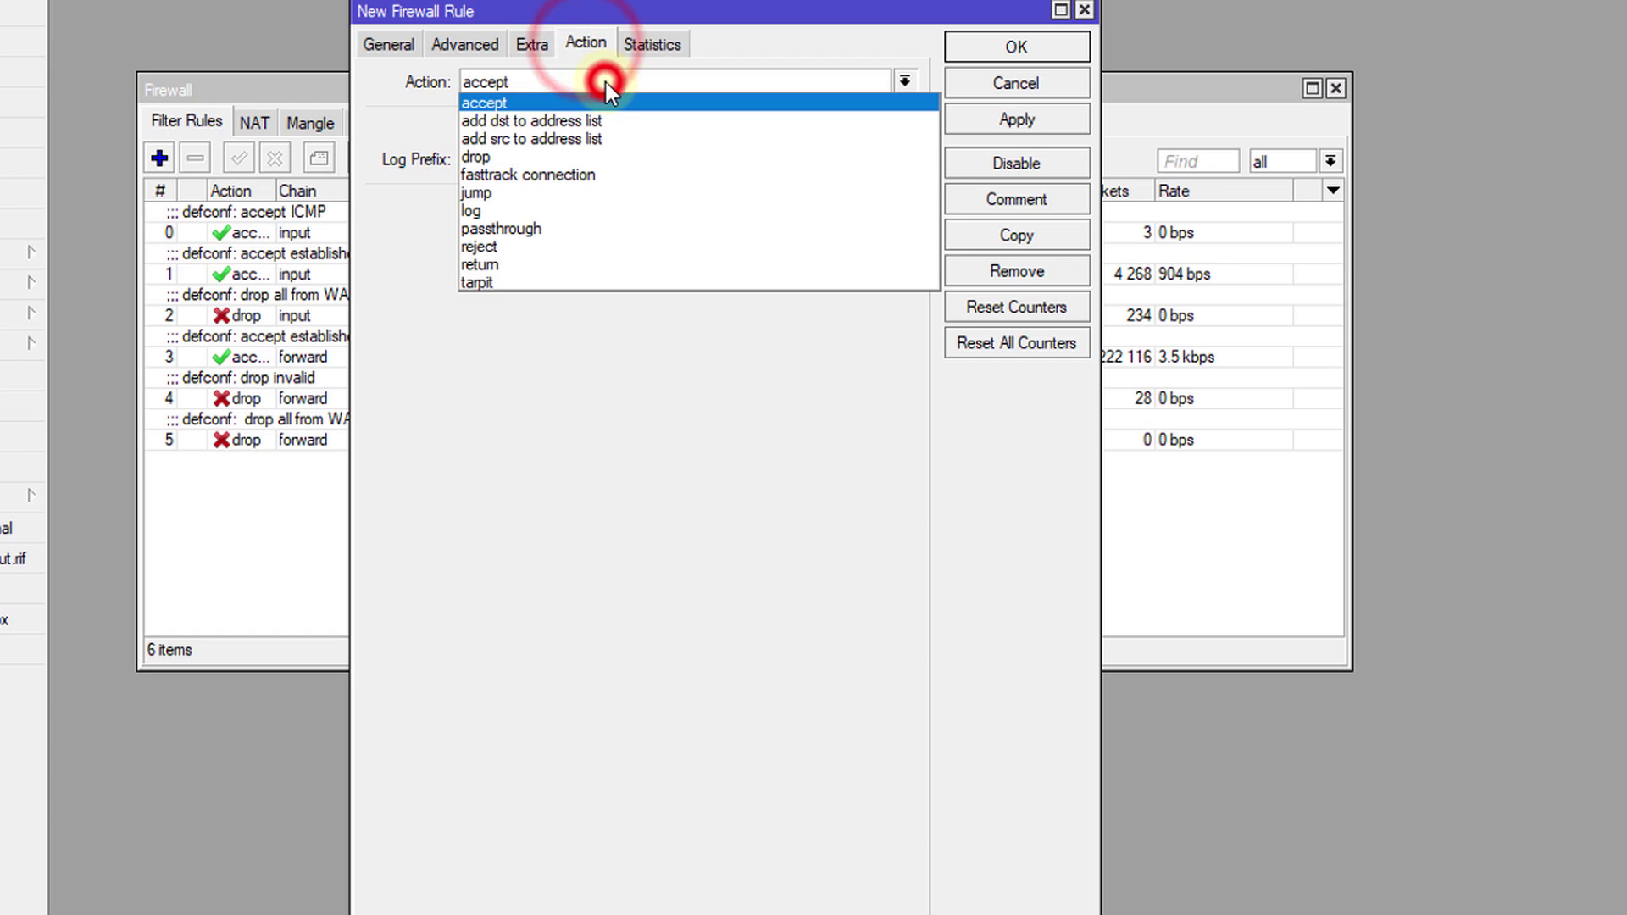
{"action": "left_click", "coordinate": [533, 156]}
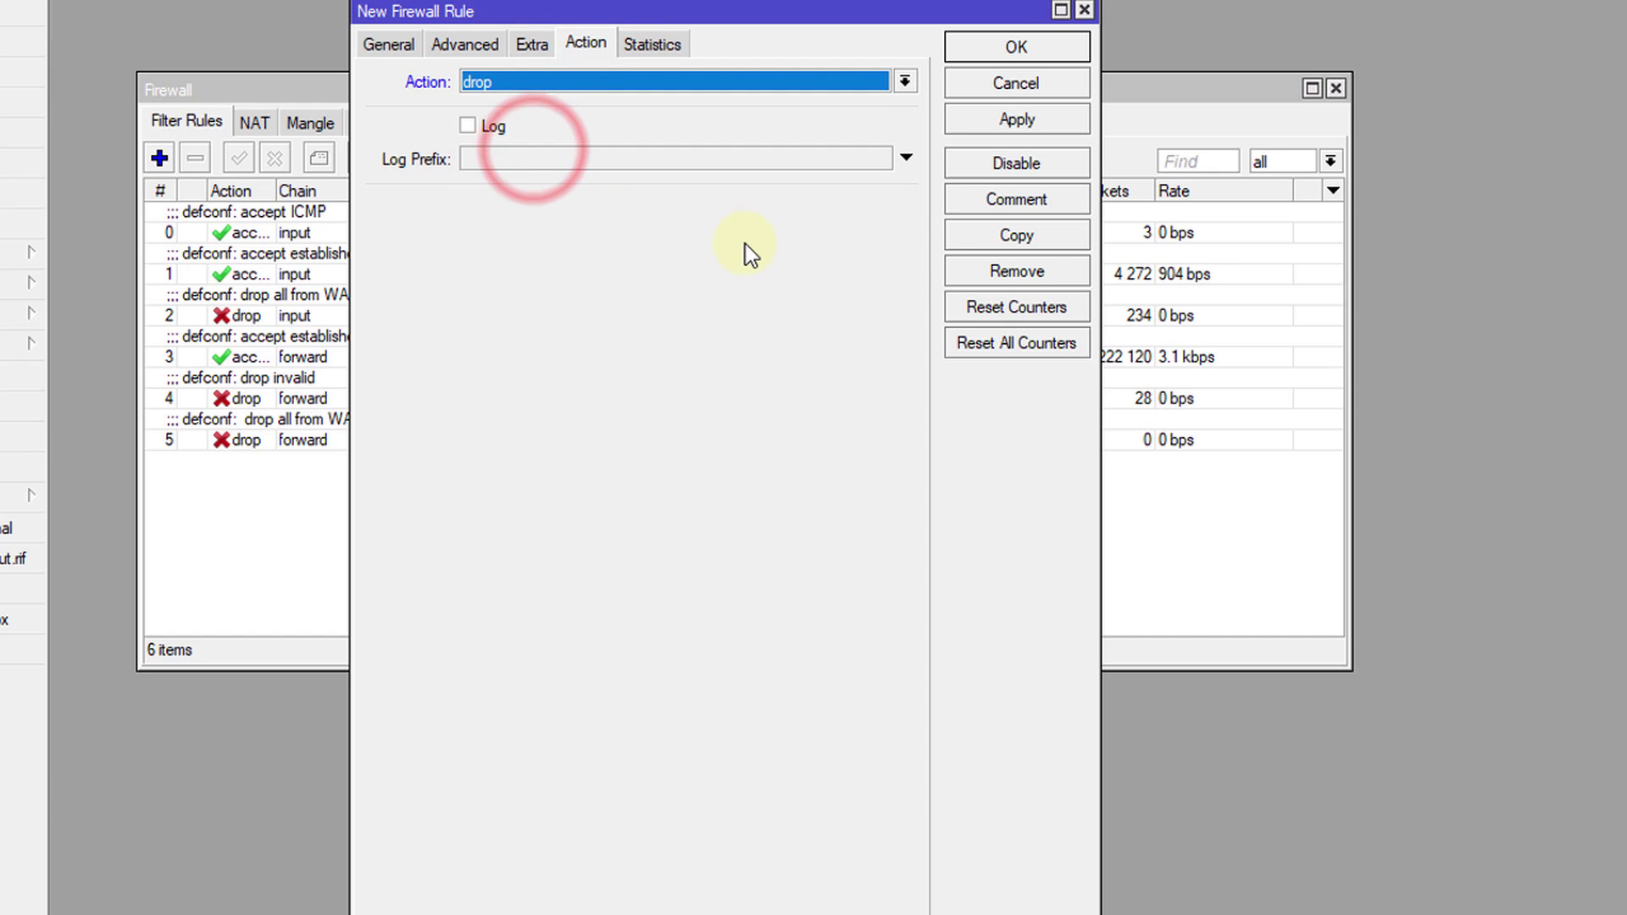
Comment the rule 'Block clients from router', then apply and save it.
{"action": "left_click", "coordinate": [1005, 205]}
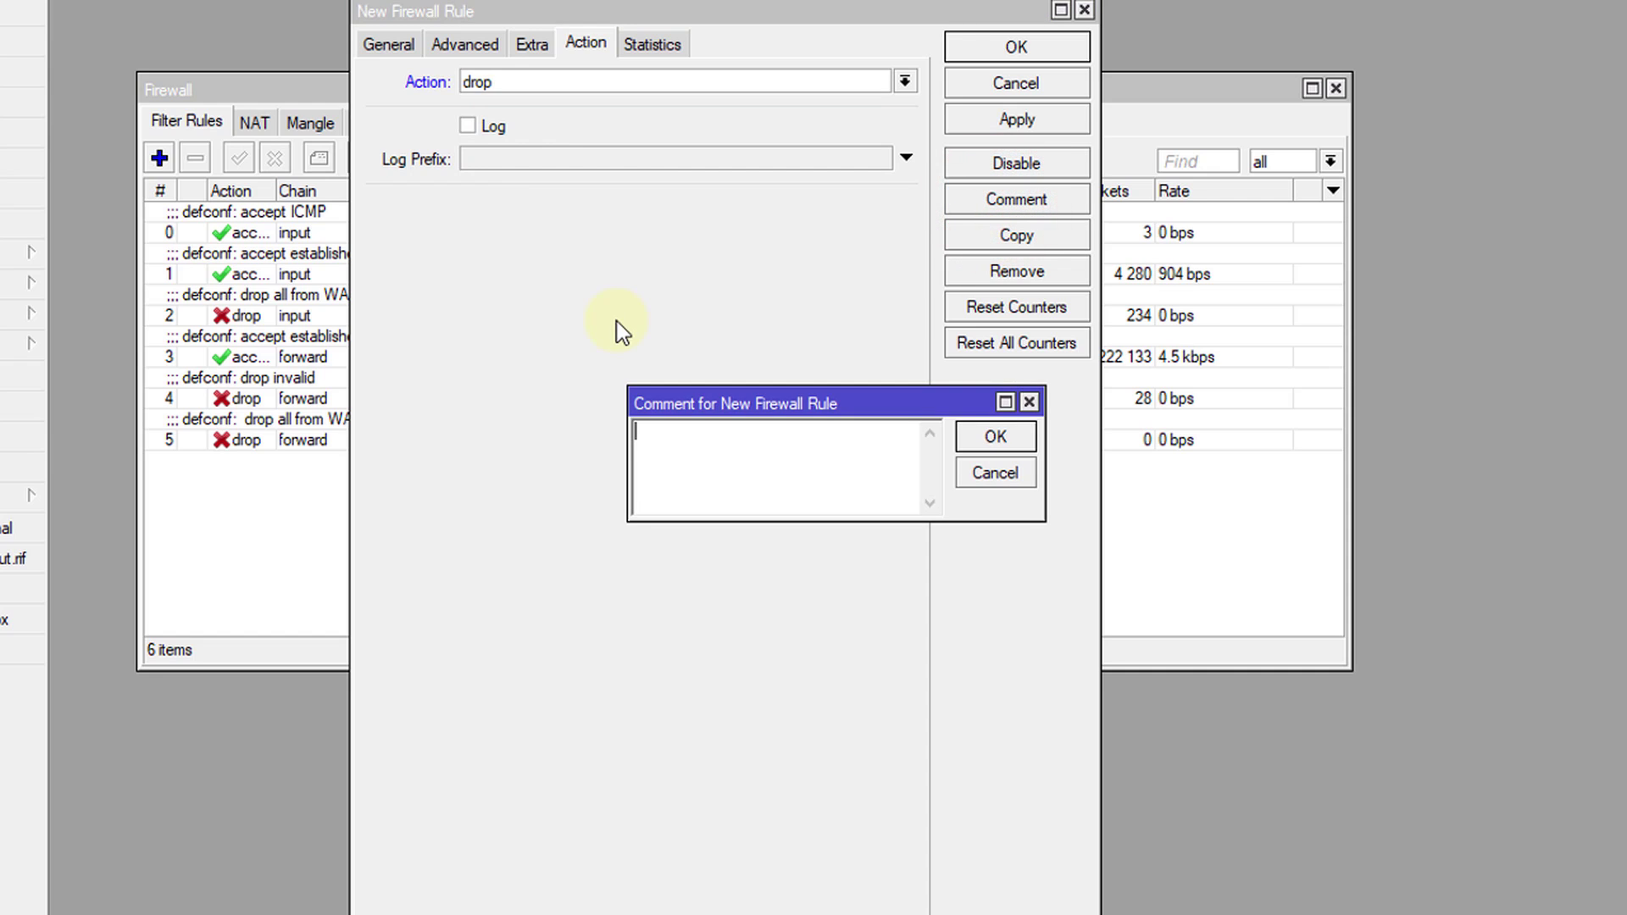
{"action": "type", "text": "Block clients from ro"}
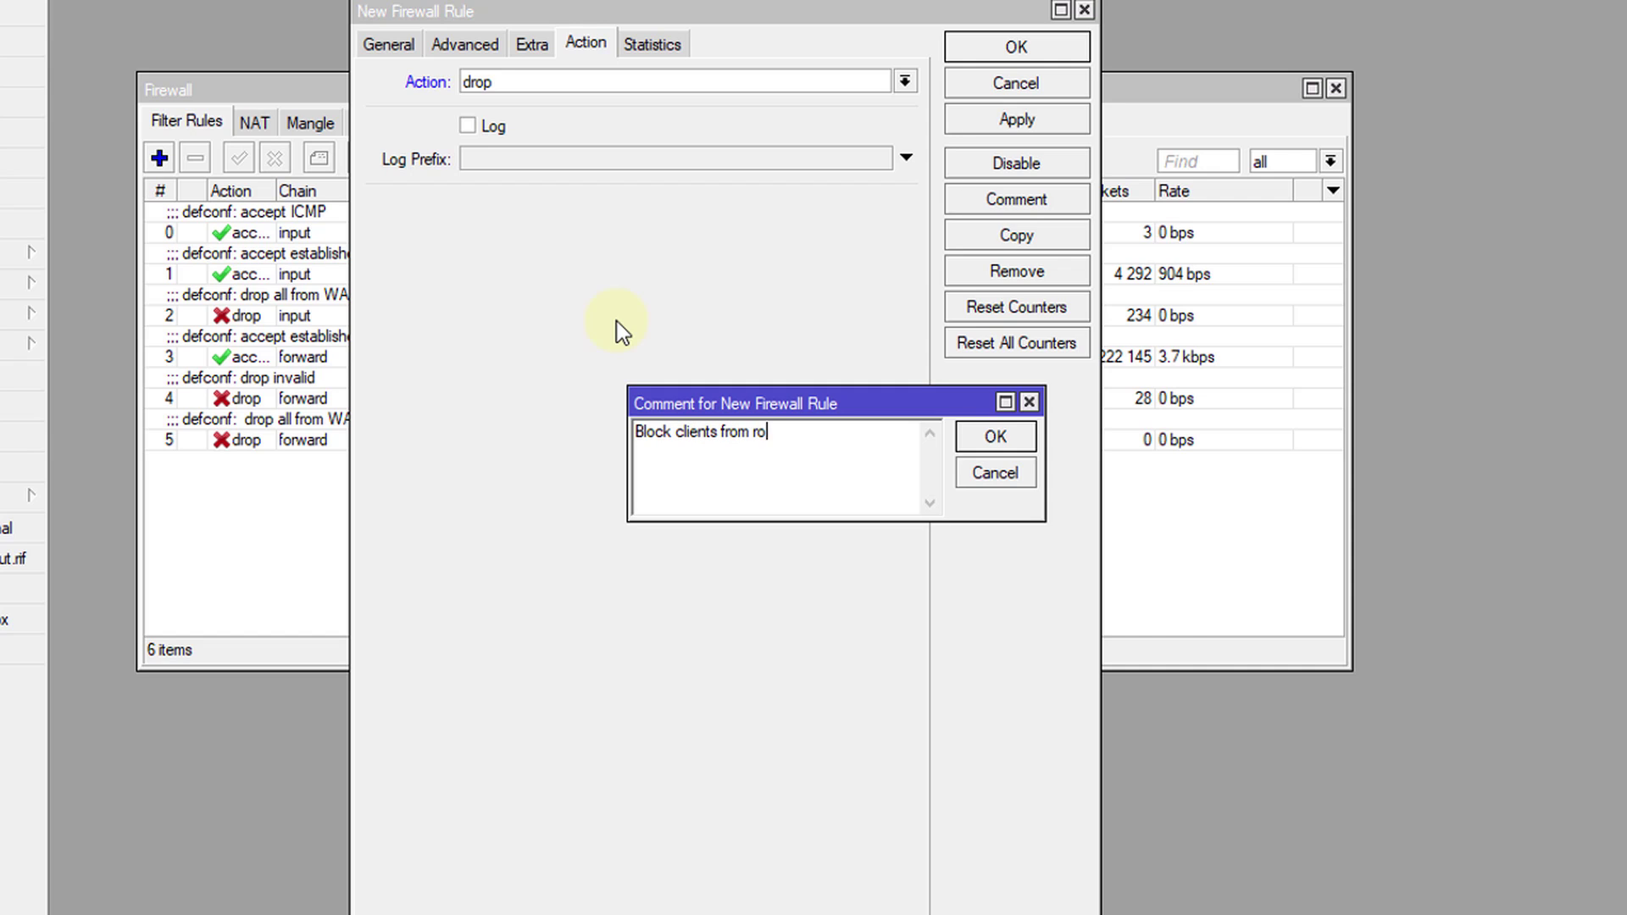
{"action": "type", "text": "uter"}
{"action": "left_click", "coordinate": [996, 436]}
{"action": "left_click", "coordinate": [990, 119]}
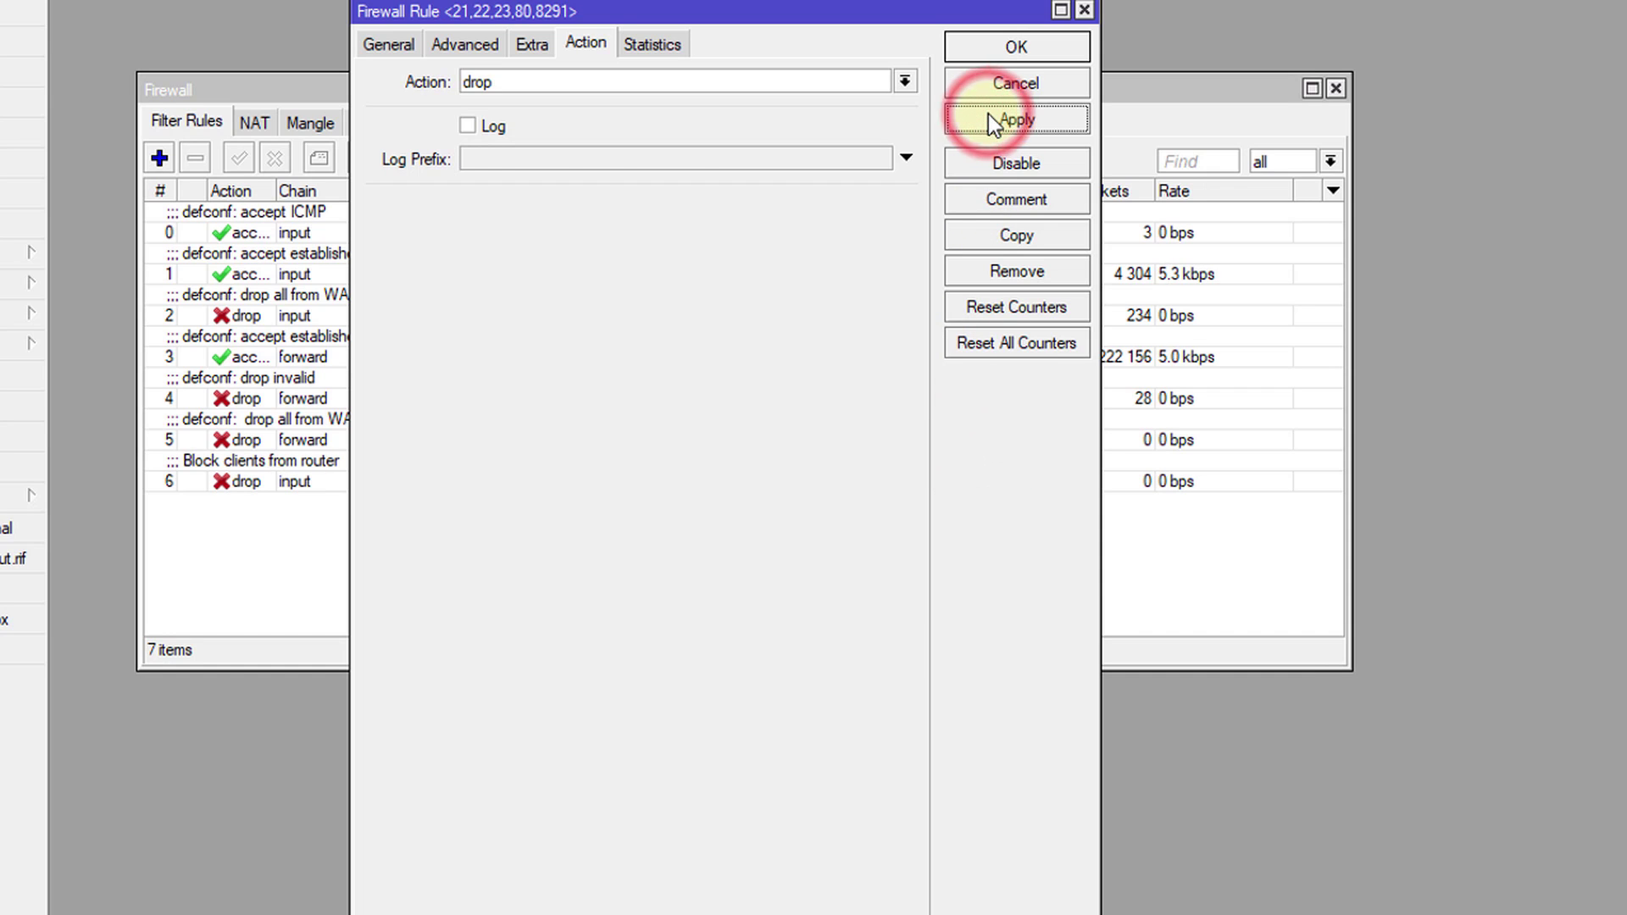
{"action": "left_click", "coordinate": [984, 53]}
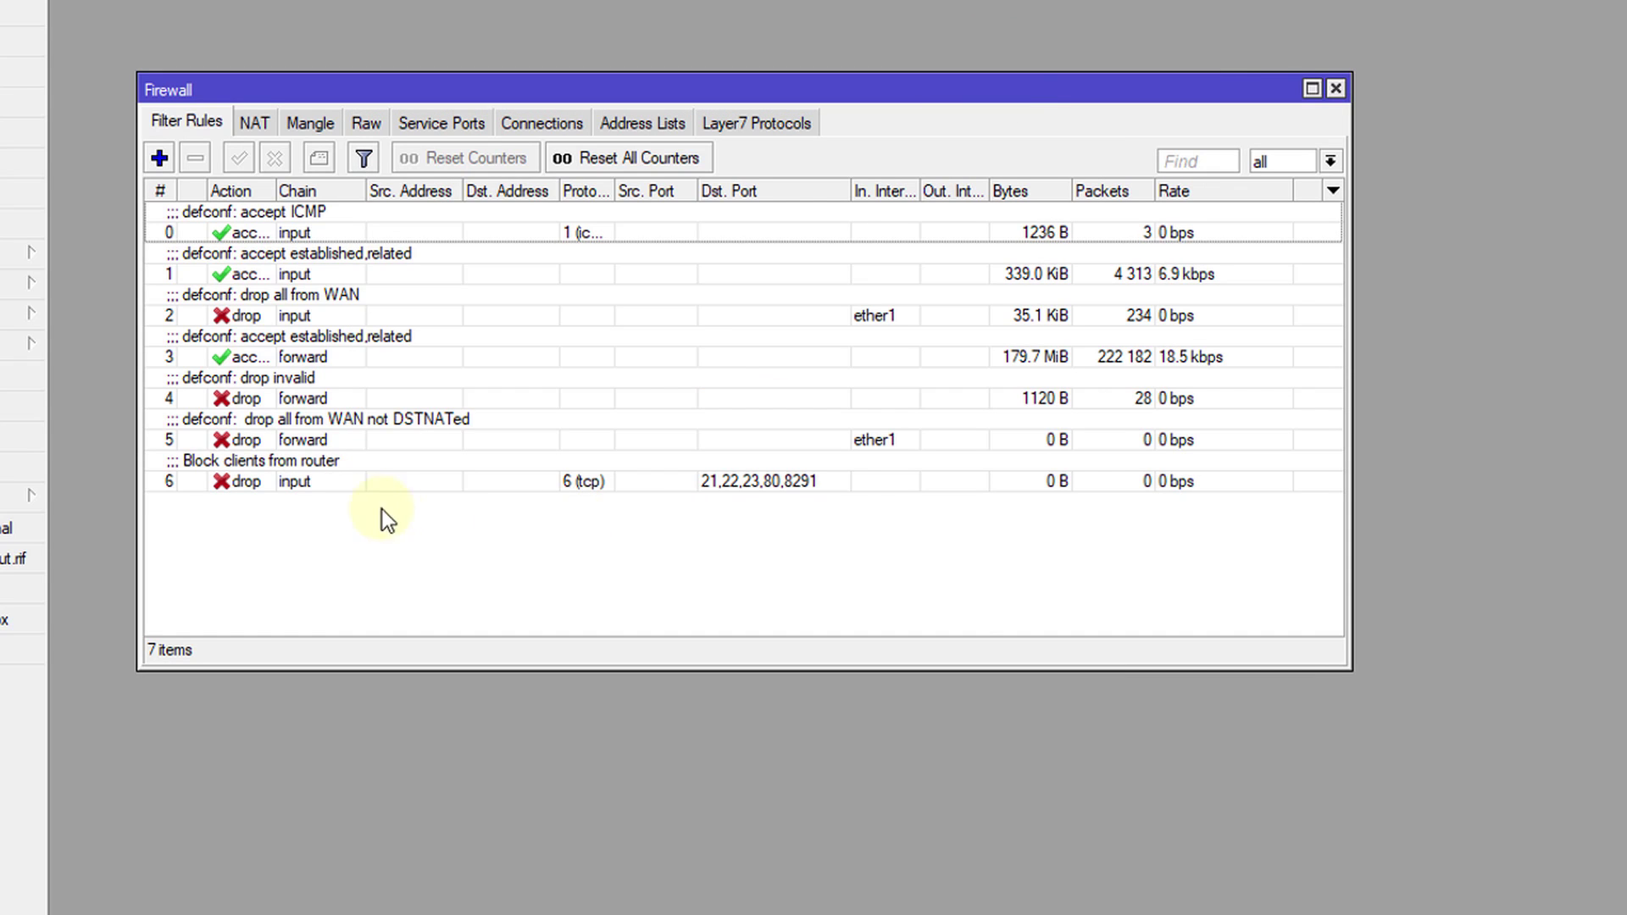
Select the 'Block clients from router' rule, then bring up MAC Server from Tools.
{"action": "left_click", "coordinate": [363, 480]}
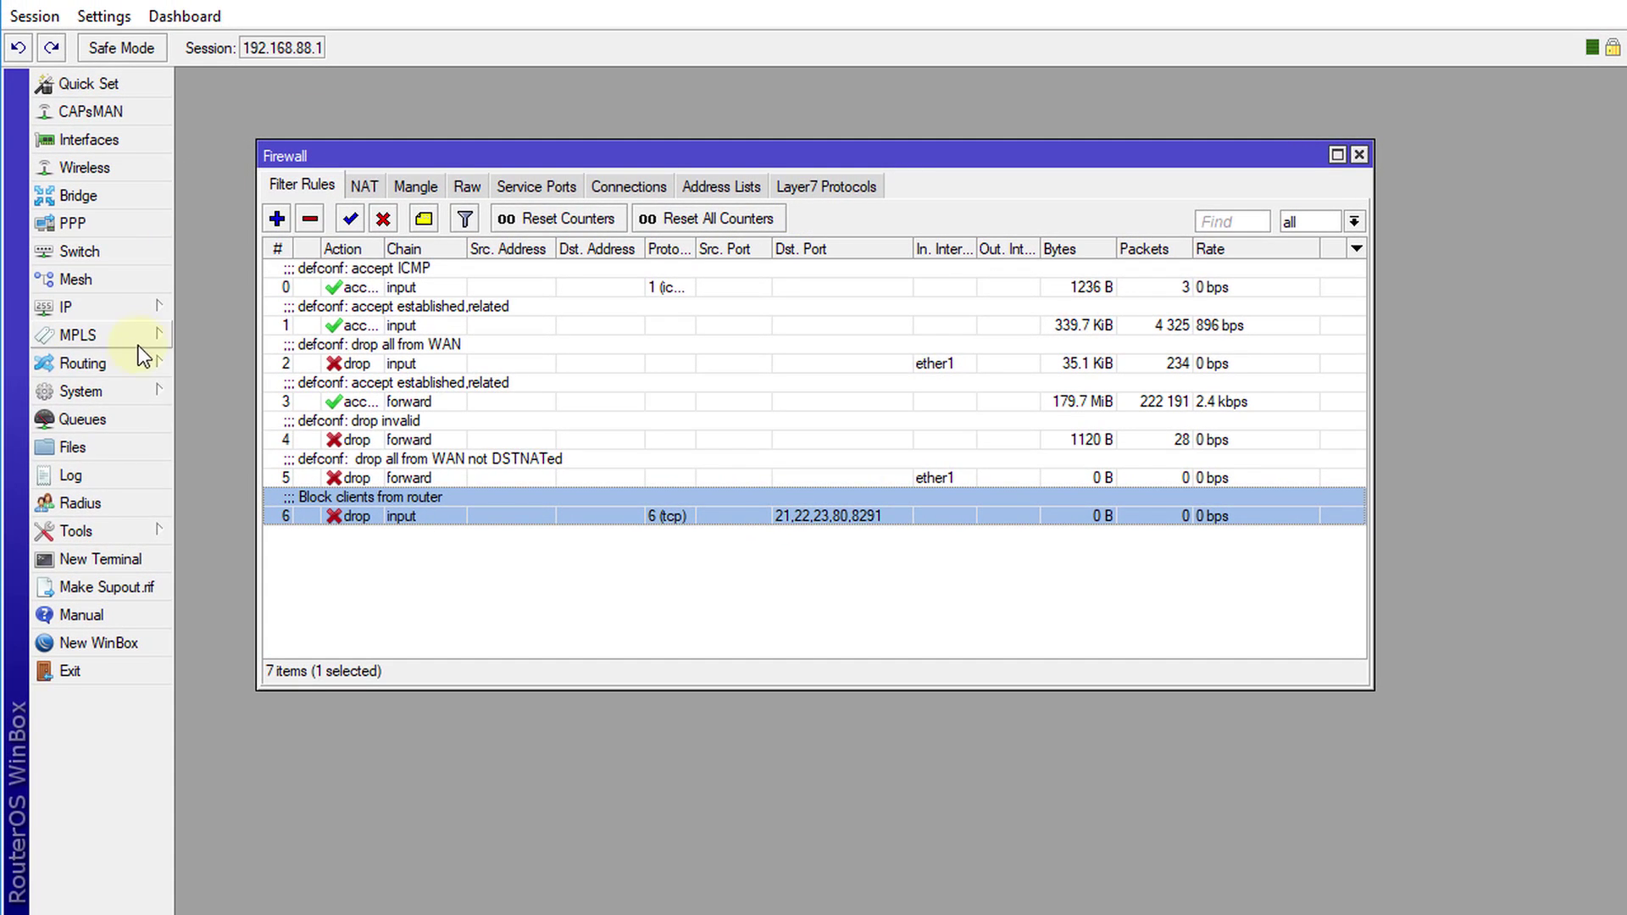
{"action": "left_click", "coordinate": [93, 531]}
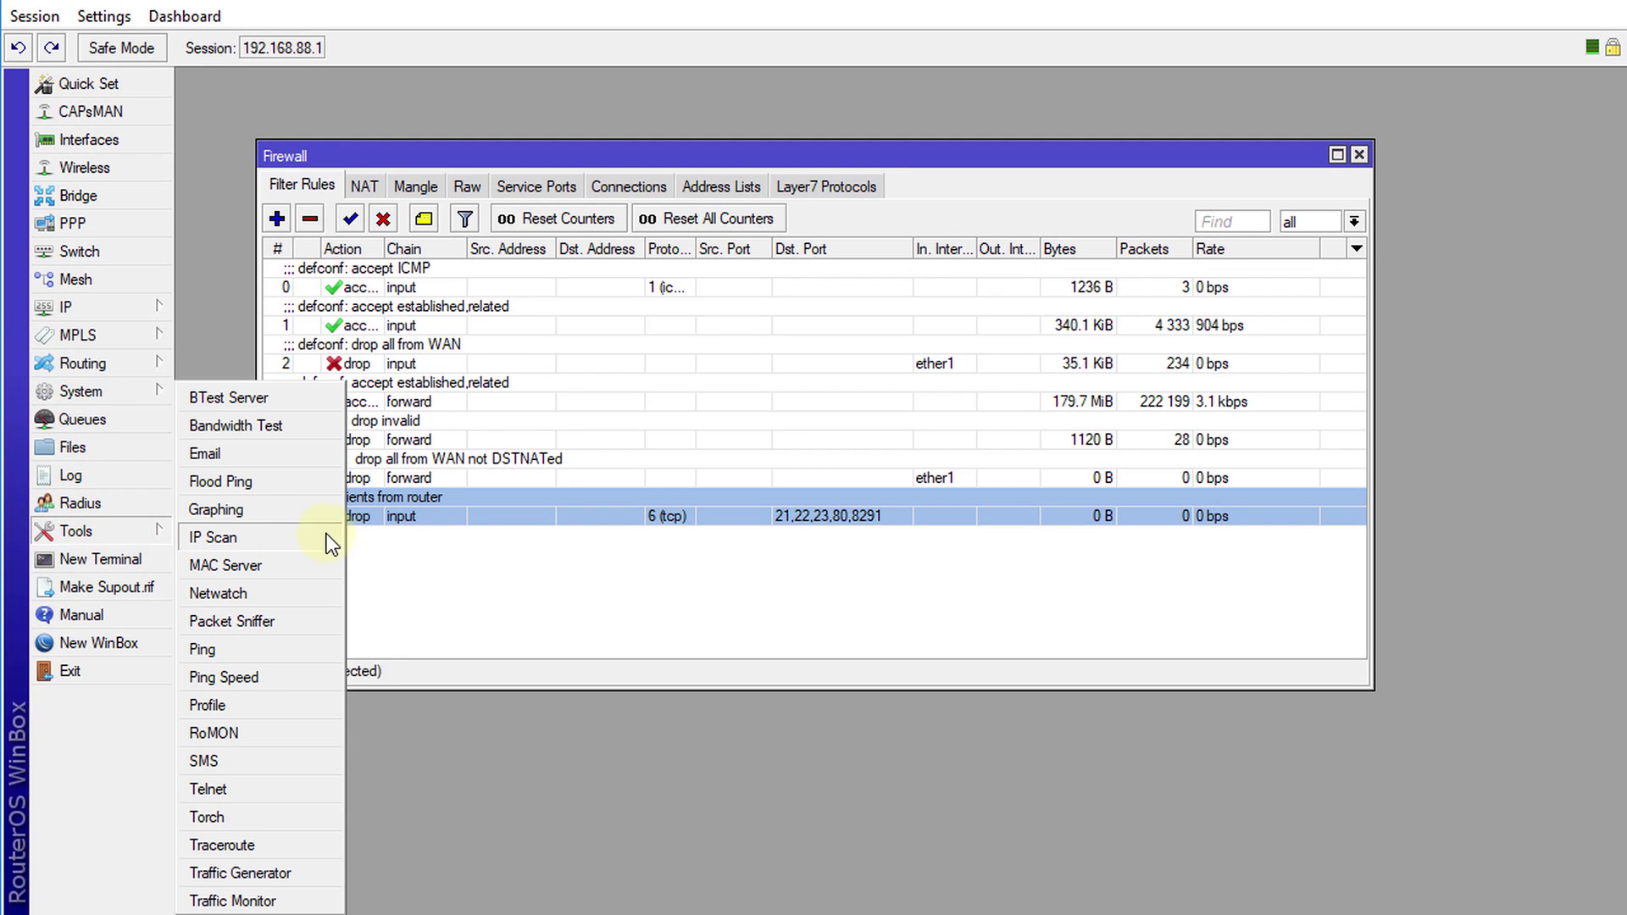
{"action": "left_click", "coordinate": [293, 571]}
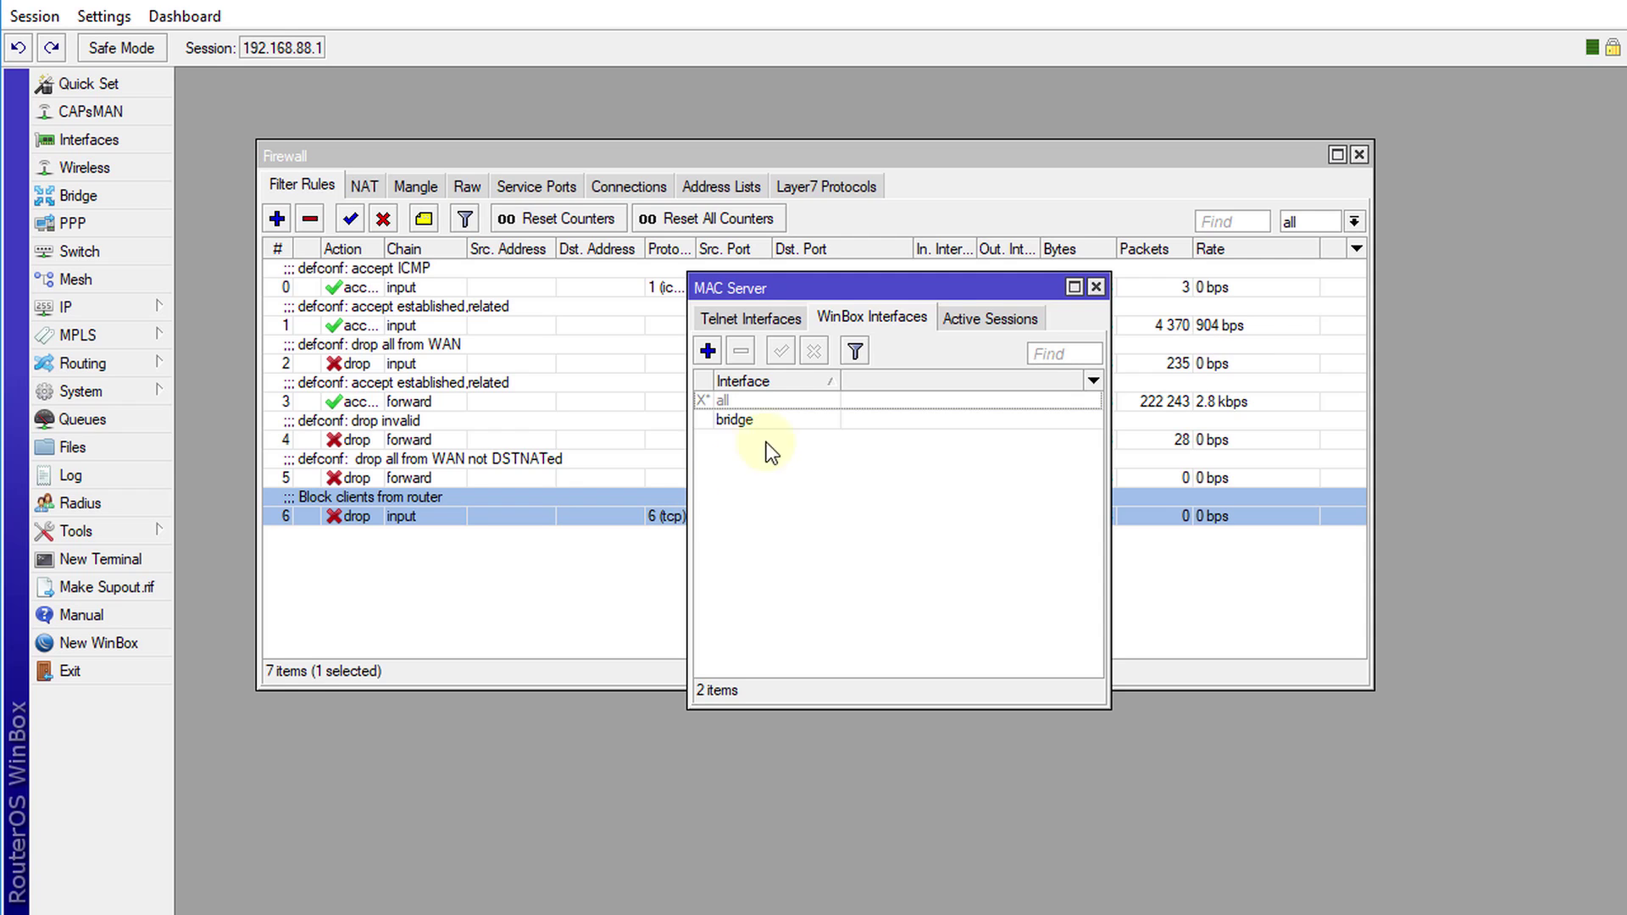
Select bridge in the MAC Telnet interfaces and uncheck 'MAC Ping Server Enabled', confirming with OK.
{"action": "left_click", "coordinate": [746, 321]}
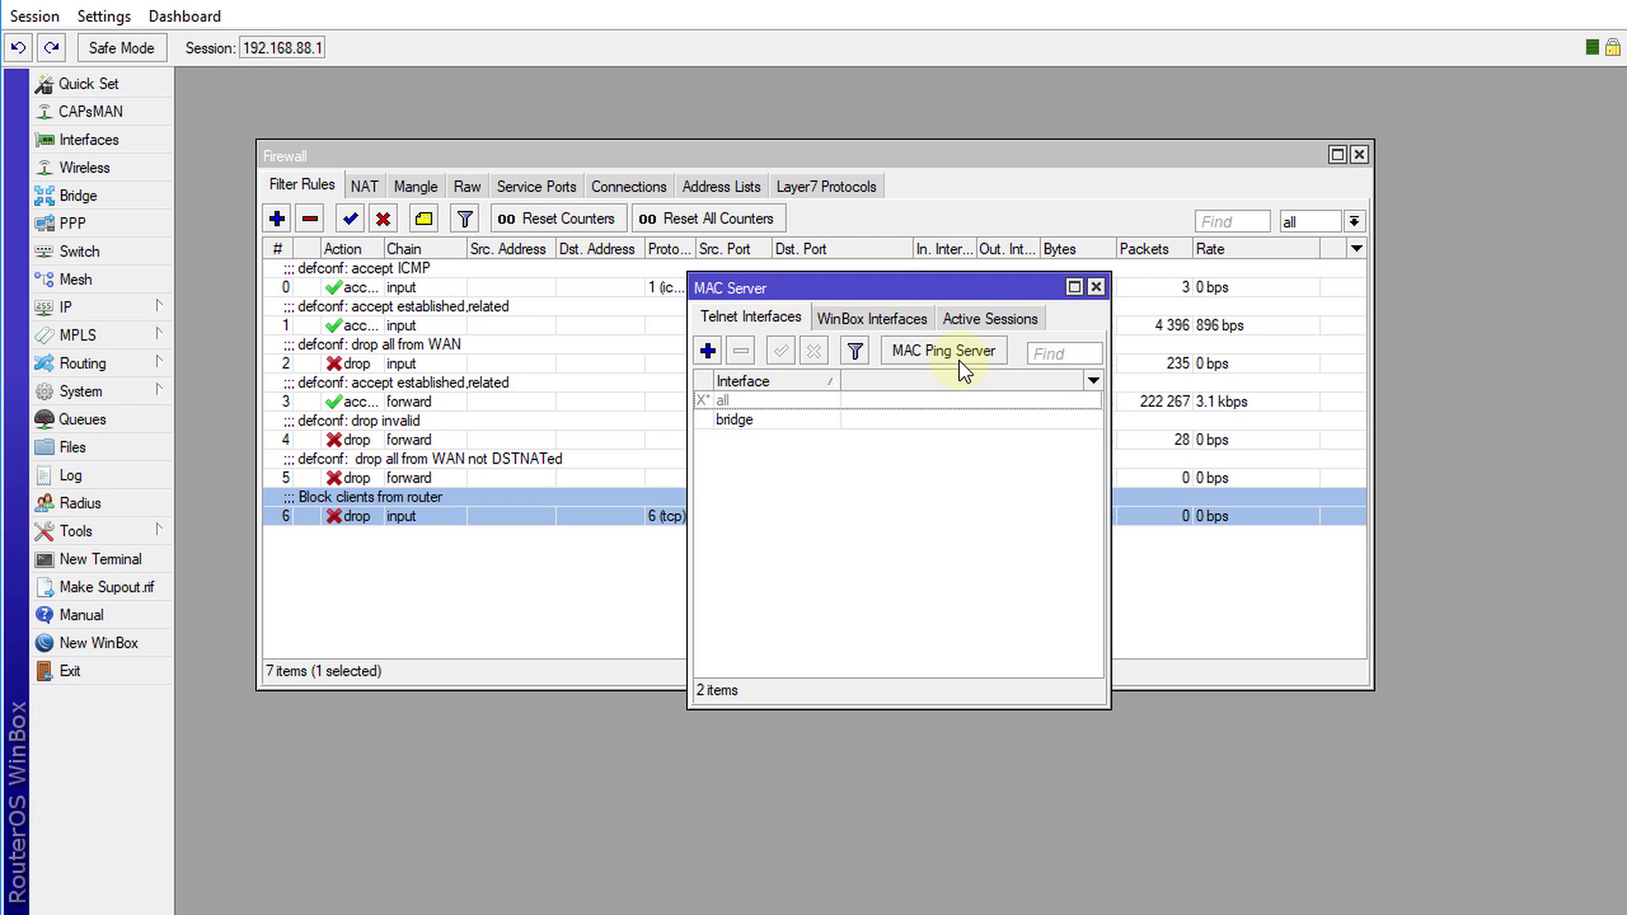
{"action": "left_click", "coordinate": [750, 419]}
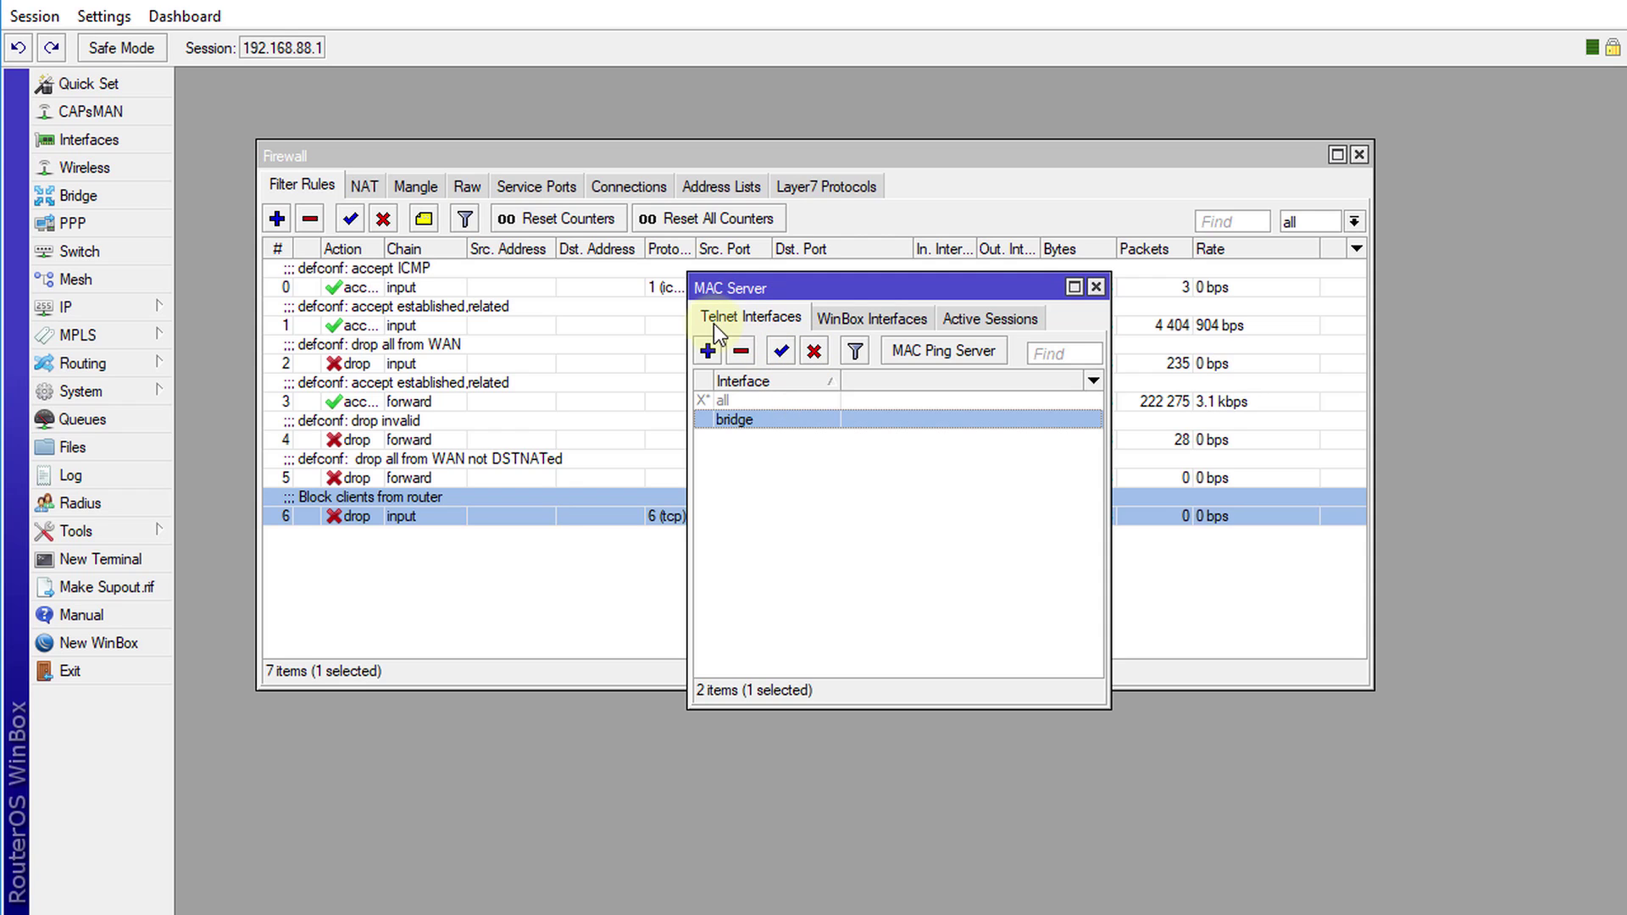
{"action": "left_click", "coordinate": [924, 351]}
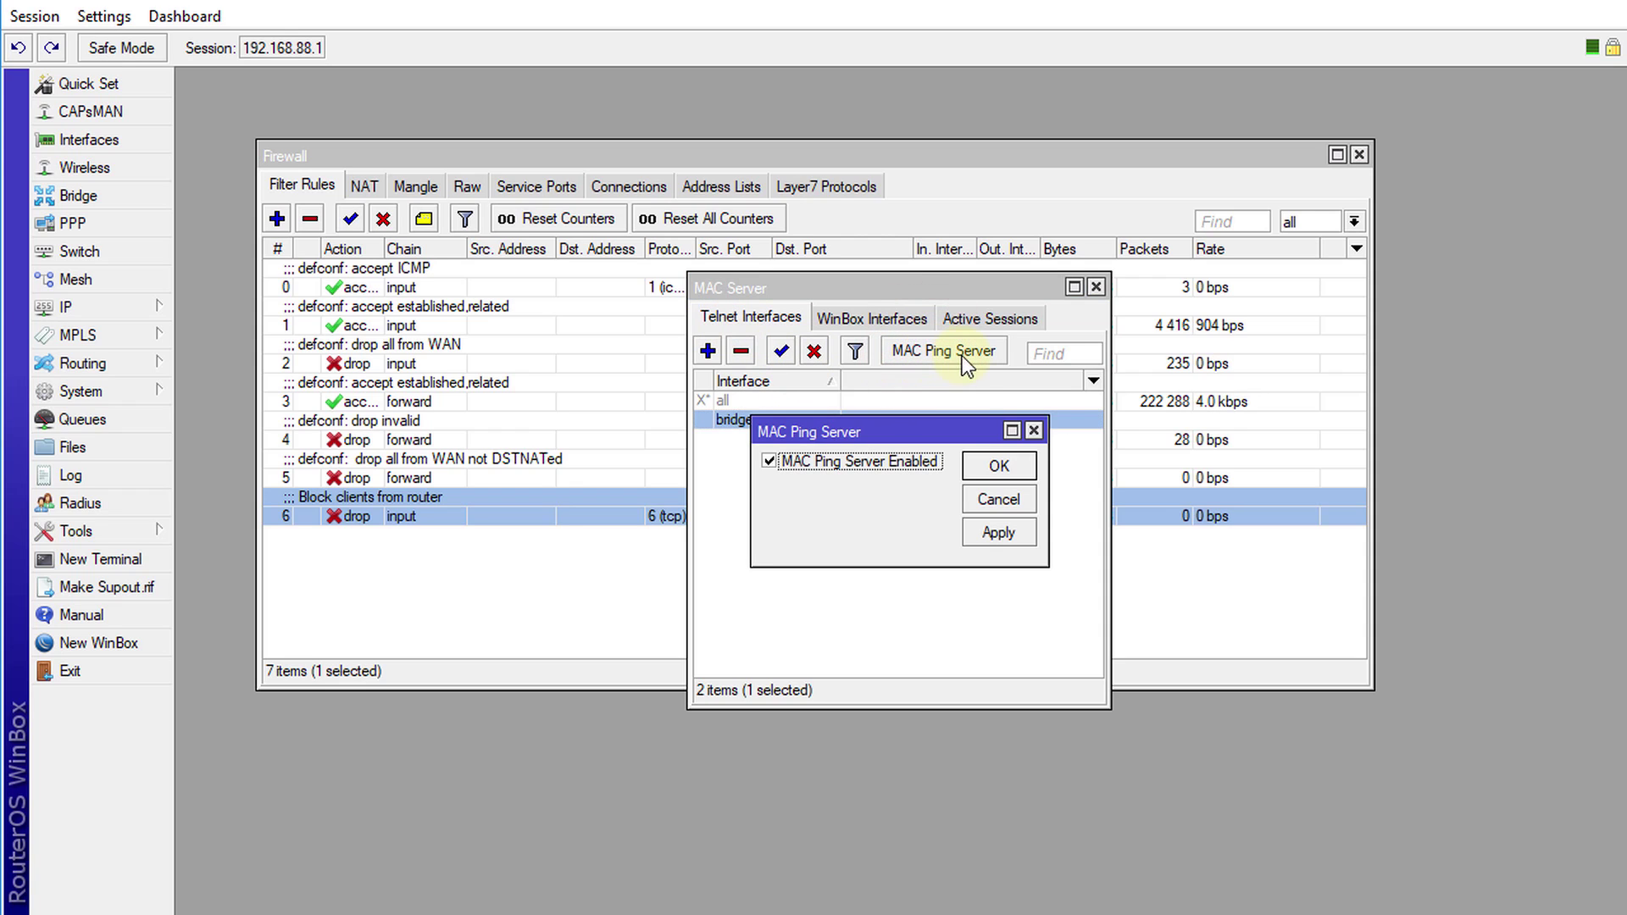
{"action": "left_click", "coordinate": [771, 462]}
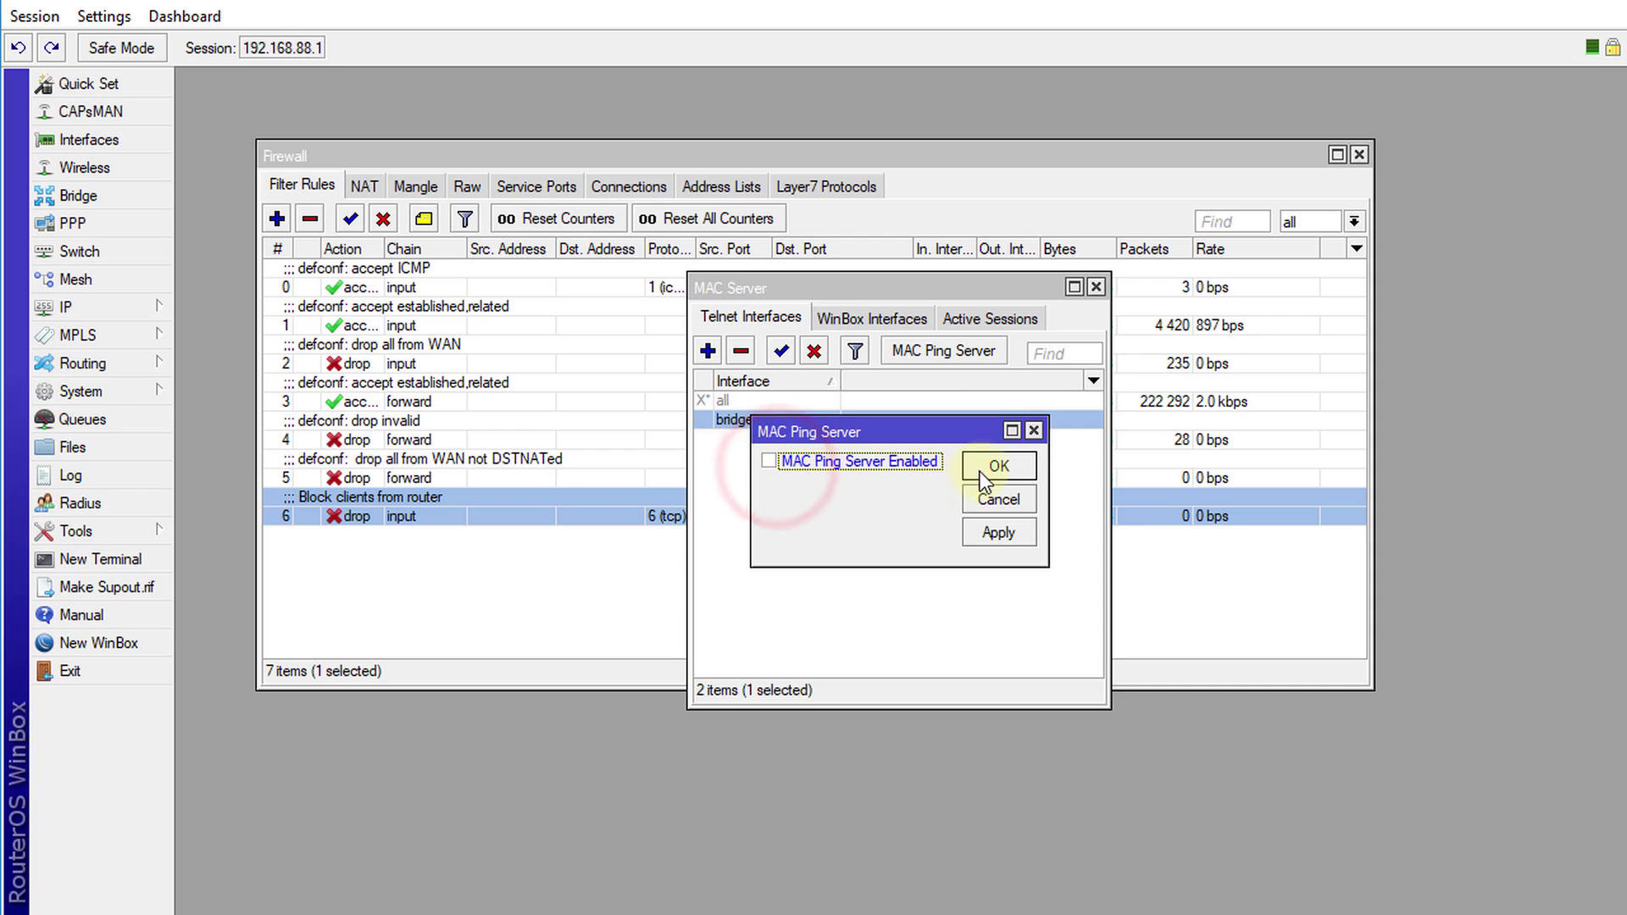
{"action": "left_click", "coordinate": [983, 470]}
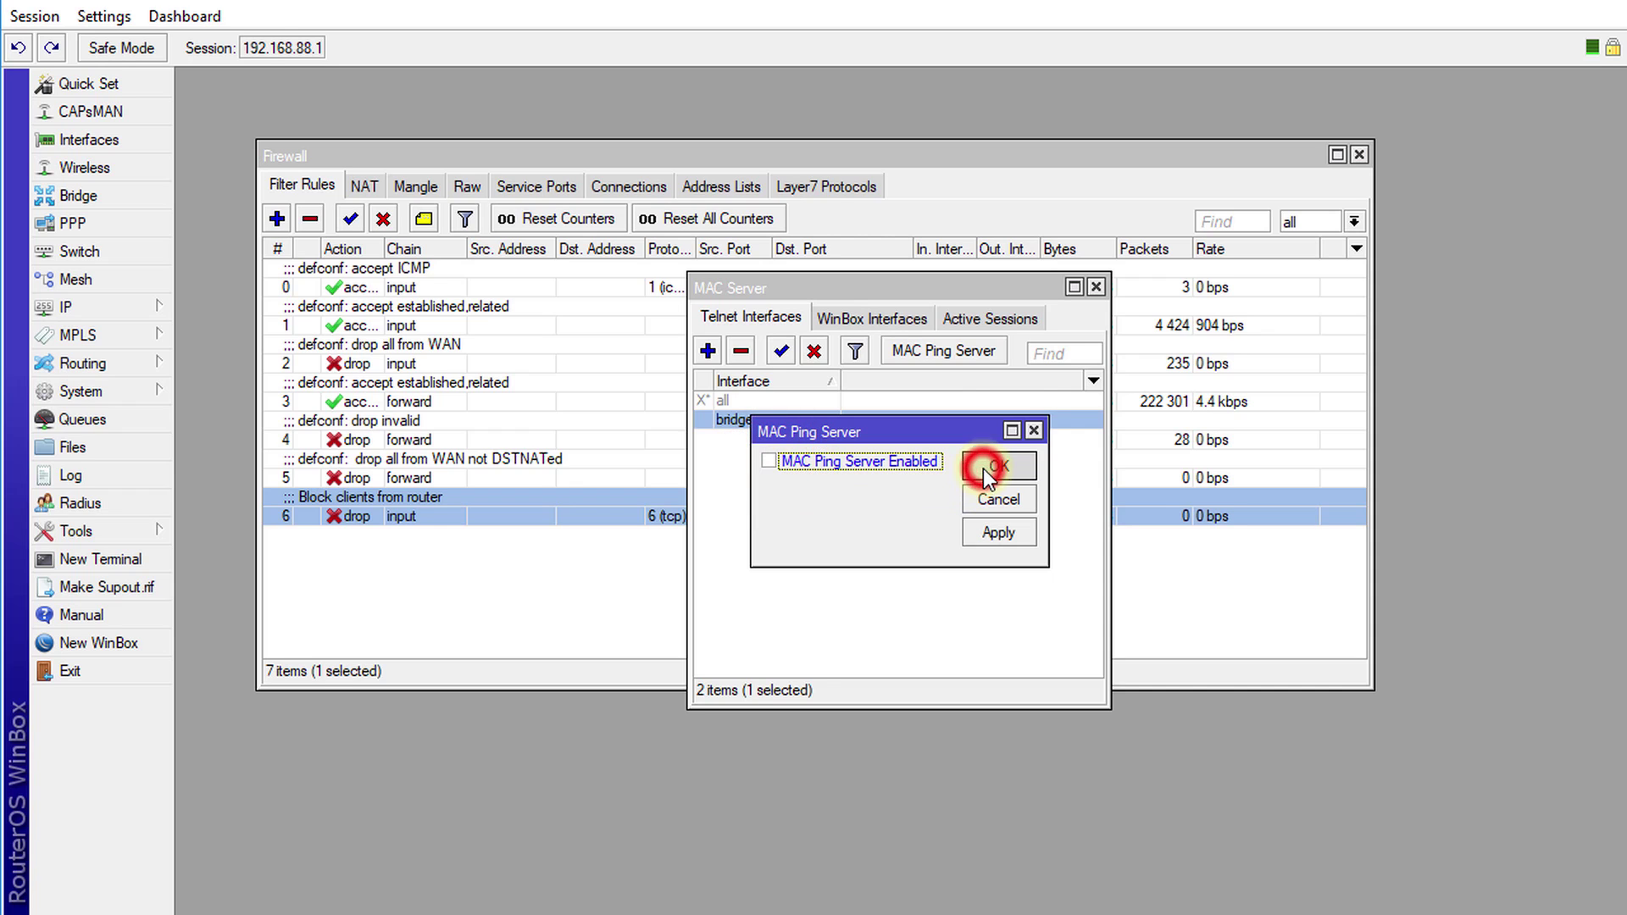
Disable the bridge entry in both the MAC WinBox and MAC Telnet interface lists, then recheck both.
{"action": "left_click", "coordinate": [852, 319]}
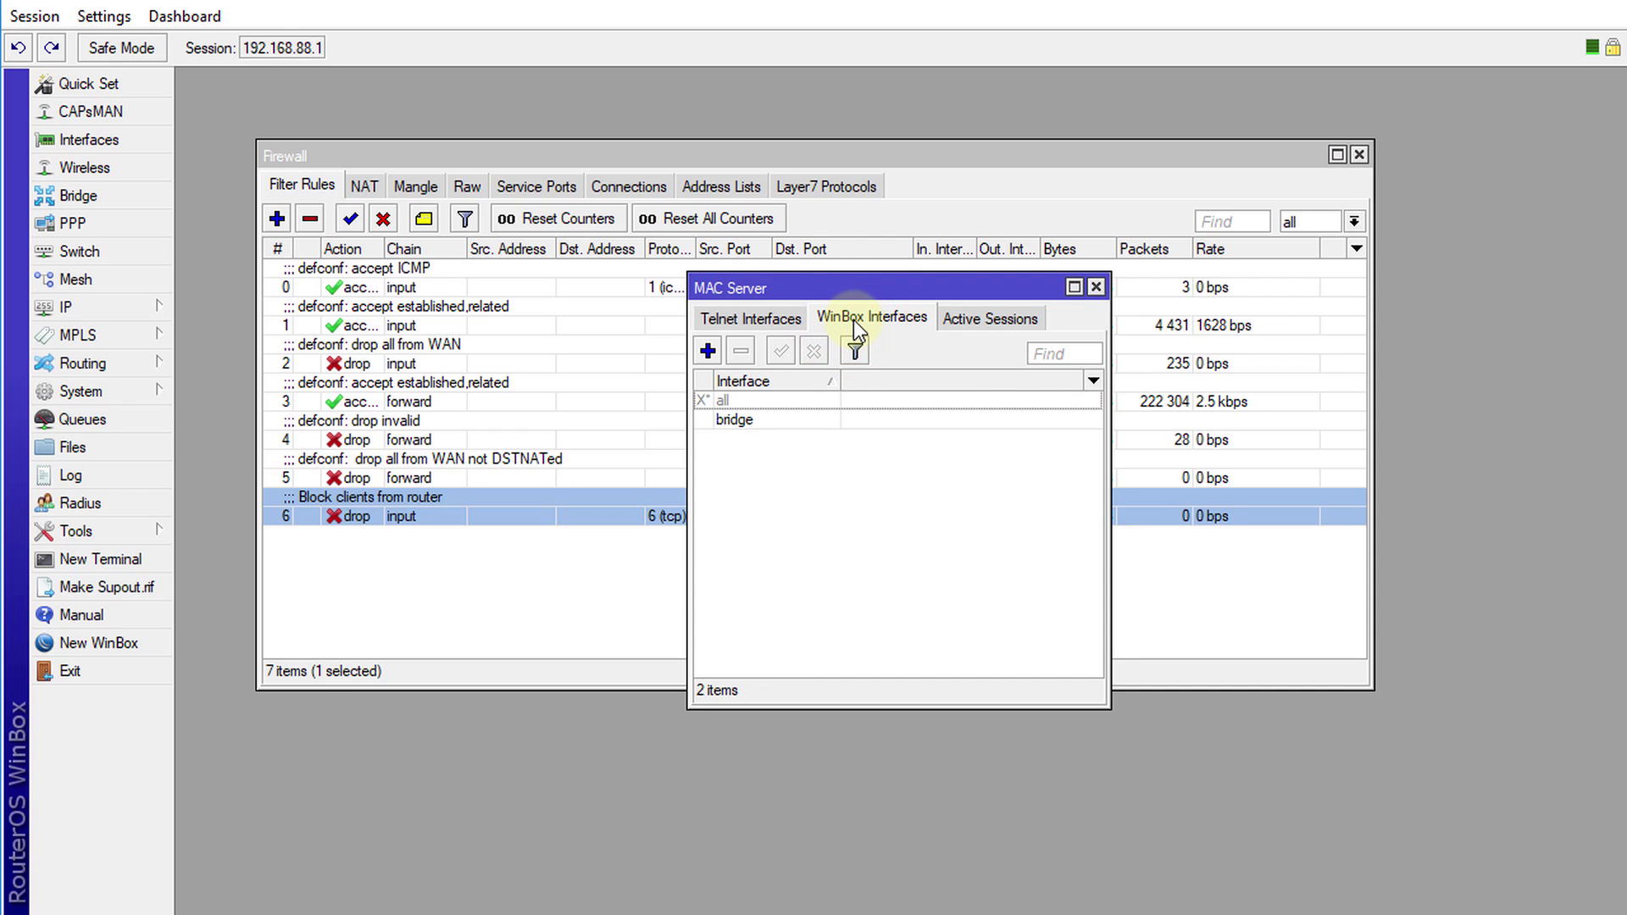
{"action": "left_click", "coordinate": [756, 420]}
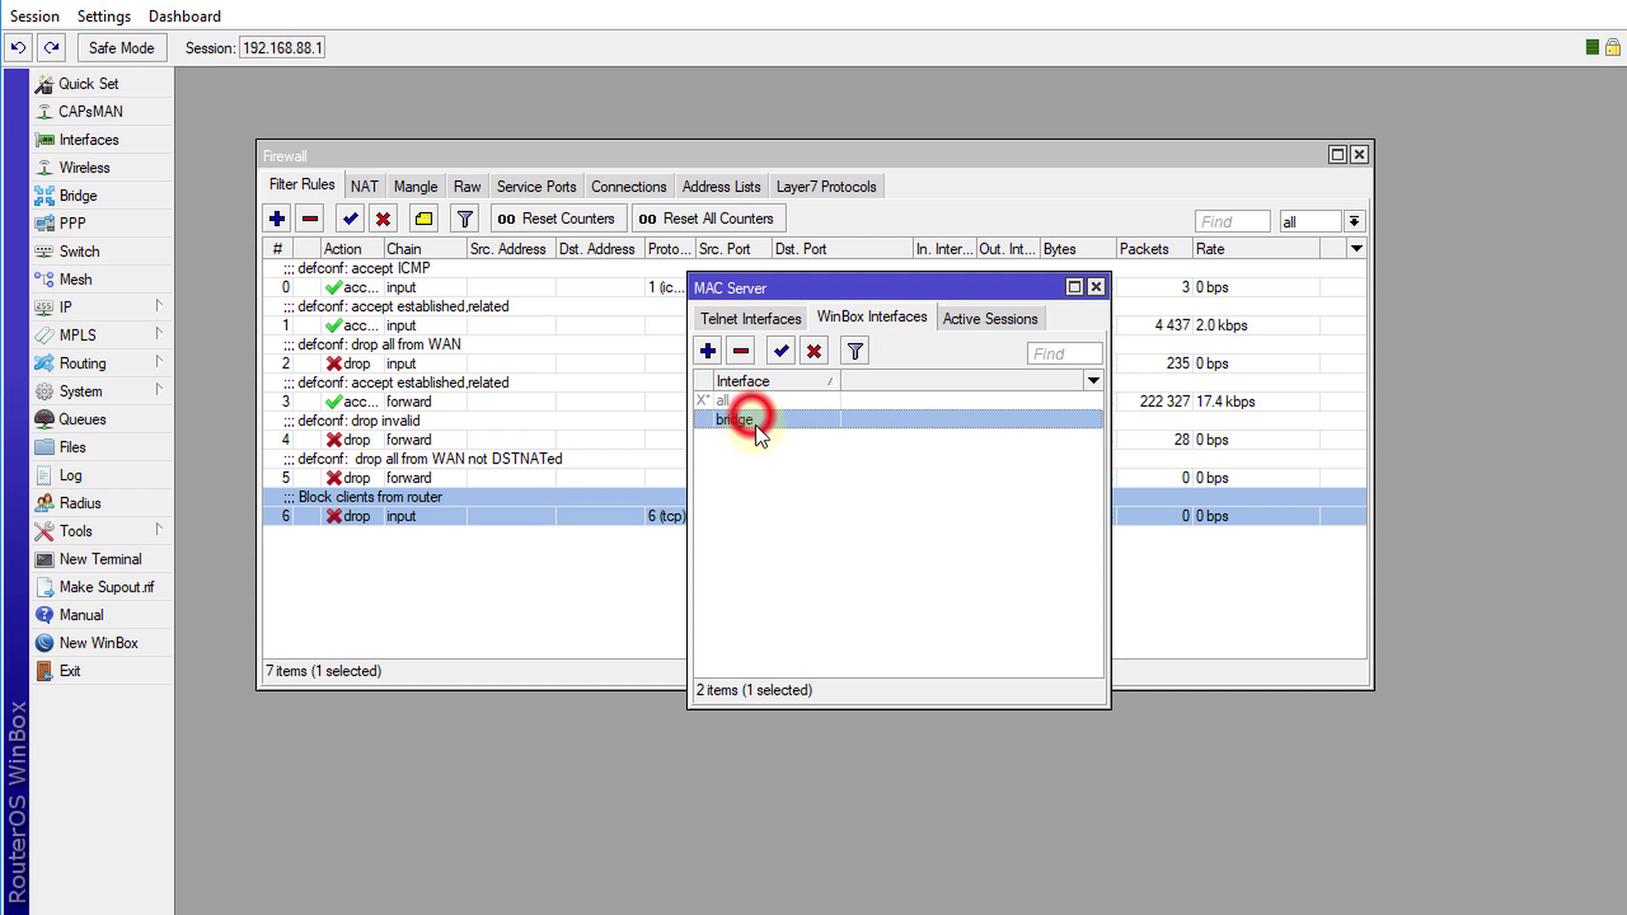
{"action": "left_click", "coordinate": [816, 352]}
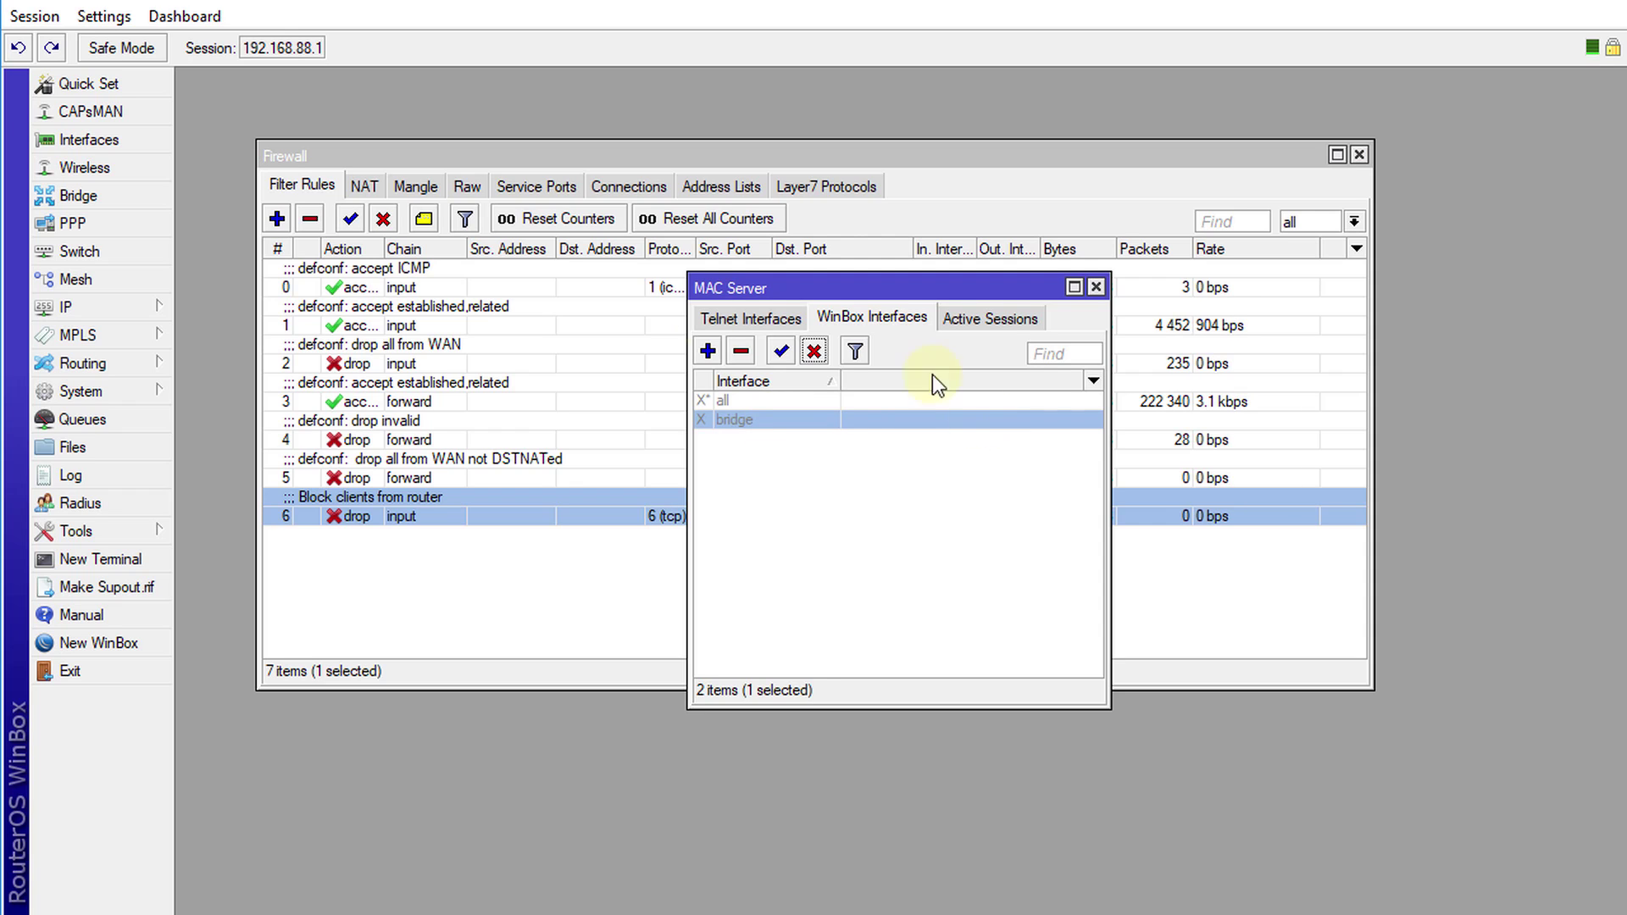
{"action": "left_click", "coordinate": [751, 318]}
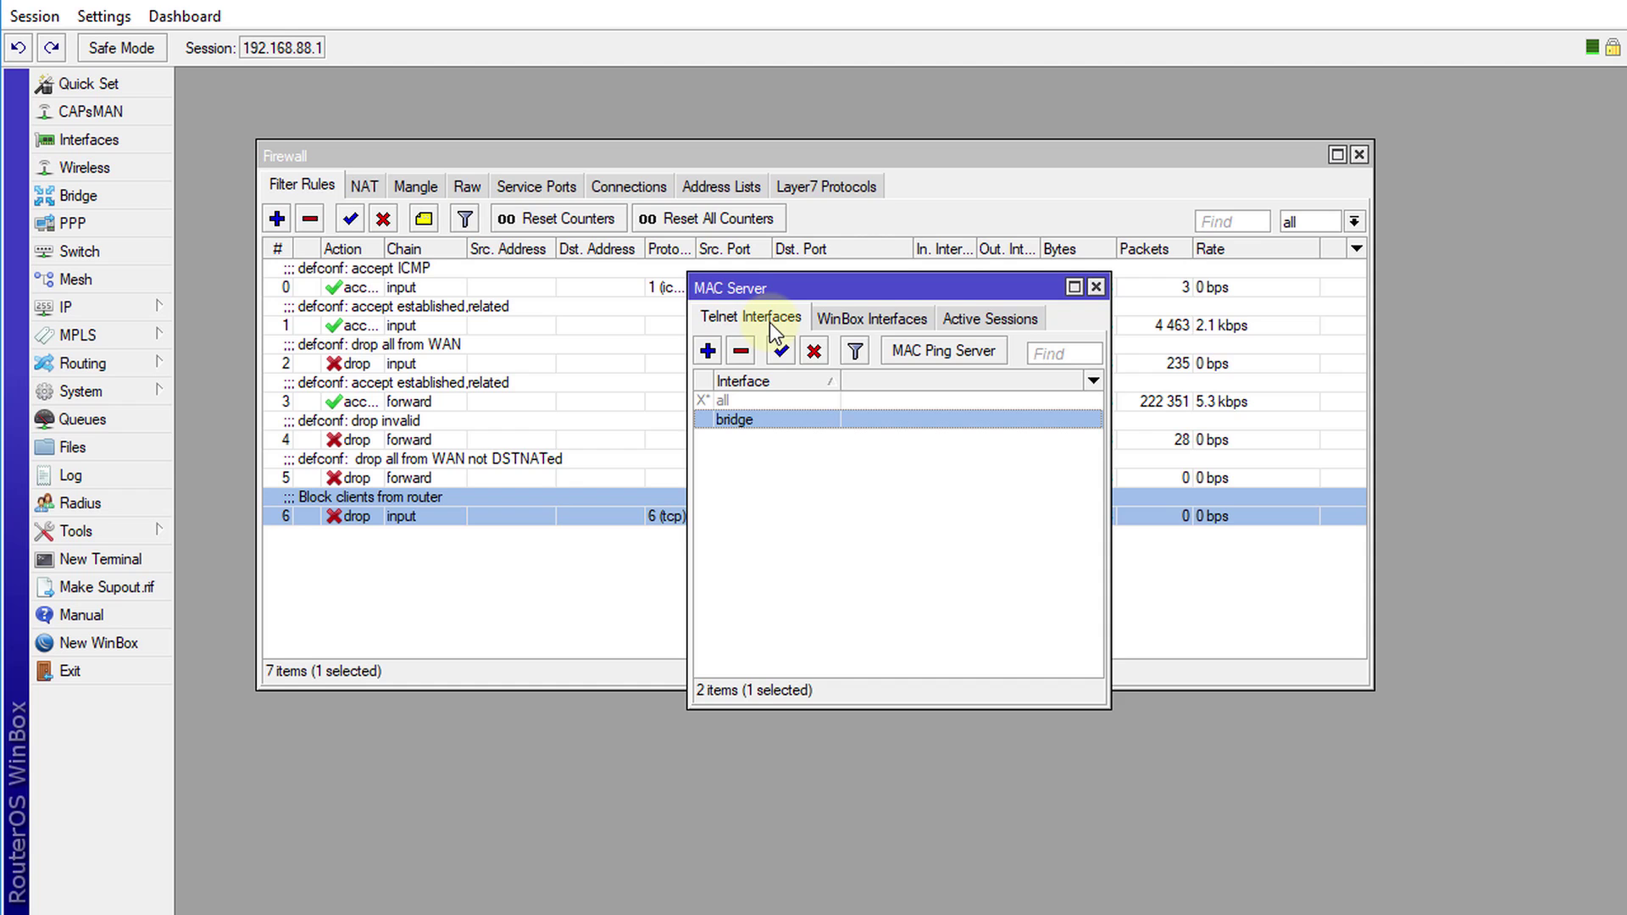
{"action": "left_click", "coordinate": [814, 352]}
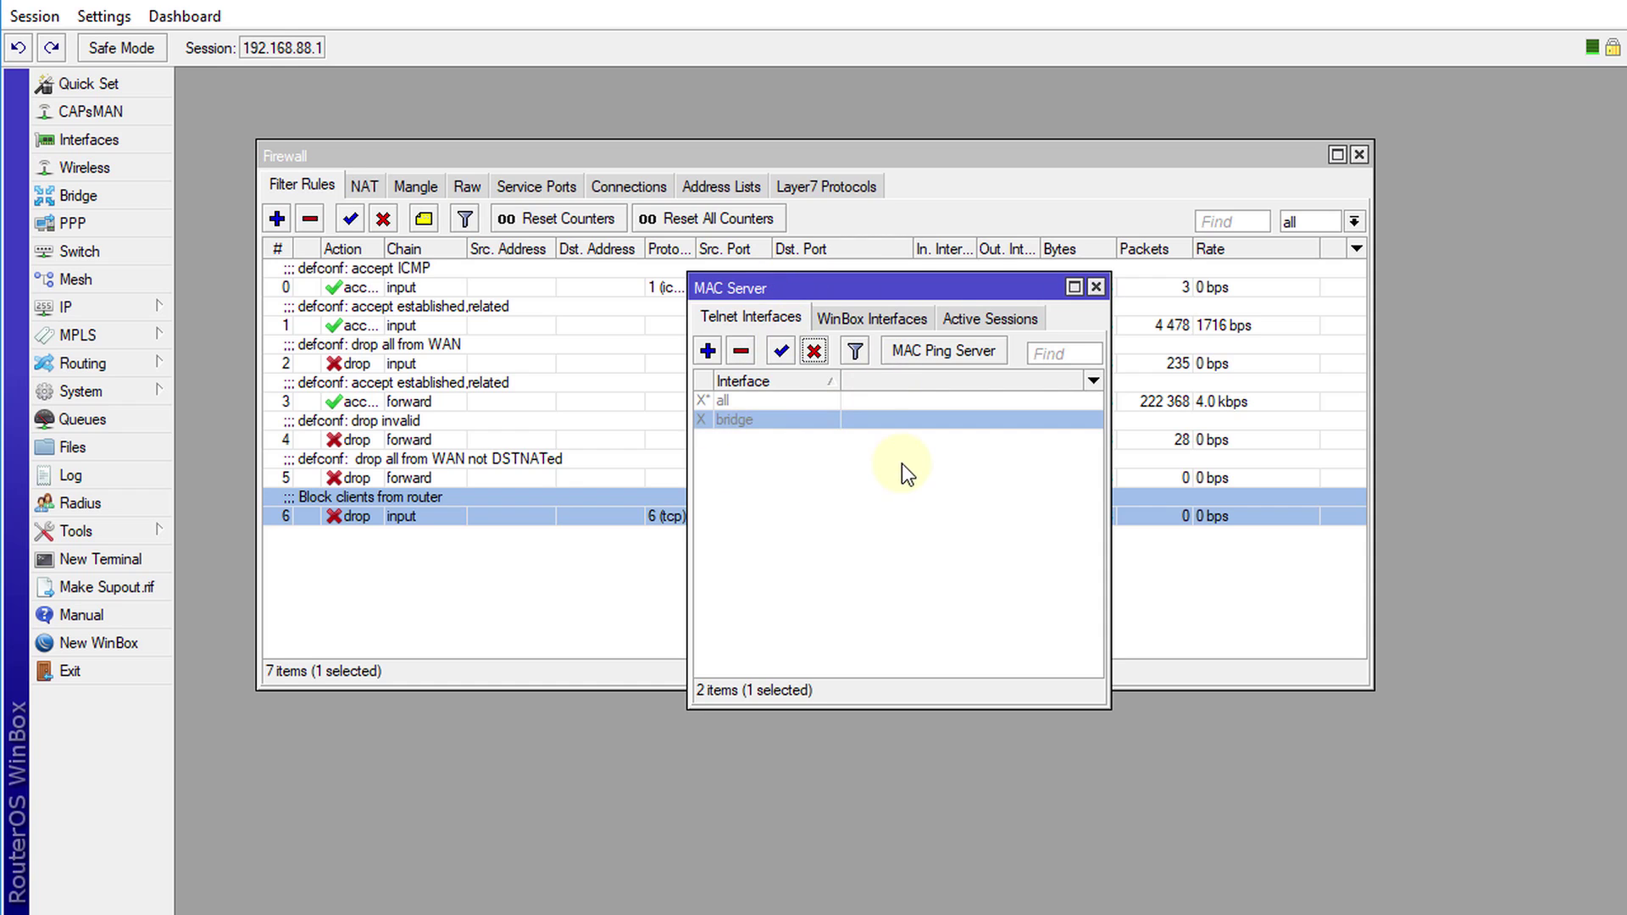
{"action": "left_click", "coordinate": [845, 322]}
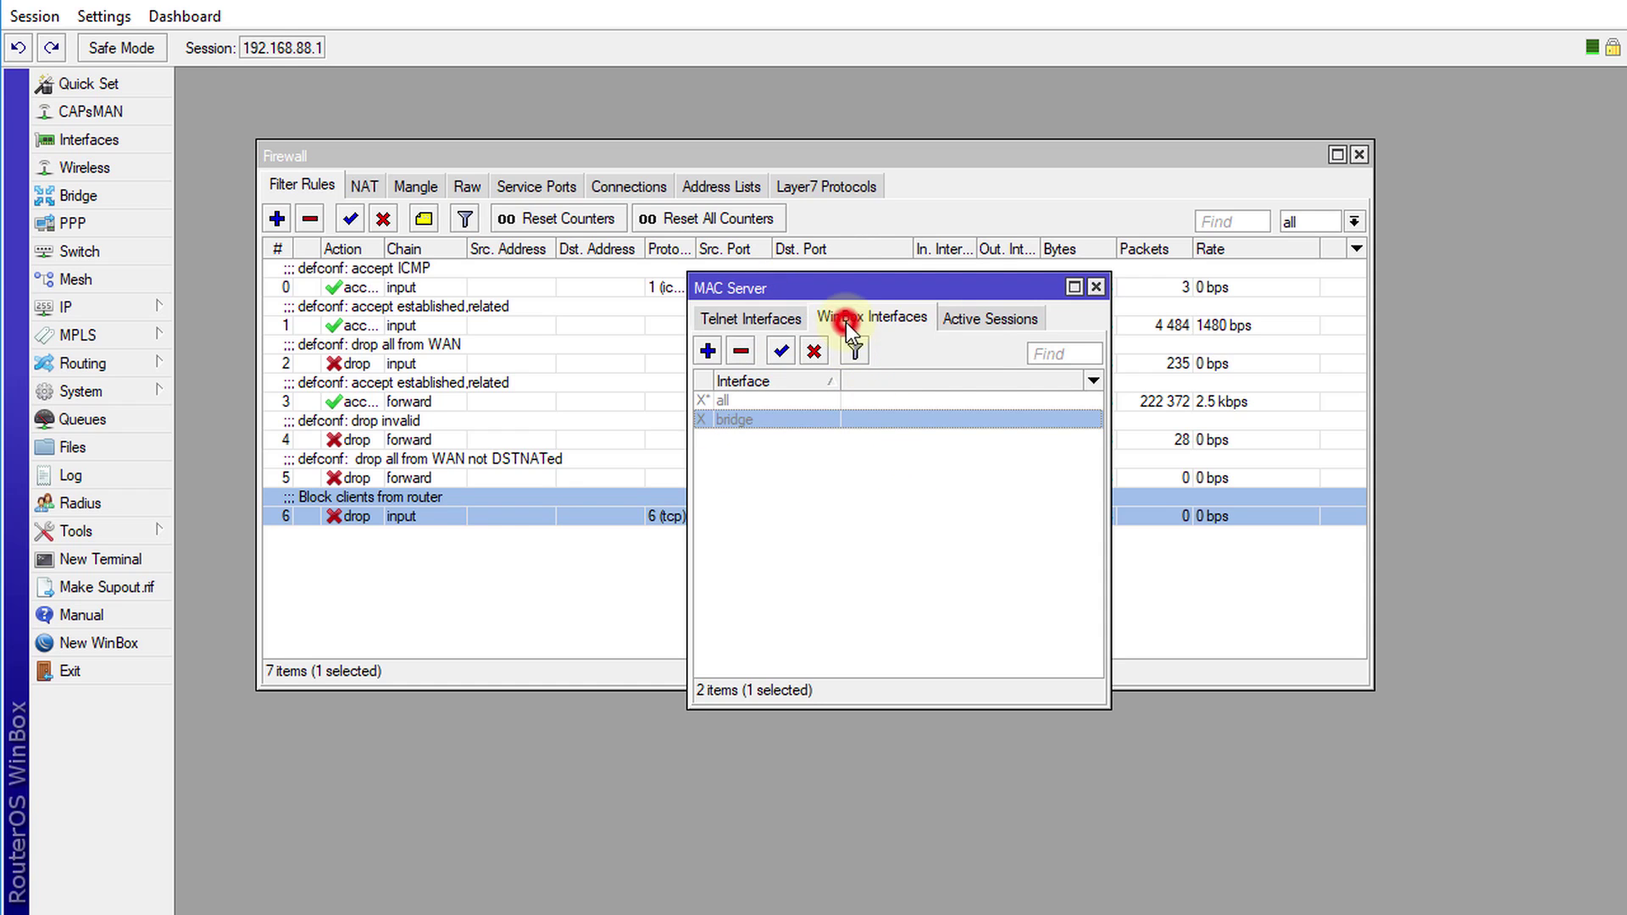
{"action": "left_click", "coordinate": [771, 318]}
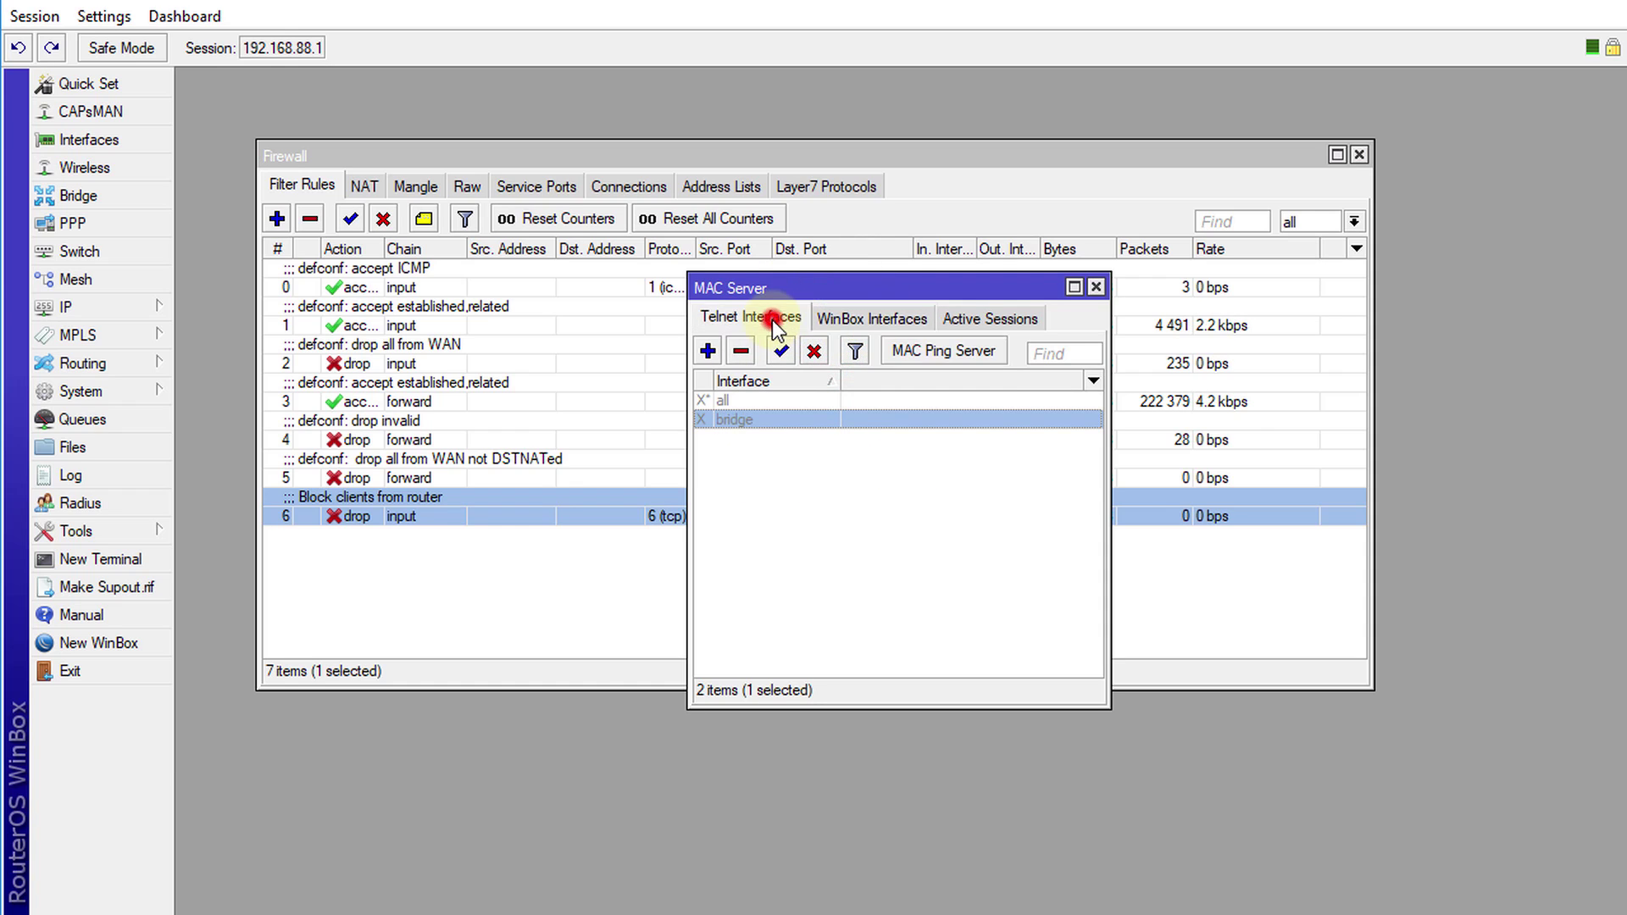
Close the MAC Server window to return to the Firewall filter rules list.
{"action": "left_click", "coordinate": [1098, 288]}
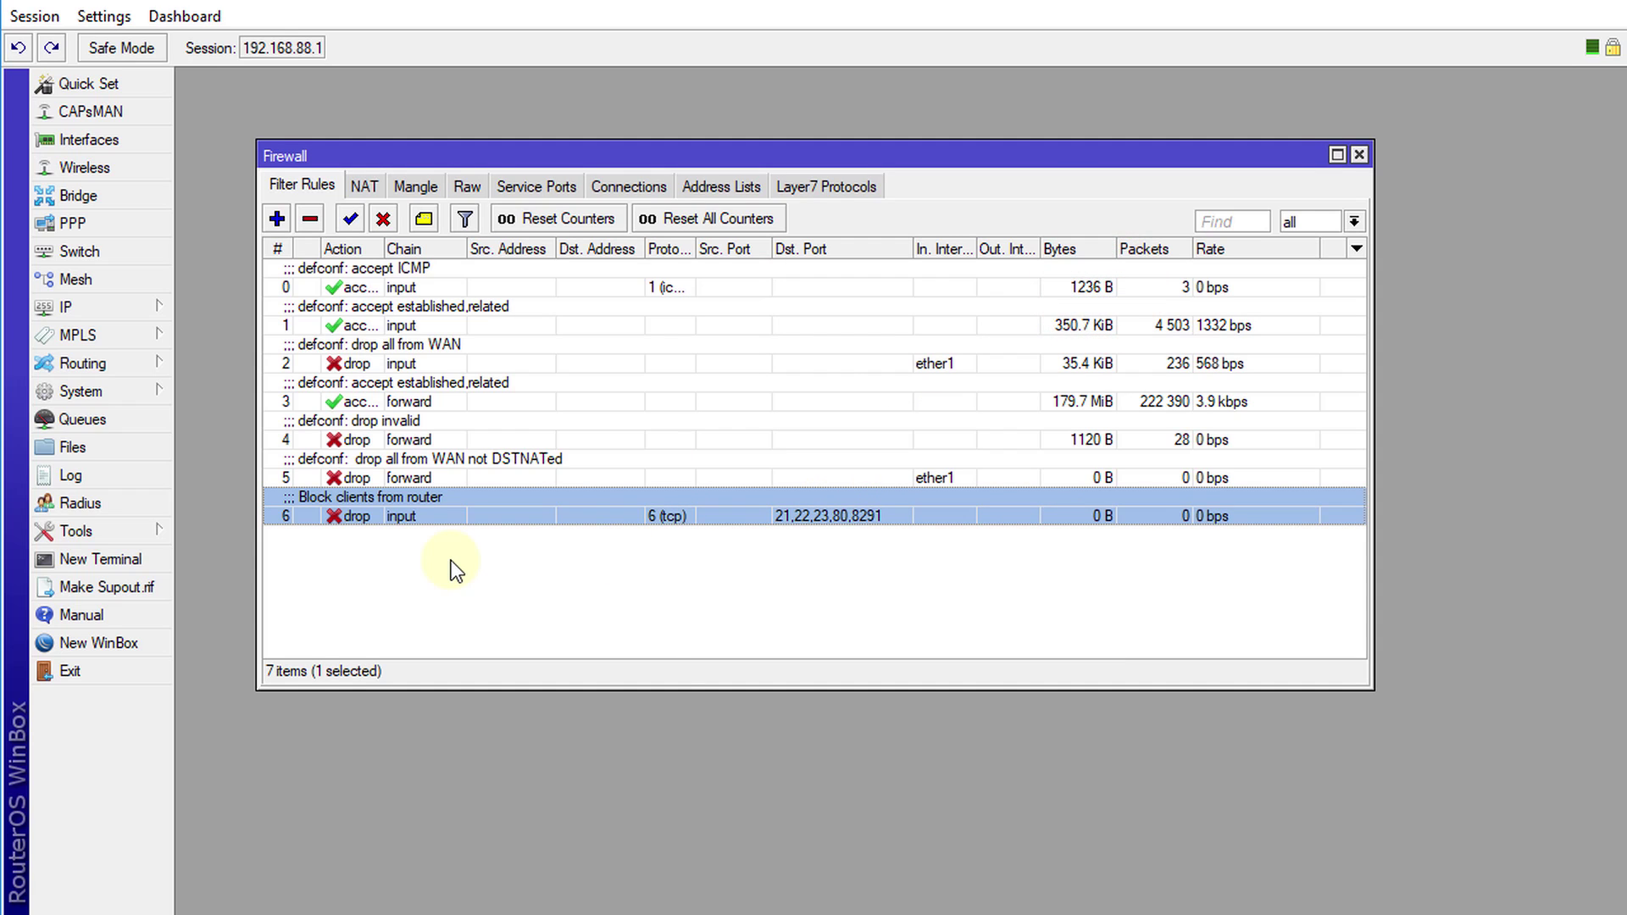